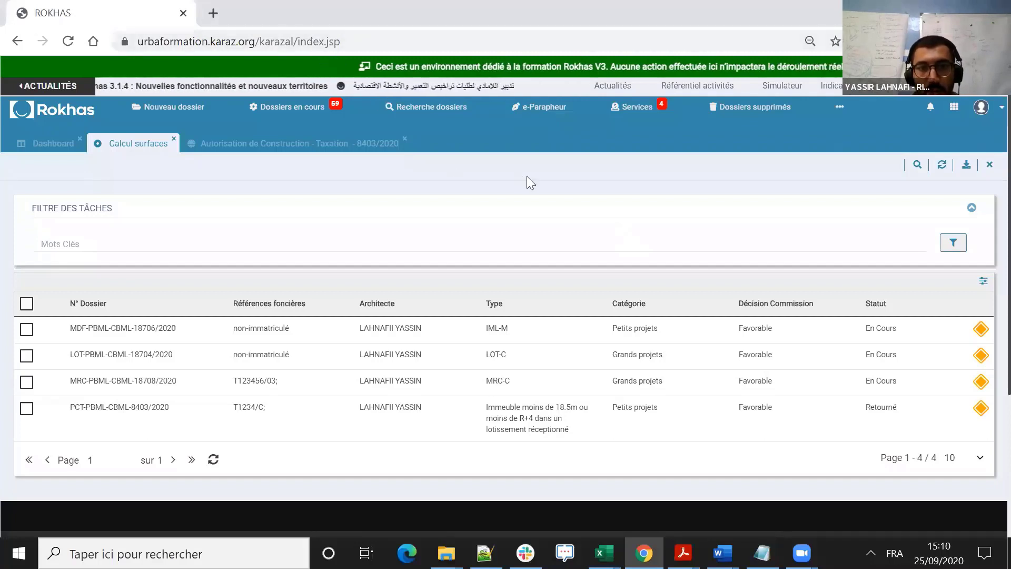
- Browse the files in progress down to the Permis construire category
left_click(292, 108)
left_click(300, 130)
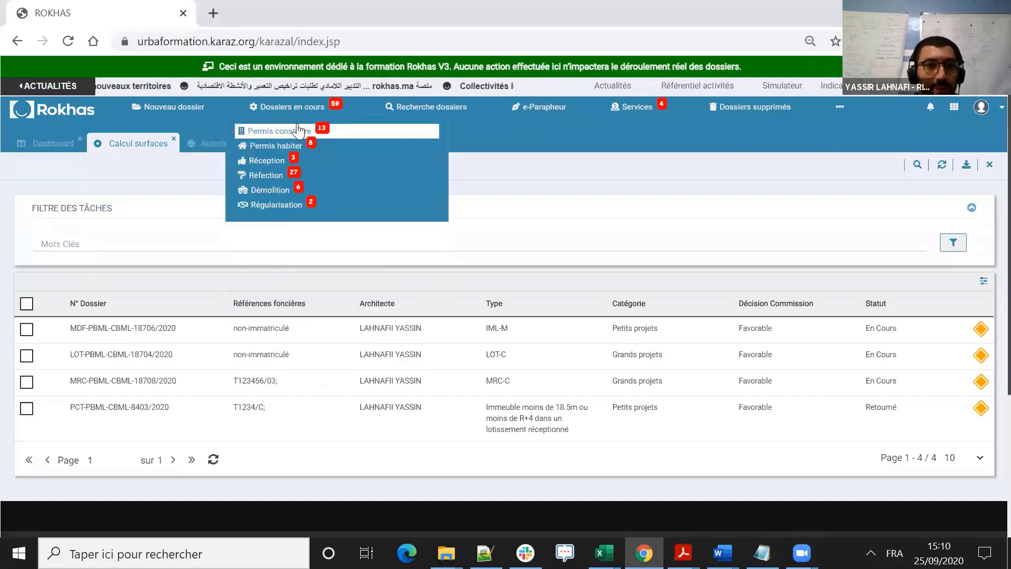
left_click(299, 131)
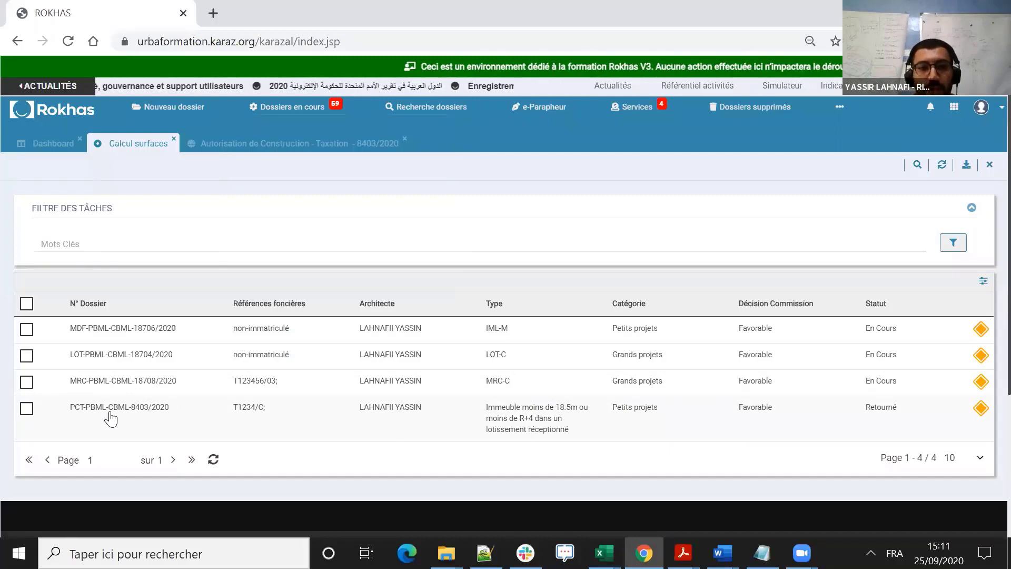
- Switch to the open construction permit taxation file and go to its project composition and surface calculation section
left_click(282, 146)
scroll(612, 190, "down", 20)
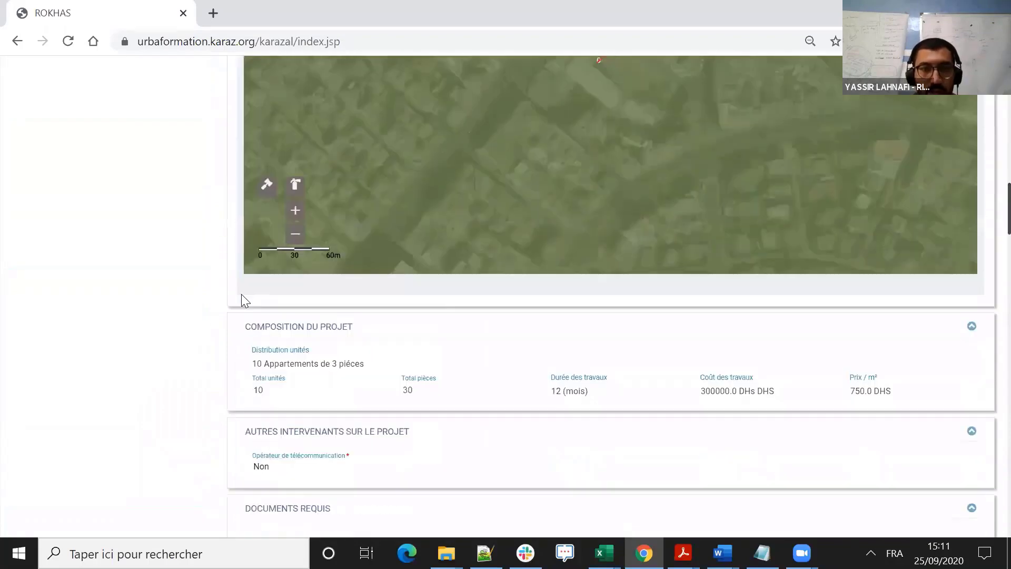
scroll(245, 300, "down", 15)
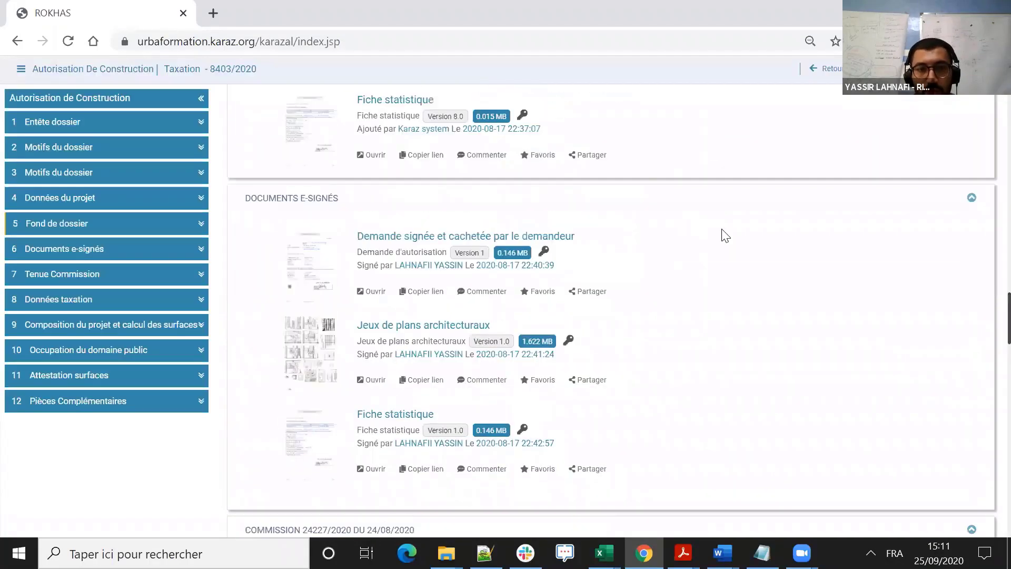
scroll(655, 244, "down", 9)
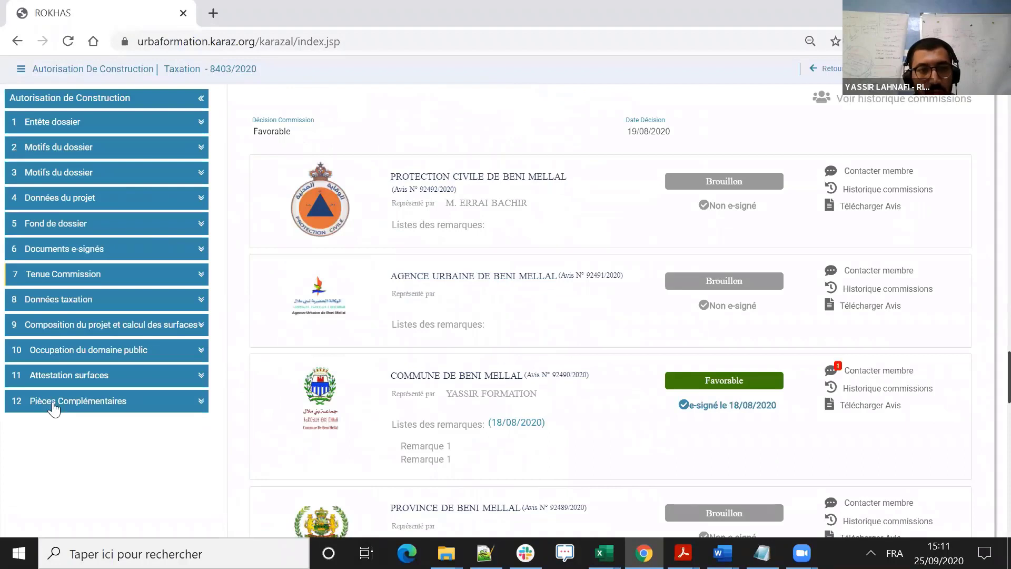
left_click(71, 377)
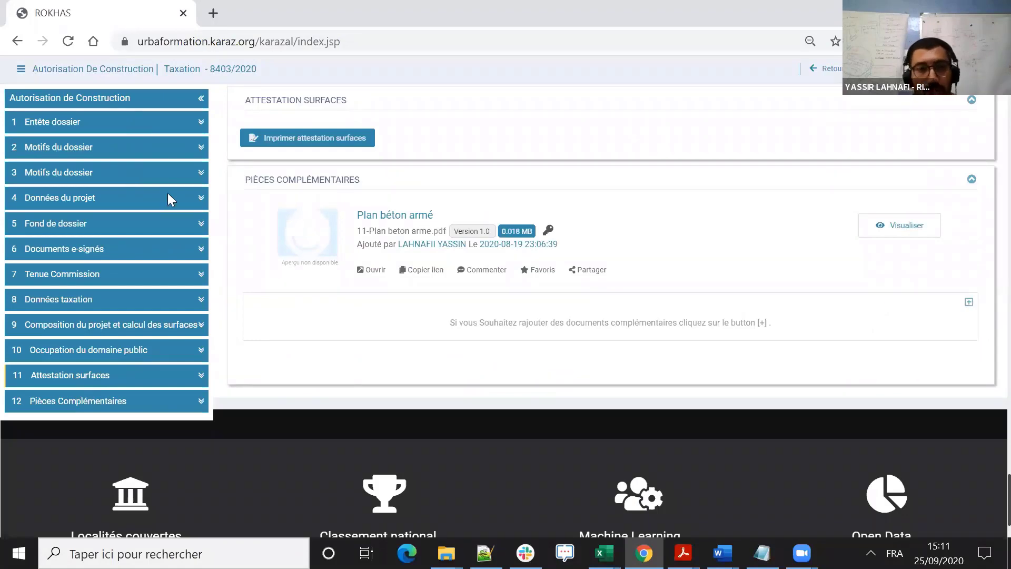
scroll(624, 196, "up", 5)
scroll(626, 199, "down", 5)
scroll(627, 196, "up", 8)
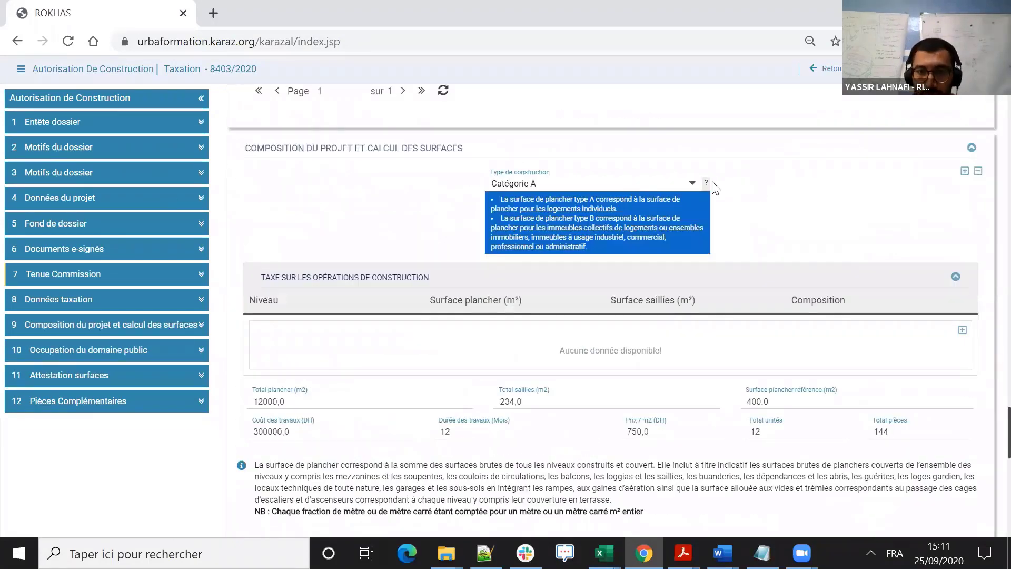
- Hide the construction type help and add a second construction type block below the Catégorie A block
left_click(703, 186)
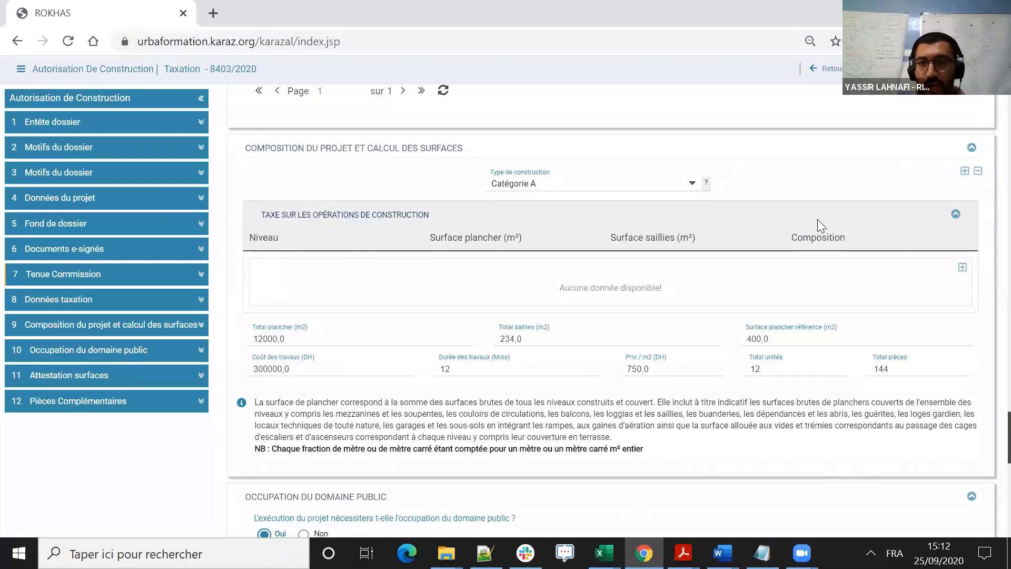
left_click(965, 171)
scroll(926, 174, "down", 1)
scroll(939, 149, "up", 3)
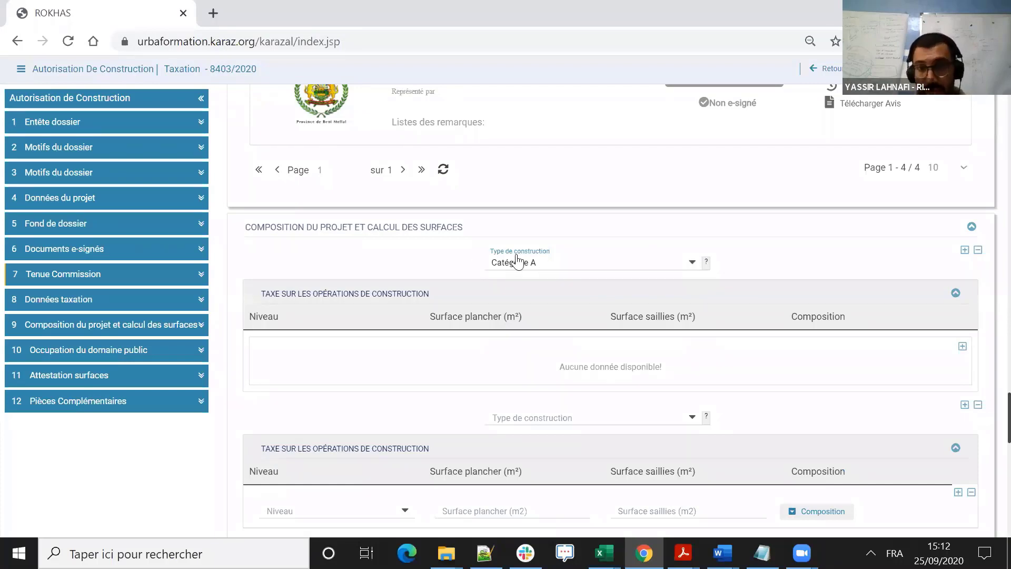
- Consult the help on construction types and the categories available for the first block
left_click(705, 263)
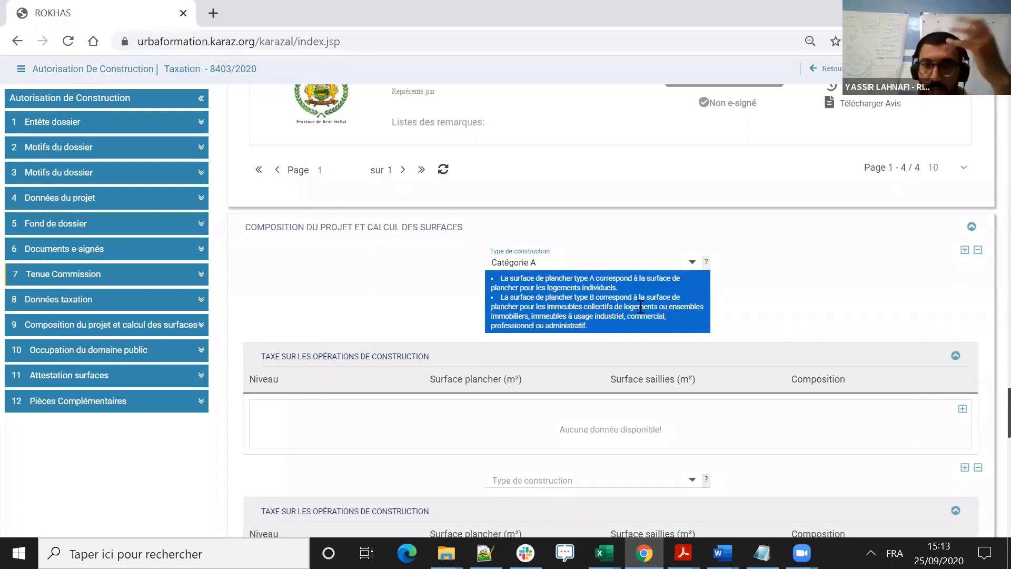
left_click(706, 263)
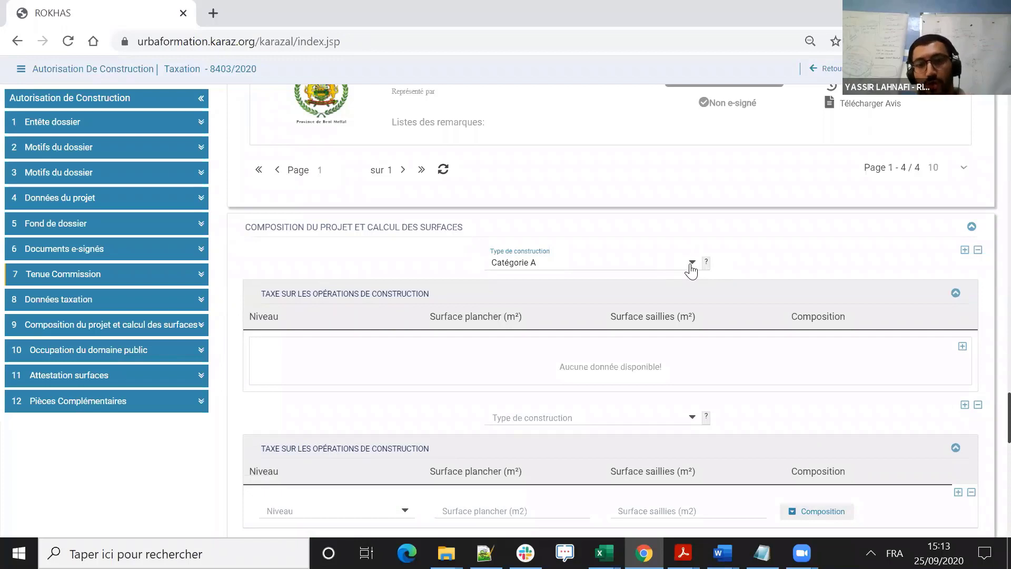
left_click(690, 266)
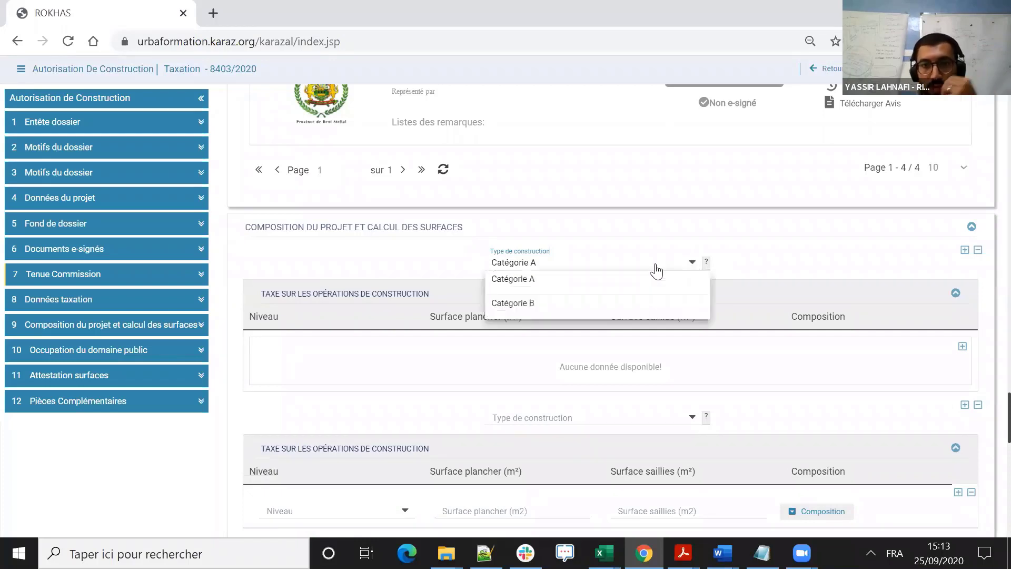
left_click(638, 264)
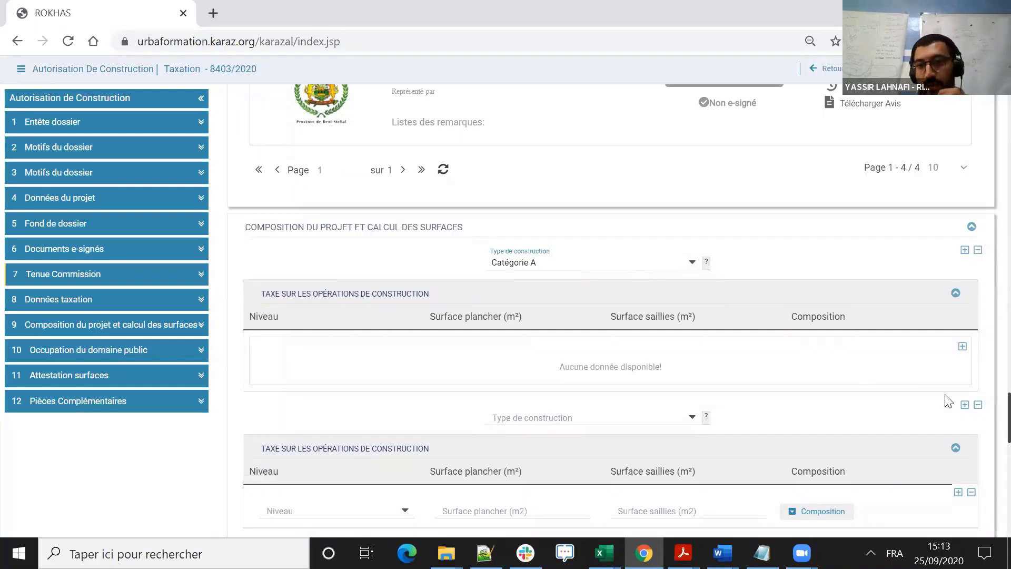
- Remove the second construction type block, leaving only the Catégorie A block
left_click(977, 405)
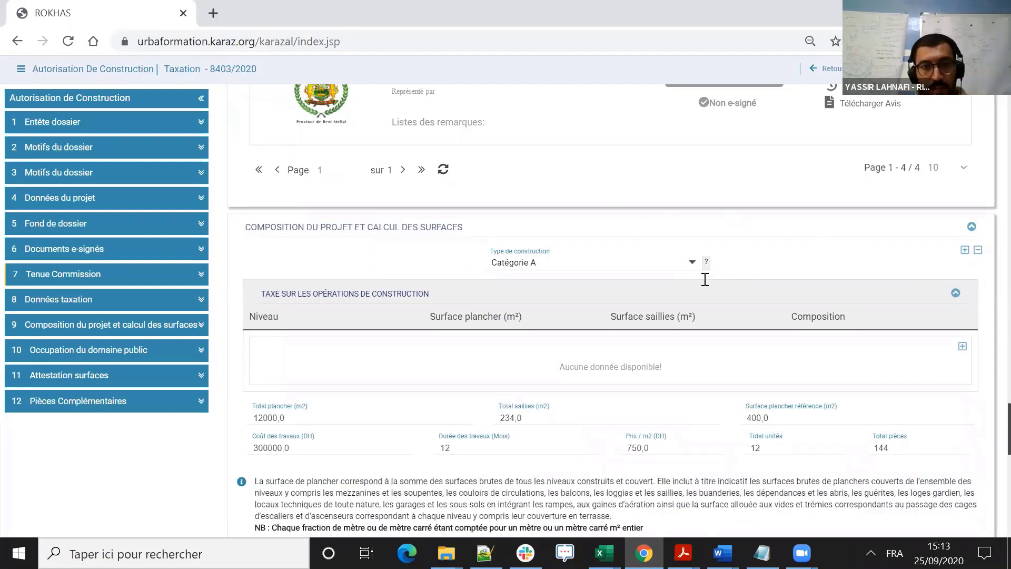
left_click_drag(261, 293, 440, 301)
left_click(420, 254)
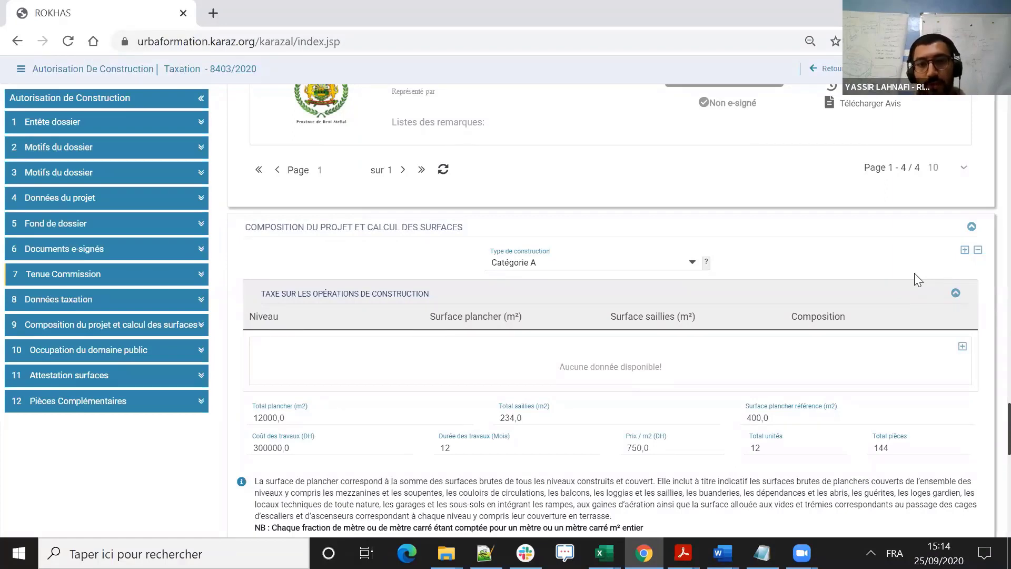
- Add a level row to the Catégorie A construction tax table and set its level to RDC
left_click(963, 350)
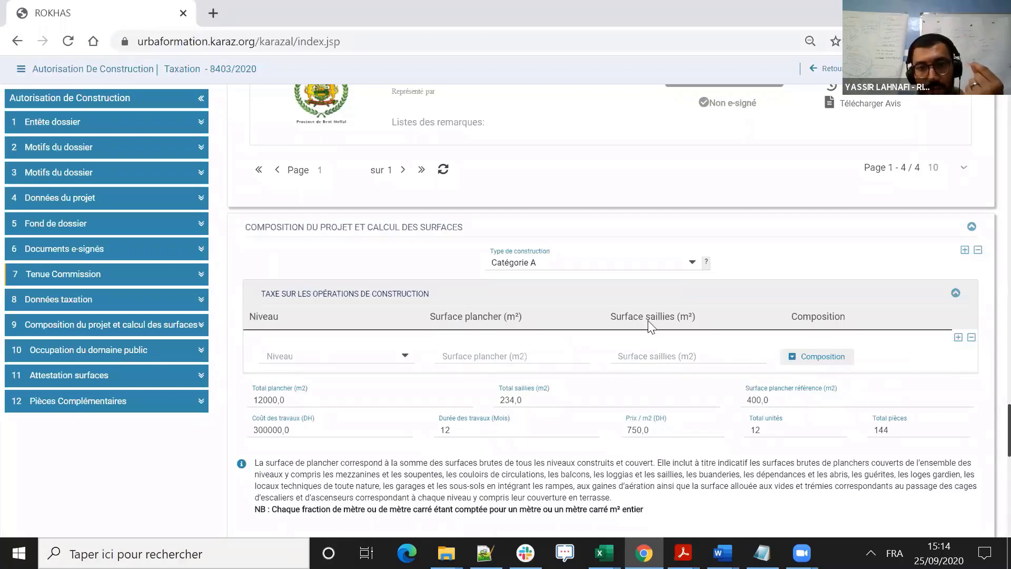
left_click(403, 356)
scroll(316, 384, "down", 3)
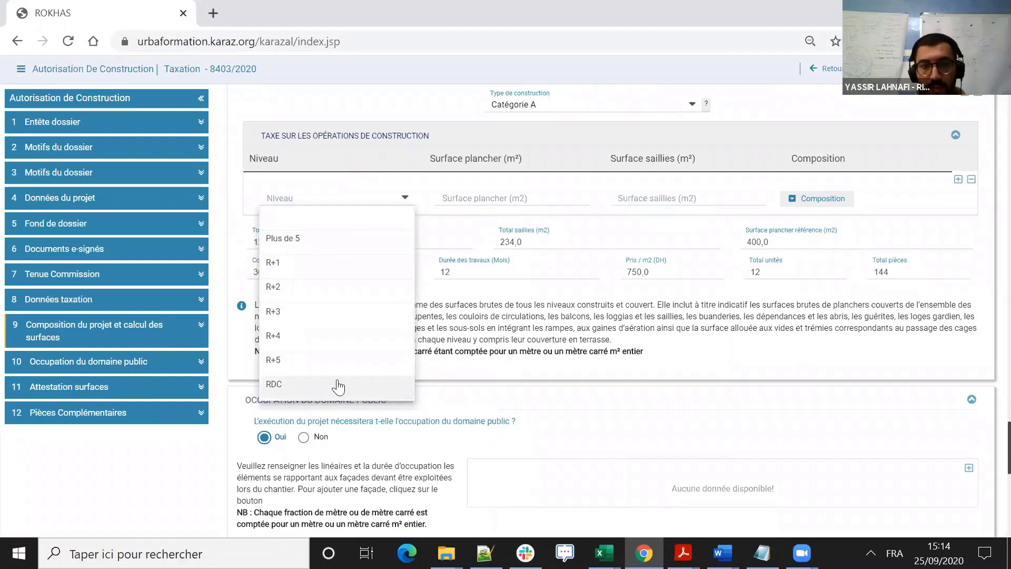
left_click(309, 388)
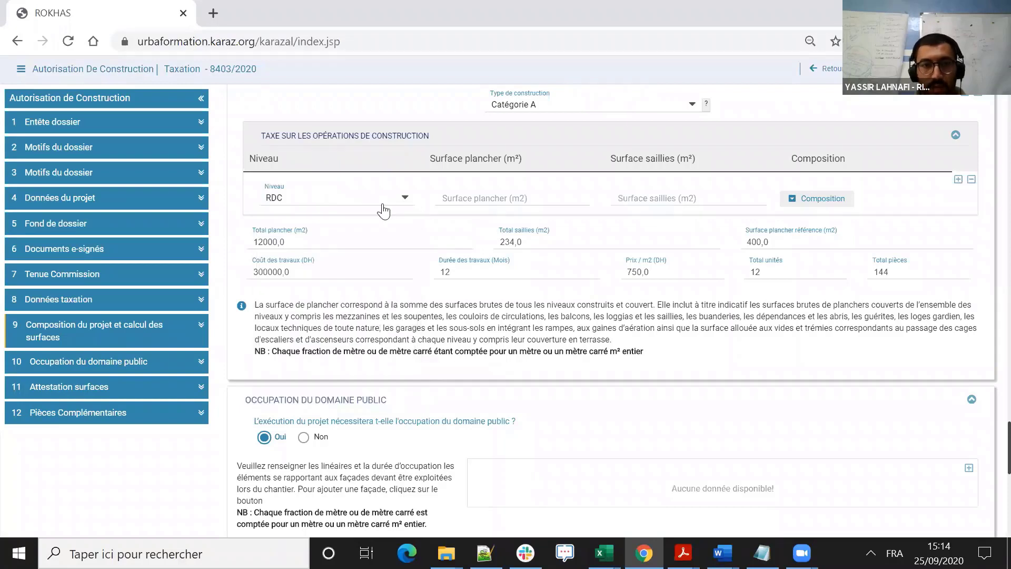
- Set the RDC level's floor area to 120 m² and its projection area (saillies) to 0 m²
left_click(533, 198)
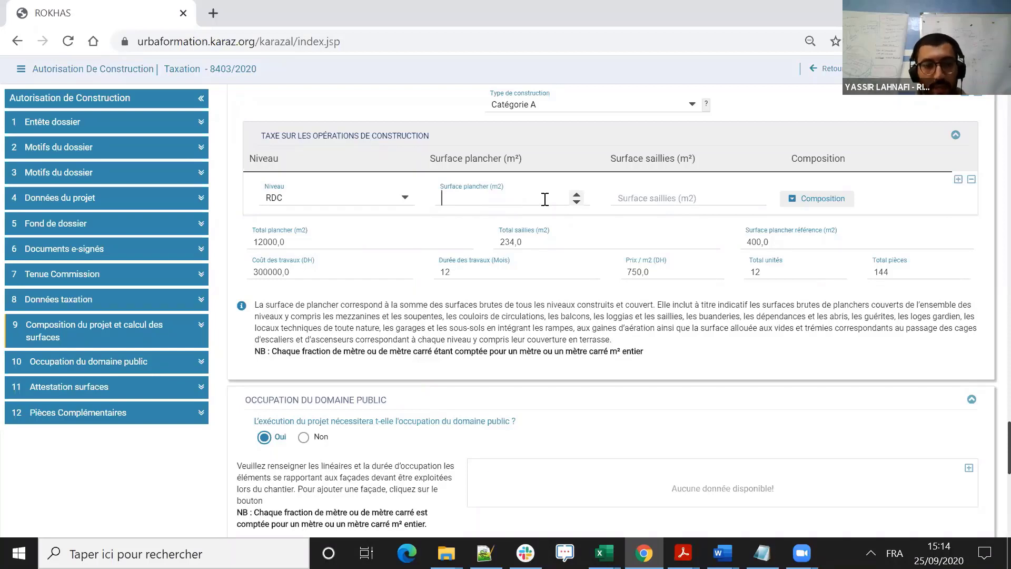
key("Caps_Lock")
type("12")
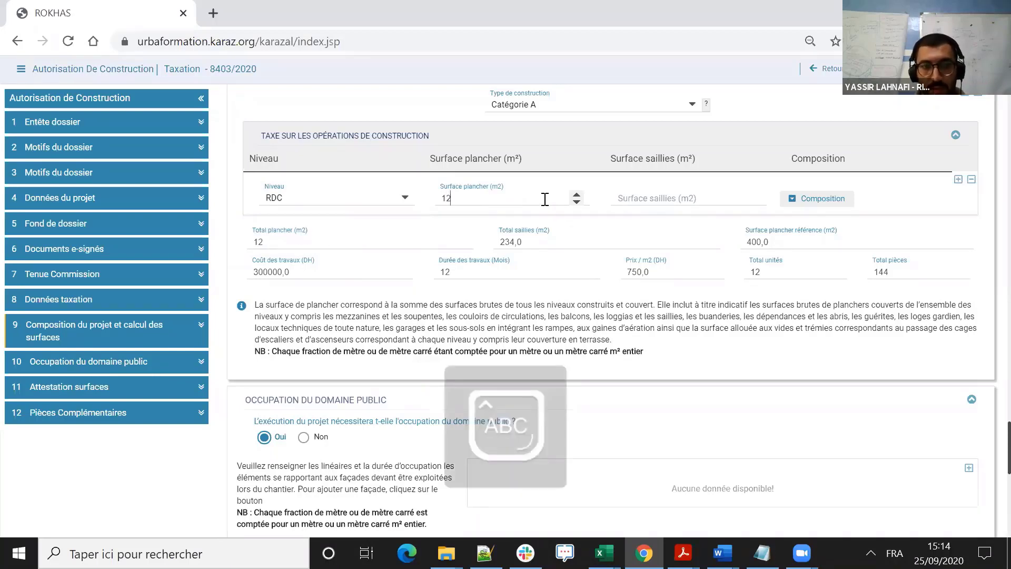
type("0")
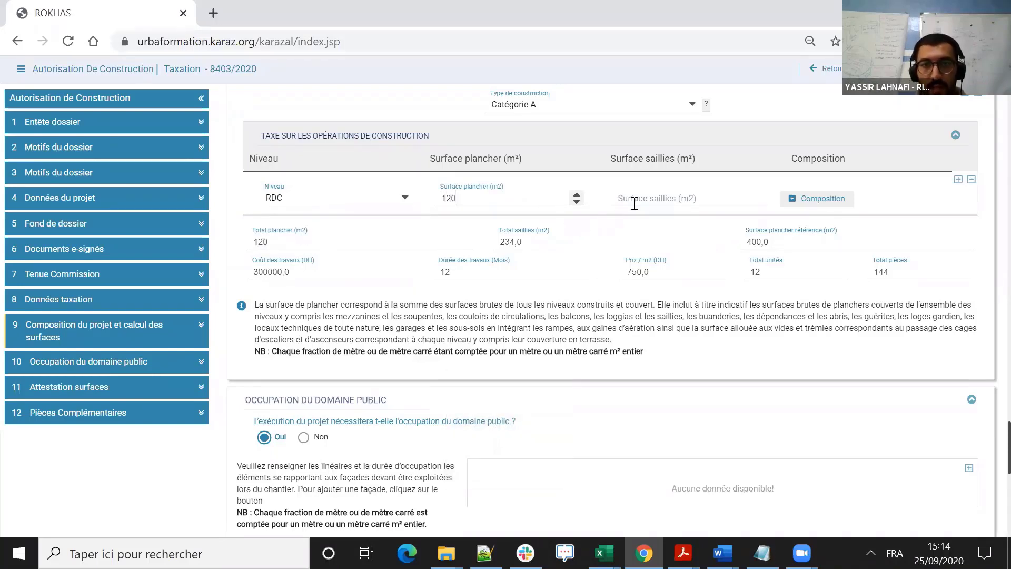
left_click(661, 204)
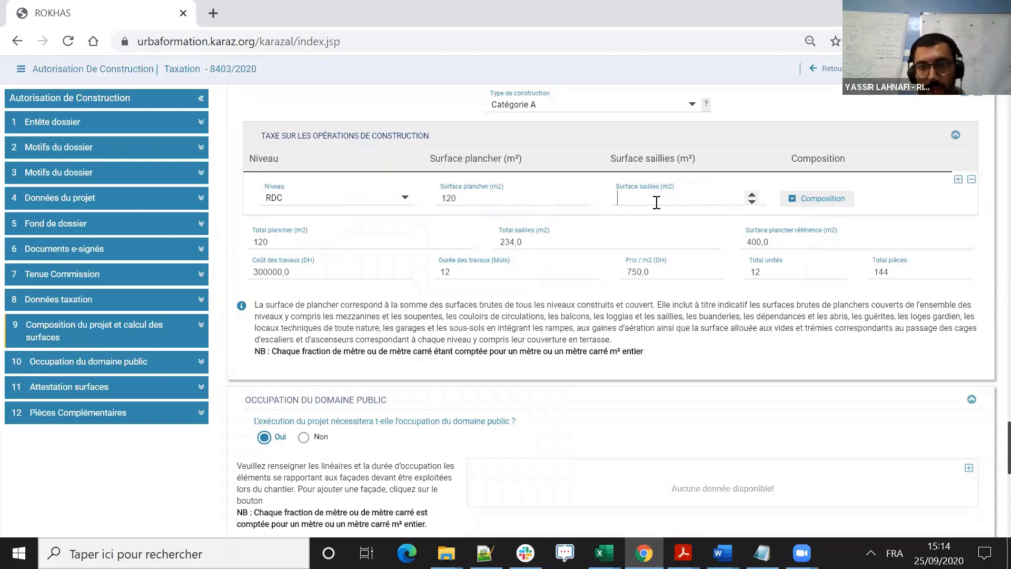
type("0")
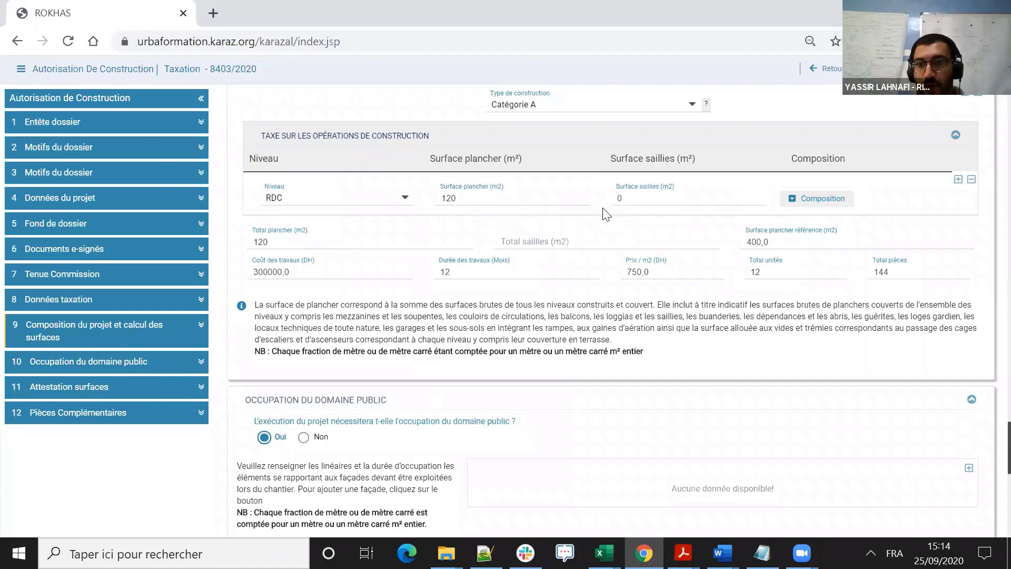
- Define the RDC level's composition as Appartement with 2 units and 2 rooms per unit
left_click(818, 205)
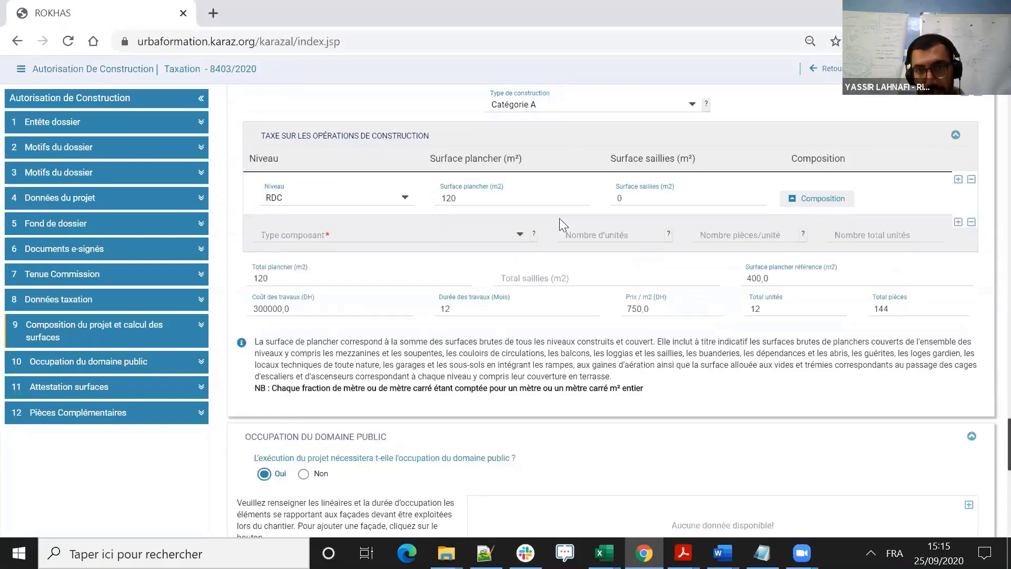
left_click(520, 237)
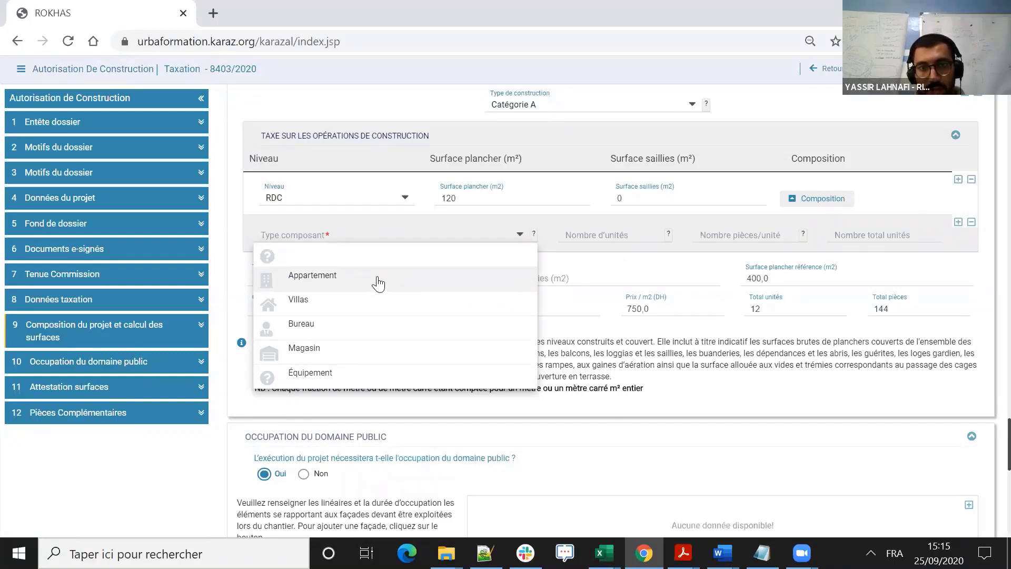
left_click(324, 287)
left_click(641, 230)
left_click(649, 231)
left_click(648, 237)
left_click(650, 238)
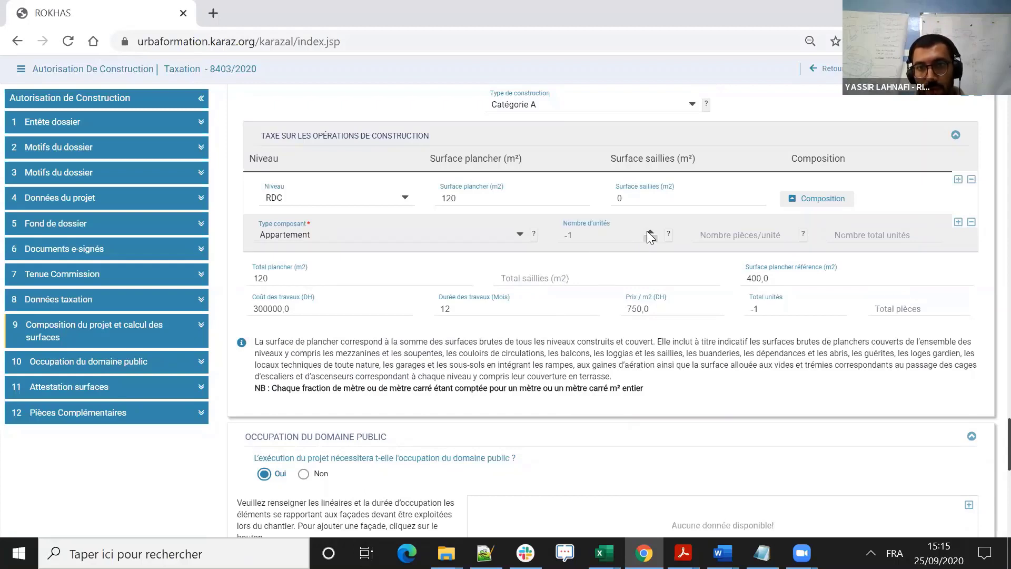
left_click_drag(555, 226, 543, 222)
key("Caps_Lock")
type("2")
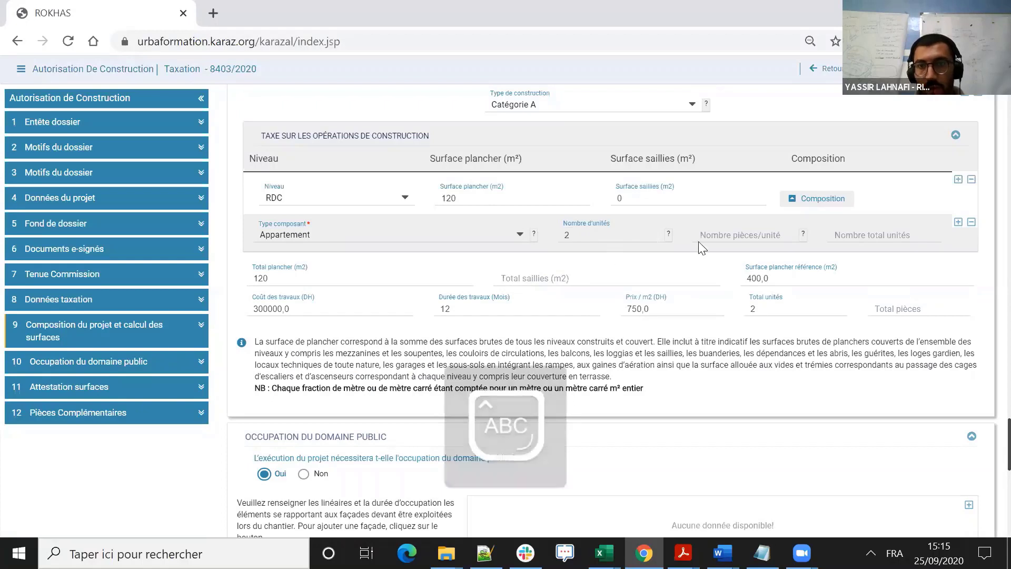
left_click(762, 237)
type("2")
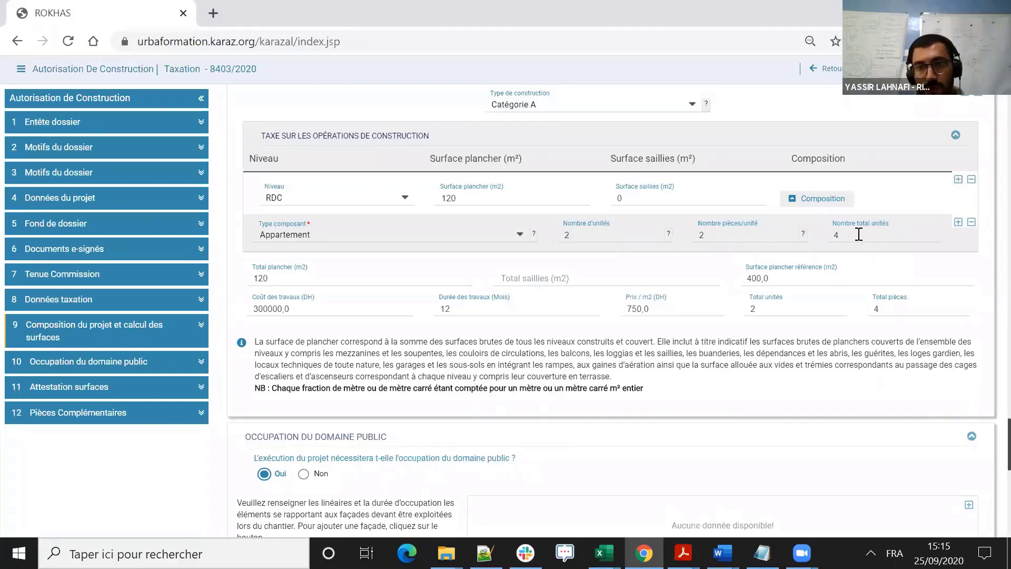
- Try adding a second component row to the RDC composition, remove it, and collapse and re-expand the composition details
left_click(958, 224)
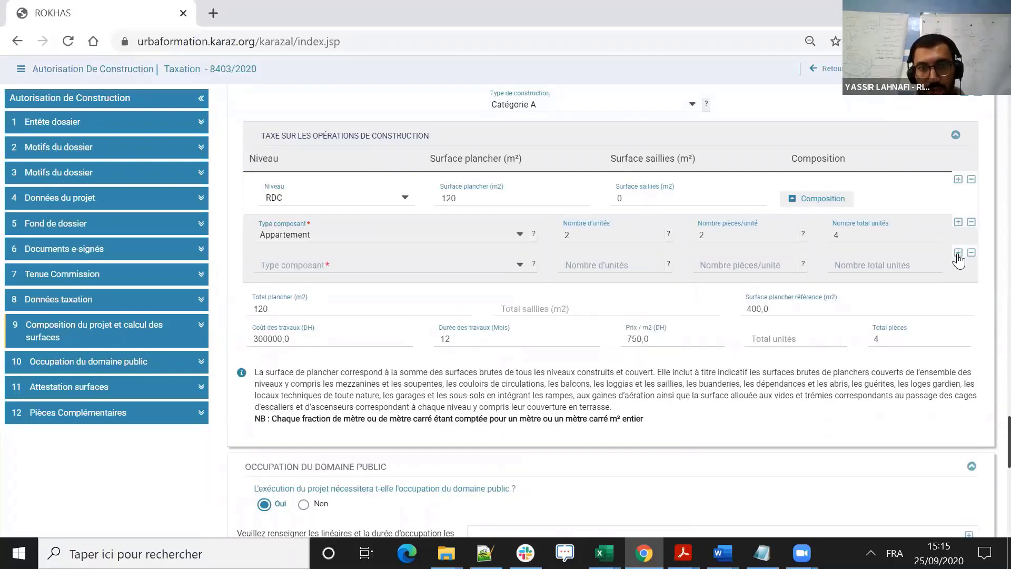
left_click(971, 254)
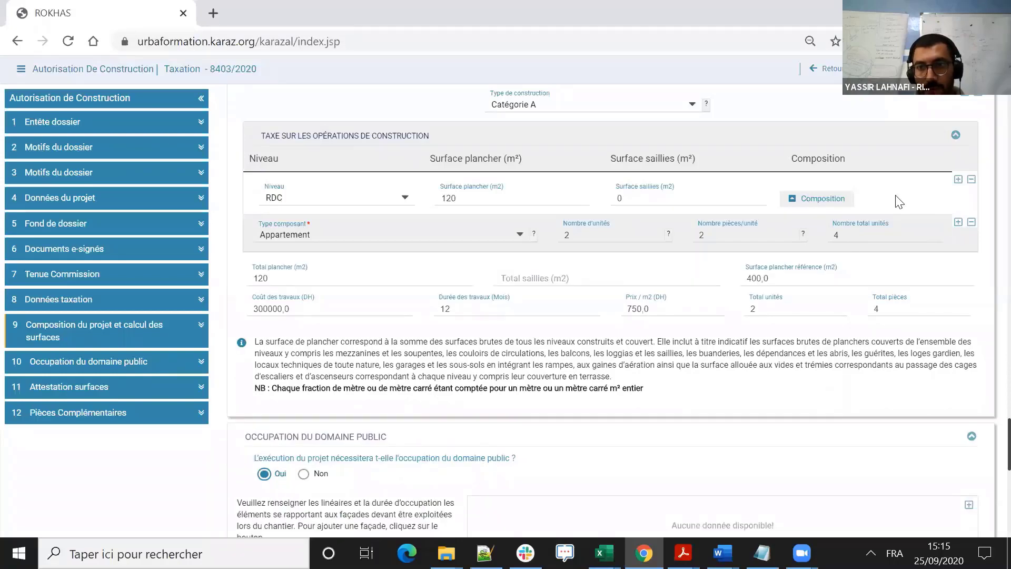
left_click(820, 205)
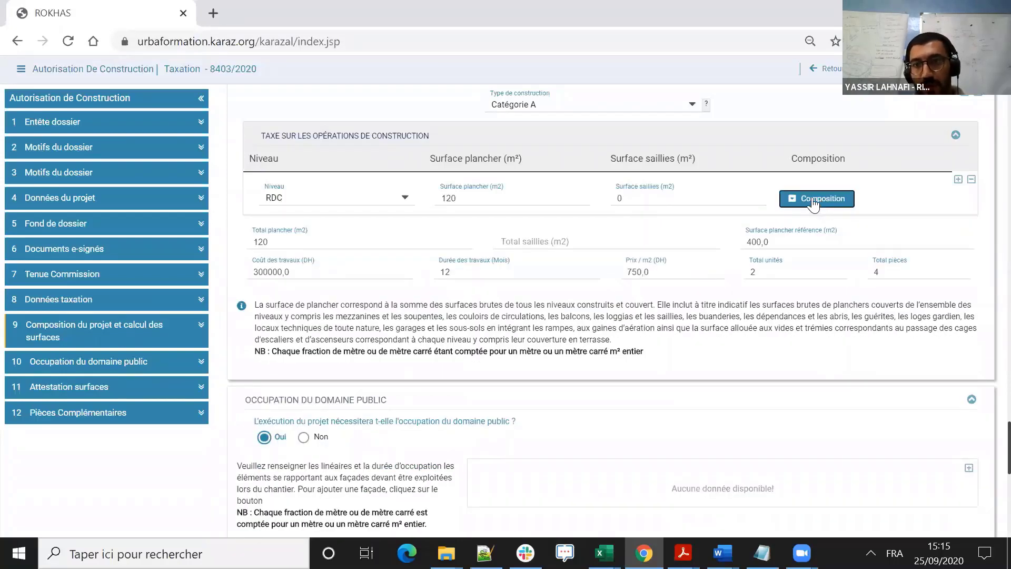
left_click(821, 205)
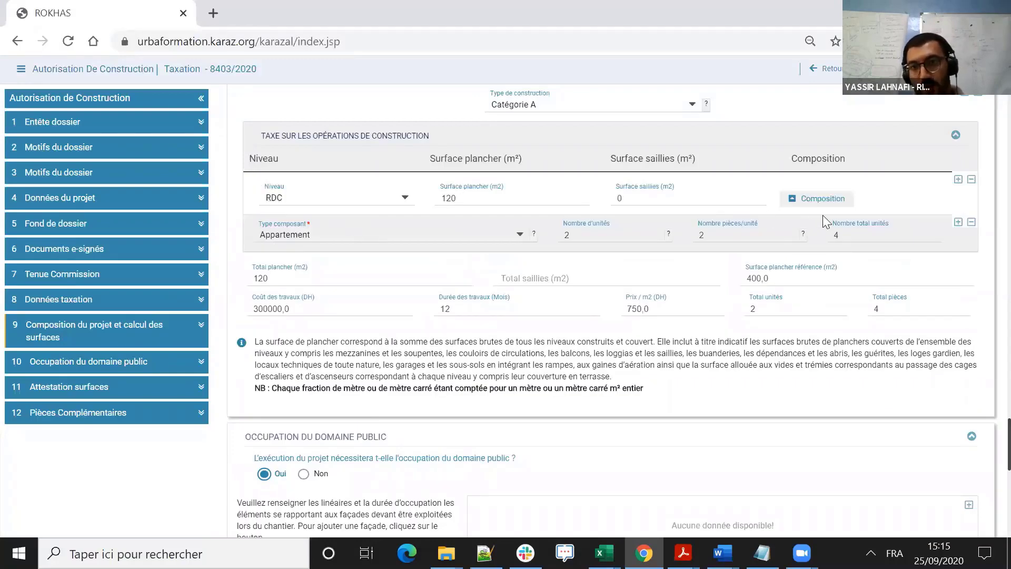
- Collapse the RDC composition, add a second level row to the Catégorie A table and set its level to R+1
left_click(817, 199)
left_click(958, 180)
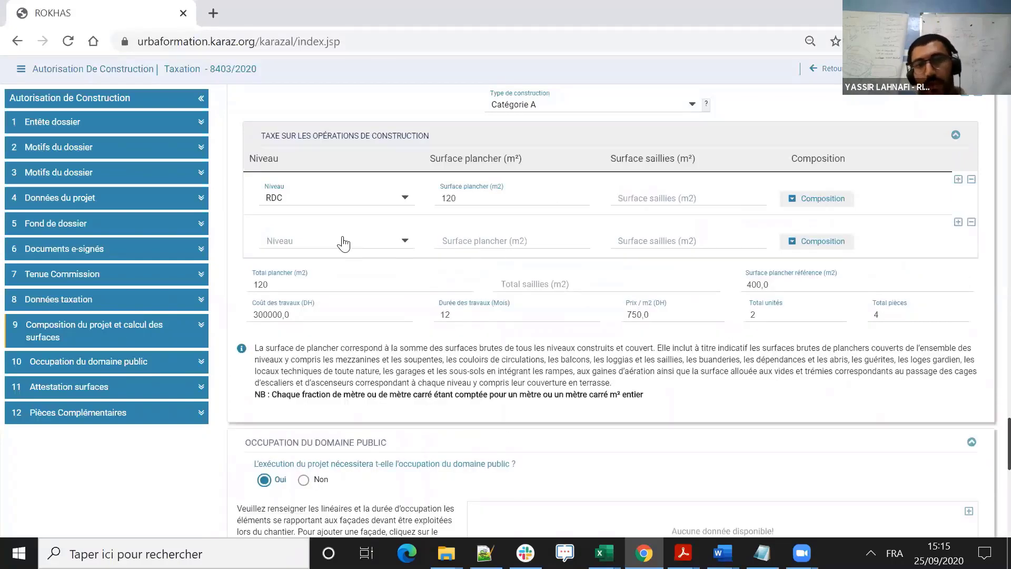
left_click(404, 244)
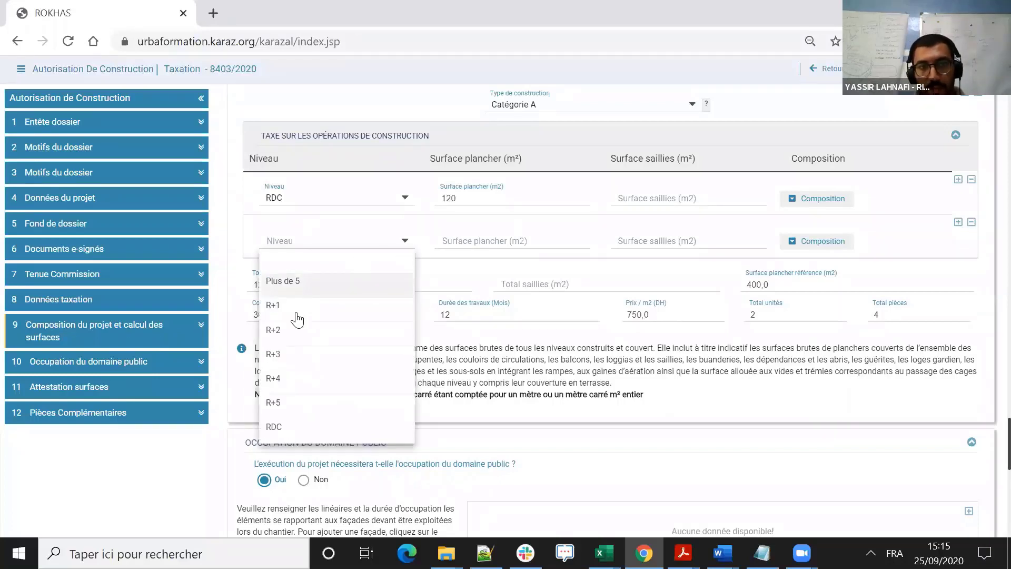
left_click(295, 310)
- Set the R+1 level's floor area to 120 m² and its projection area (saillies) to 30 m²
left_click(509, 244)
type("120")
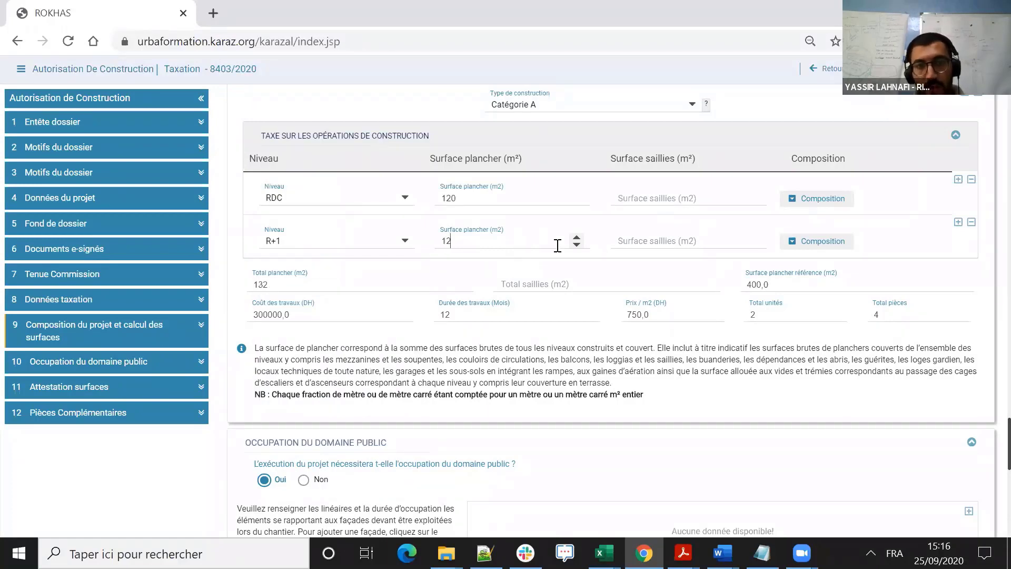
left_click(657, 242)
type("30")
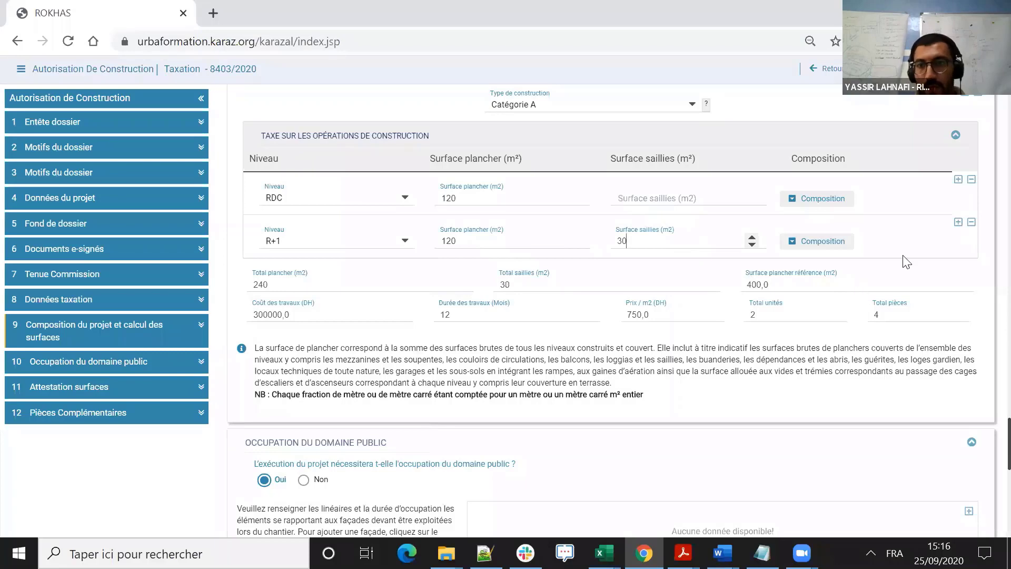
- Define the R+1 level's composition as Appartement with 3 units and 3 rooms per unit, and collapse its details
left_click(816, 243)
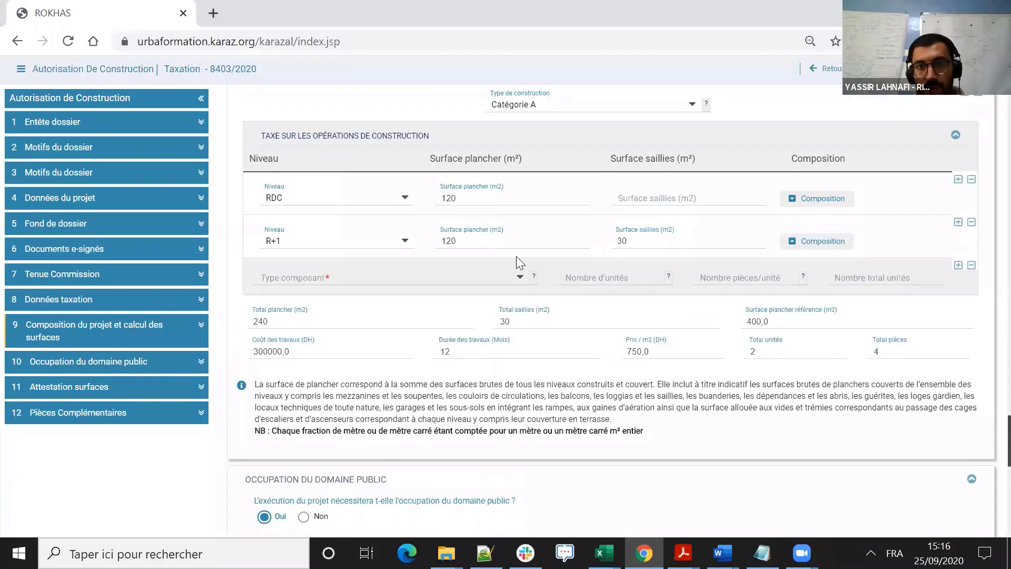
left_click(520, 277)
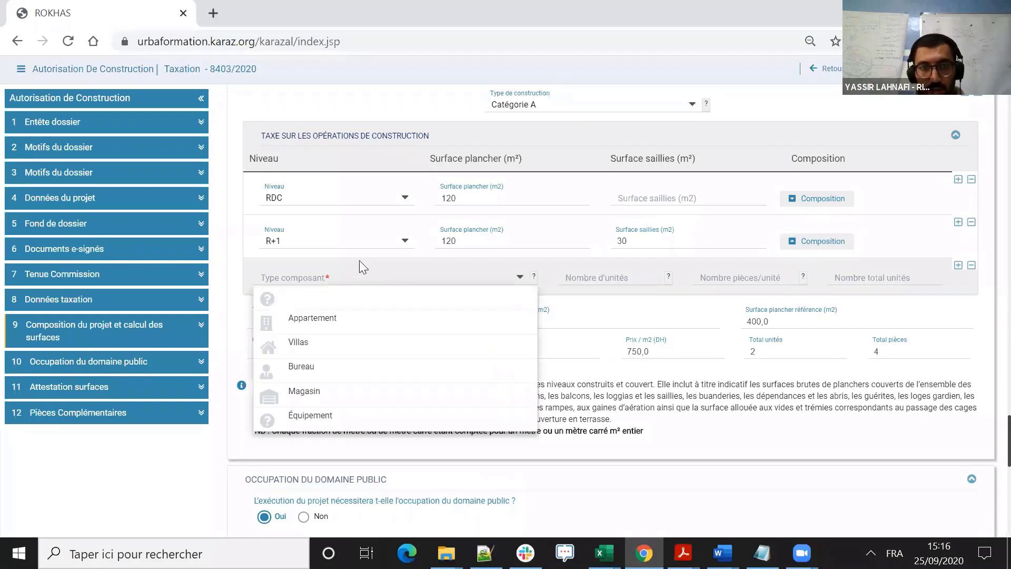
left_click(311, 322)
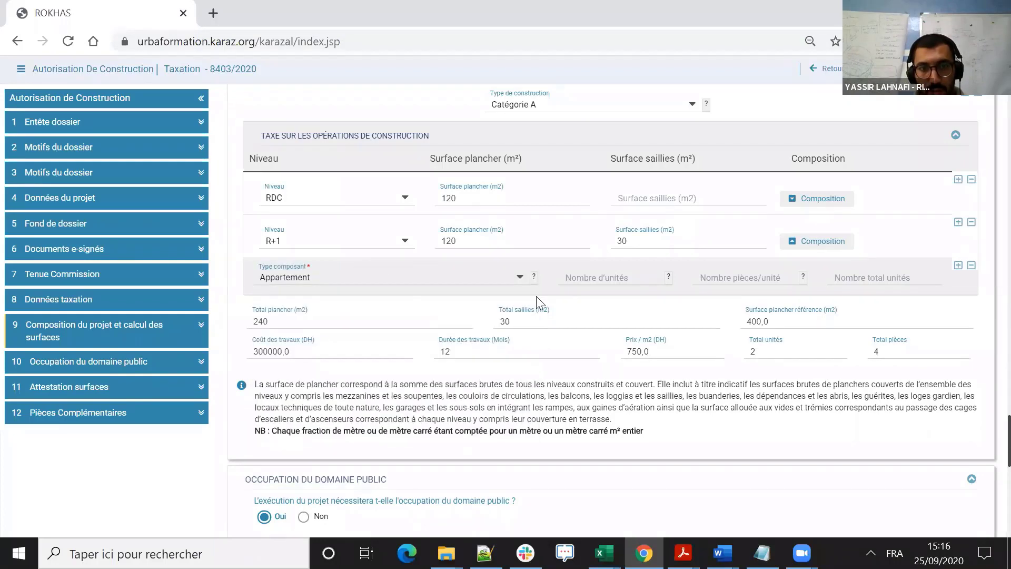
left_click(646, 288)
type("3")
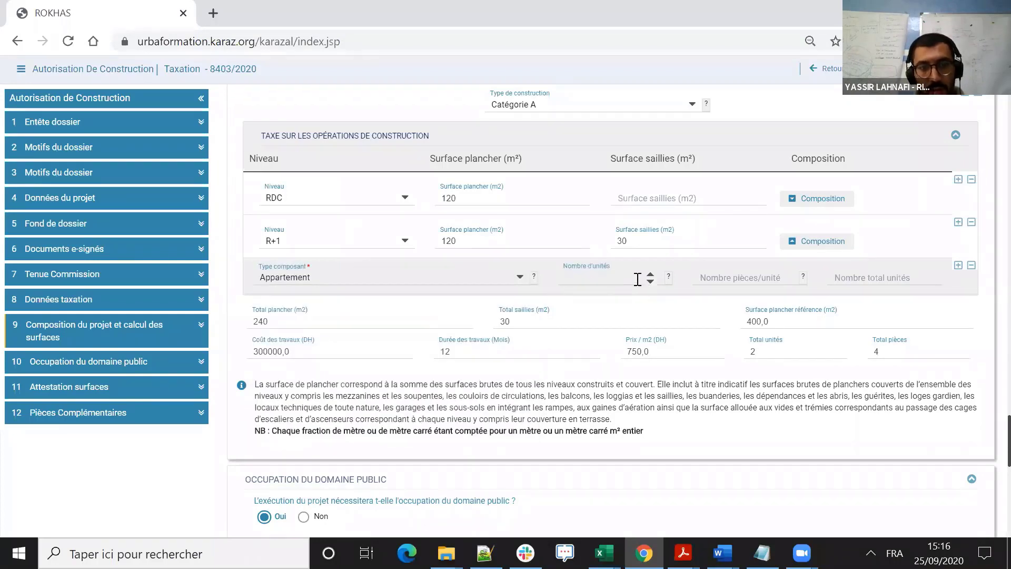
left_click(740, 282)
type("3")
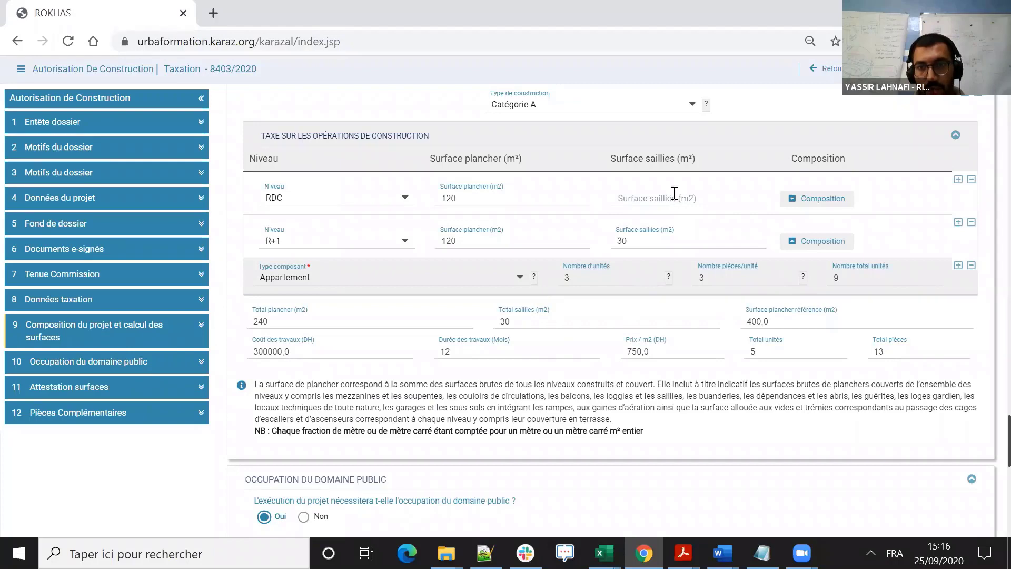
left_click(815, 241)
- Add a second construction type block to the project composition and set its type to Catégorie B
scroll(372, 212, "down", 2)
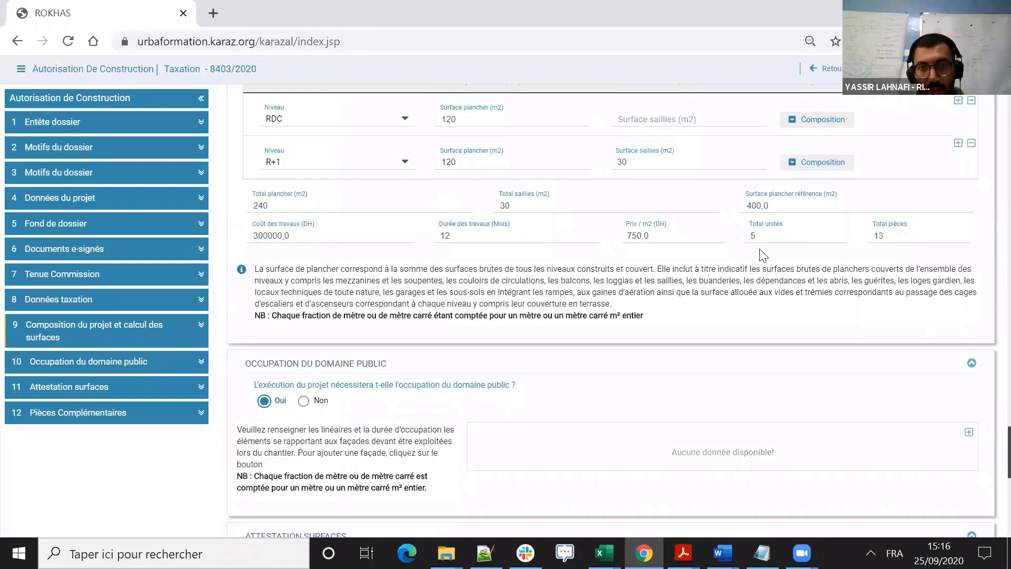
scroll(527, 221, "up", 1)
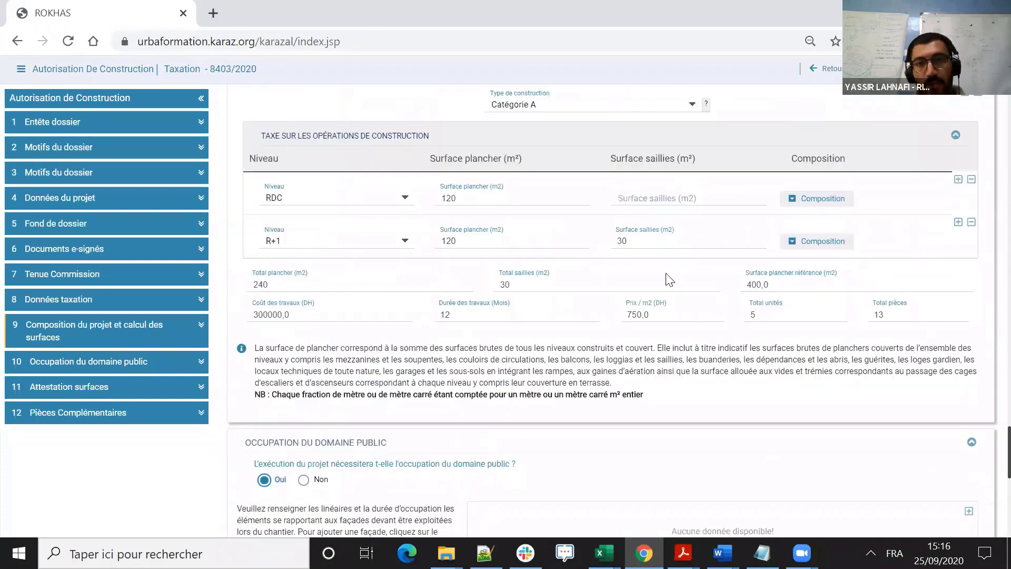
scroll(542, 173, "up", 1)
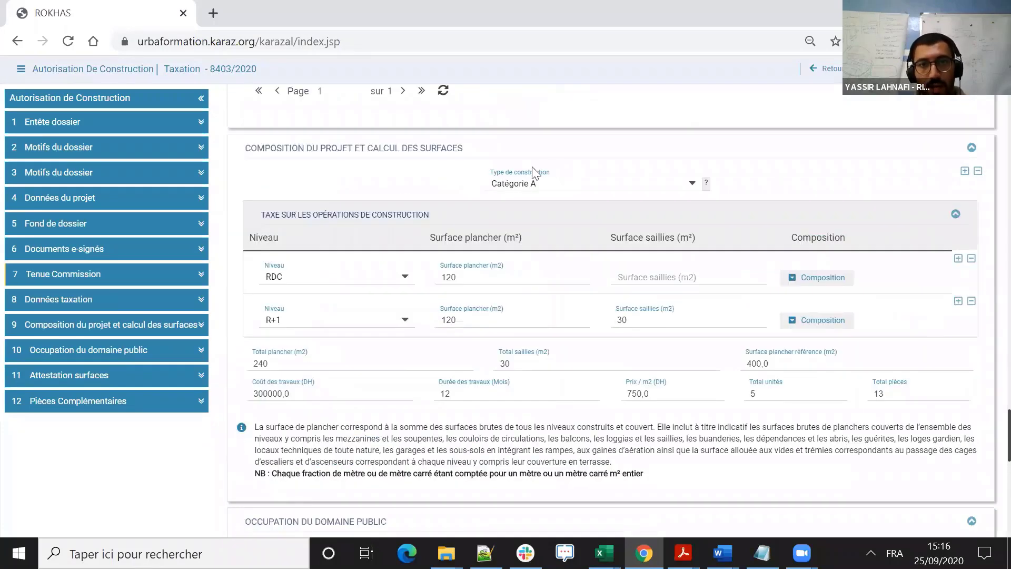
left_click(964, 172)
scroll(316, 330, "down", 2)
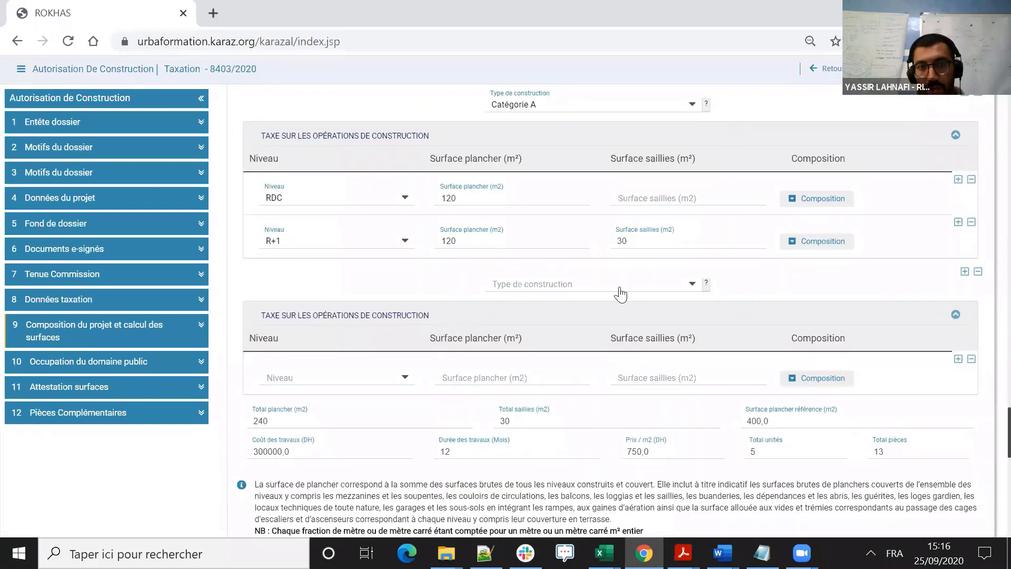
left_click(600, 290)
left_click(544, 331)
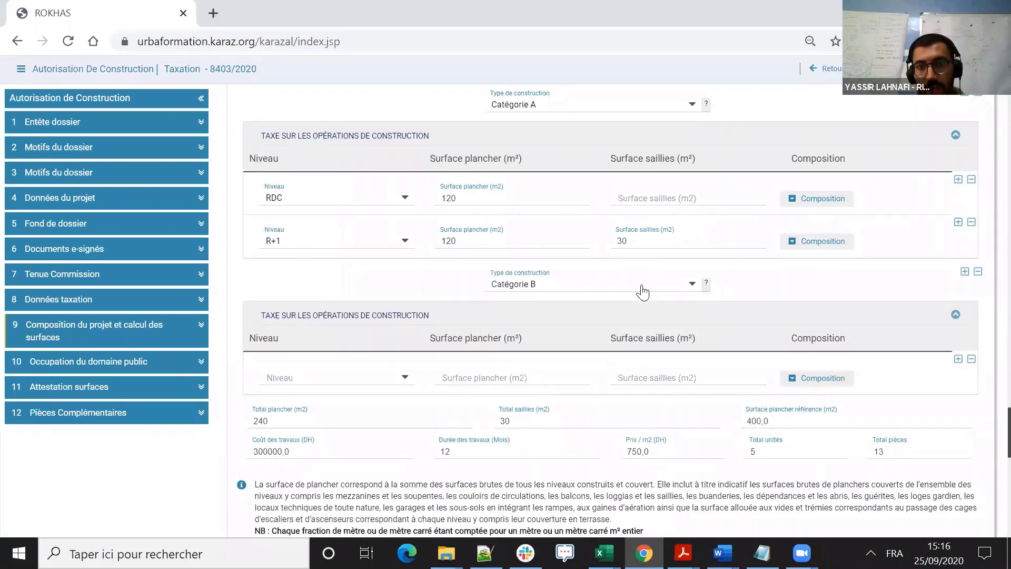
- Check the Catégorie B help and level options, then remove its empty level row and the whole block
left_click(706, 285)
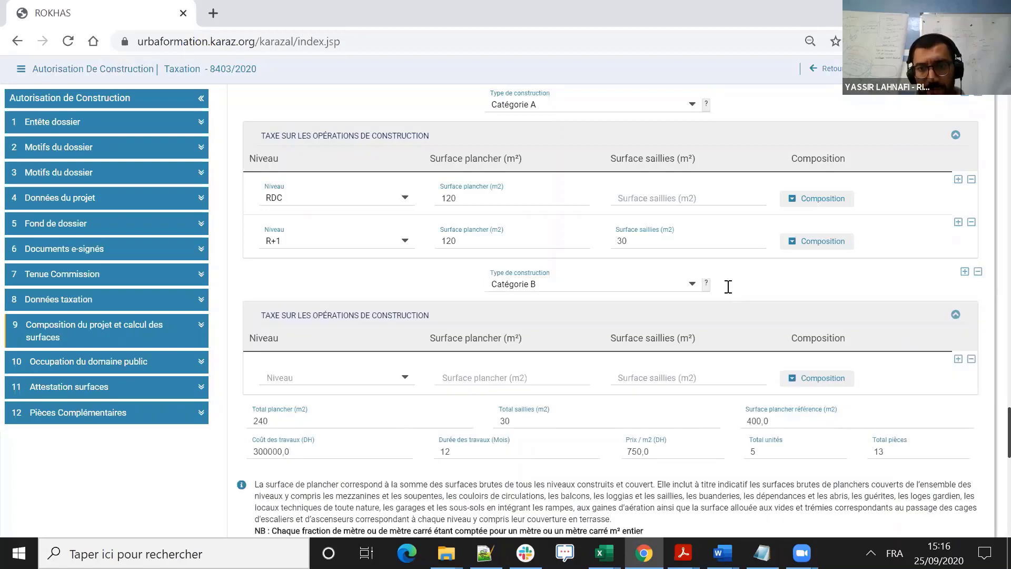
scroll(529, 276, "down", 2)
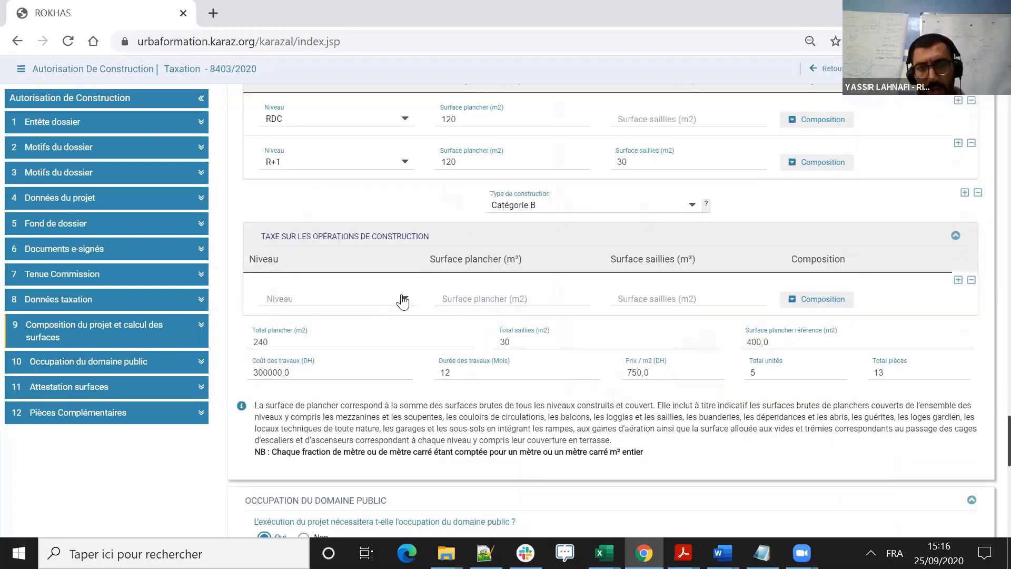
left_click(404, 300)
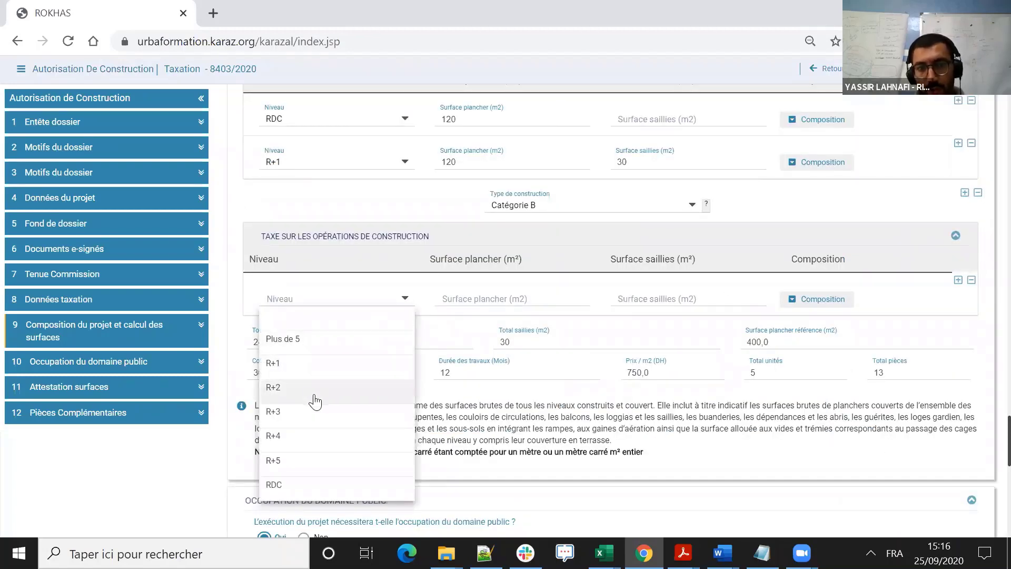
left_click(970, 280)
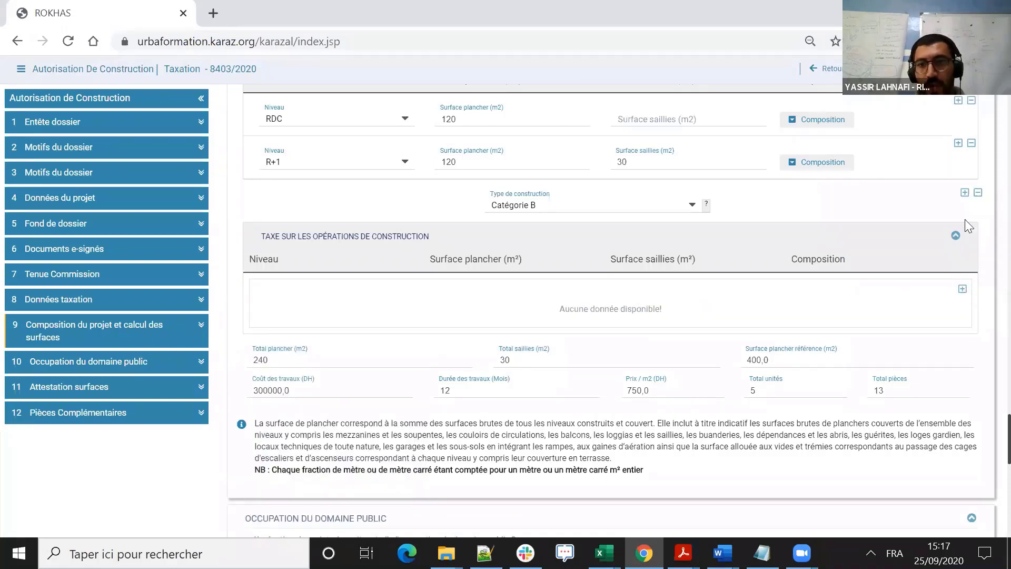
left_click(979, 193)
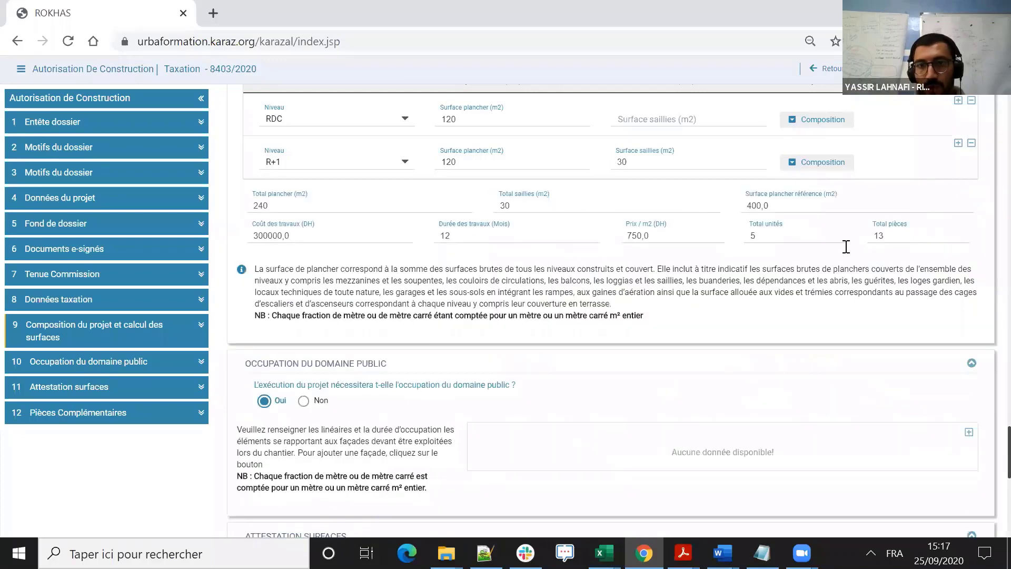
- Add a façade to the public domain occupation with a 10 m length, 2 m occupied width and 2 quarters
scroll(689, 306, "down", 5)
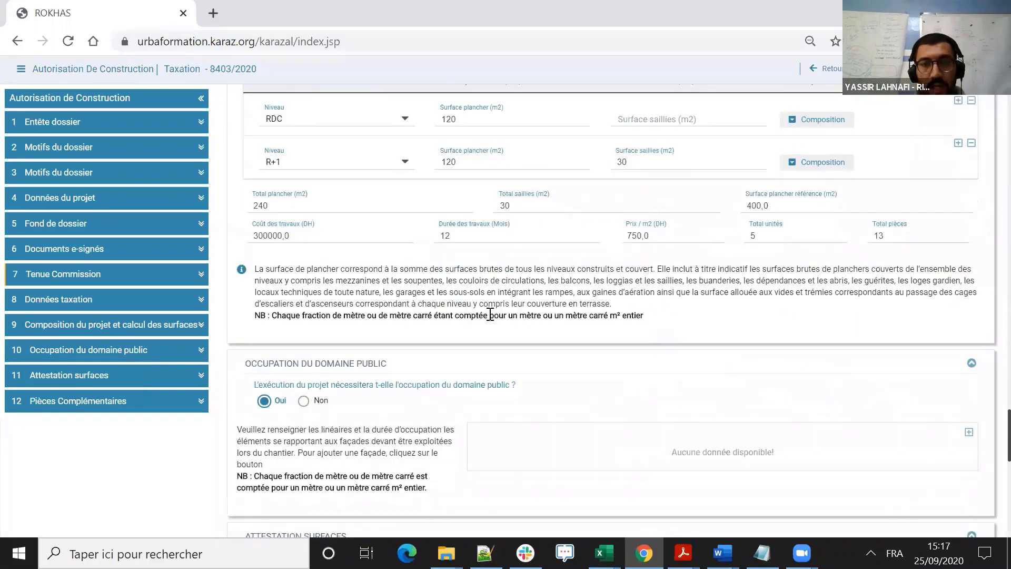
scroll(525, 277, "down", 1)
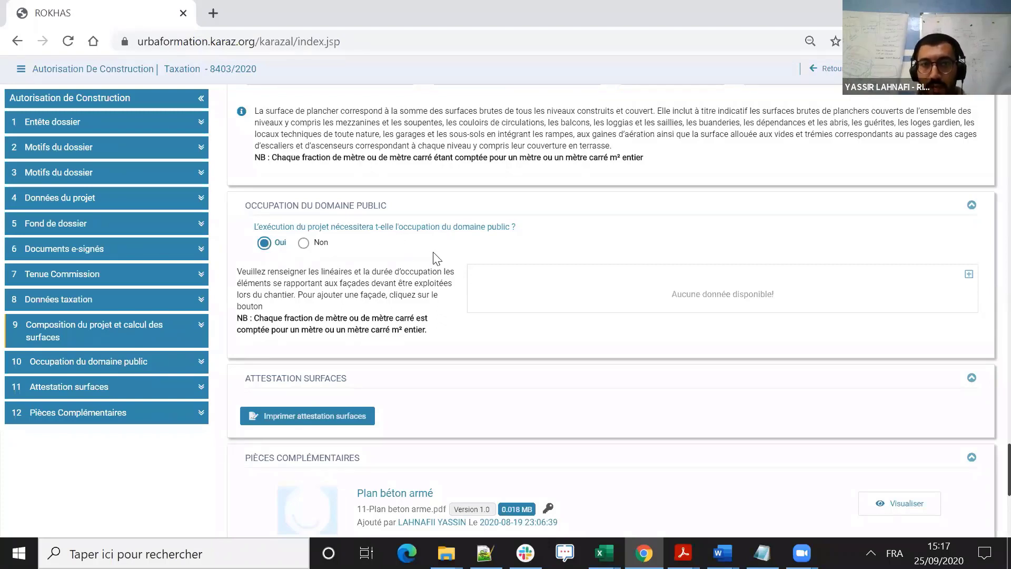
left_click(969, 274)
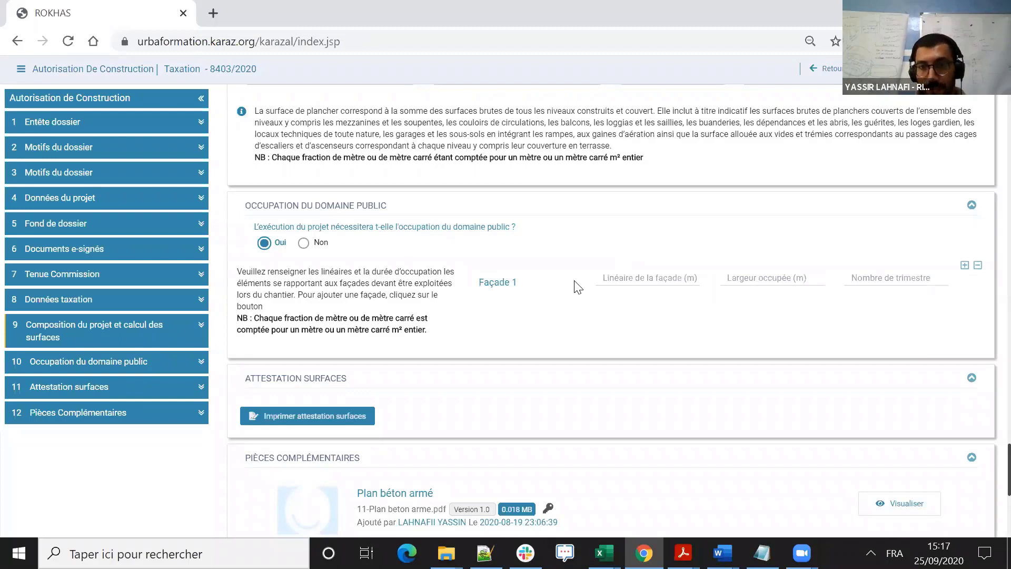
left_click(668, 279)
type("10")
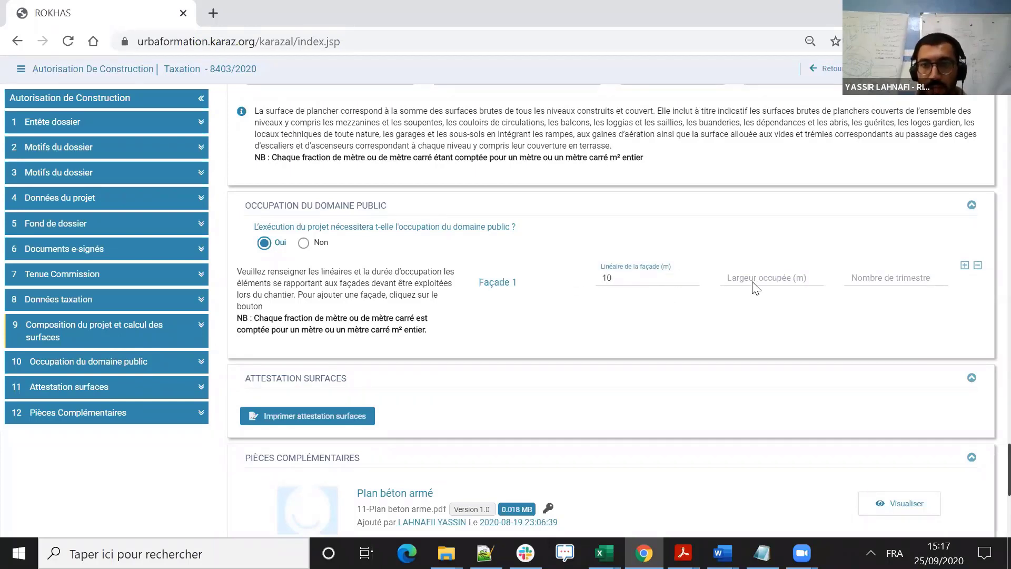
left_click(765, 288)
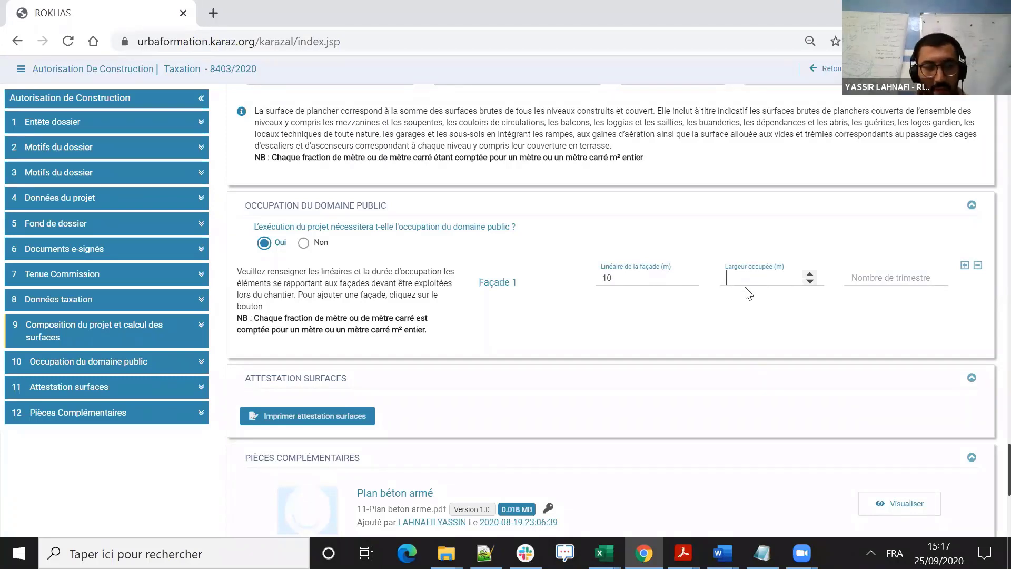
type("2")
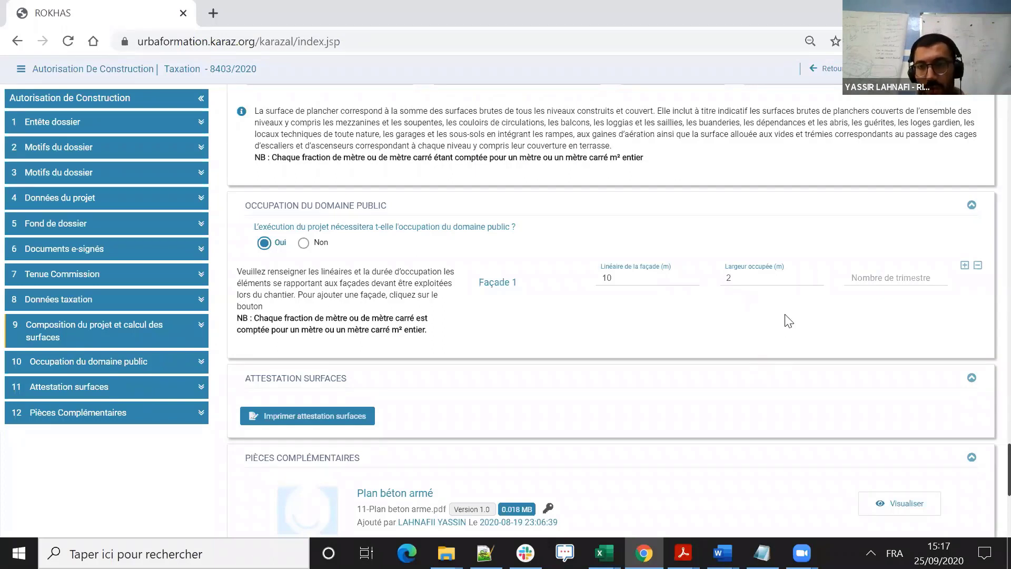
left_click(895, 279)
left_click(934, 275)
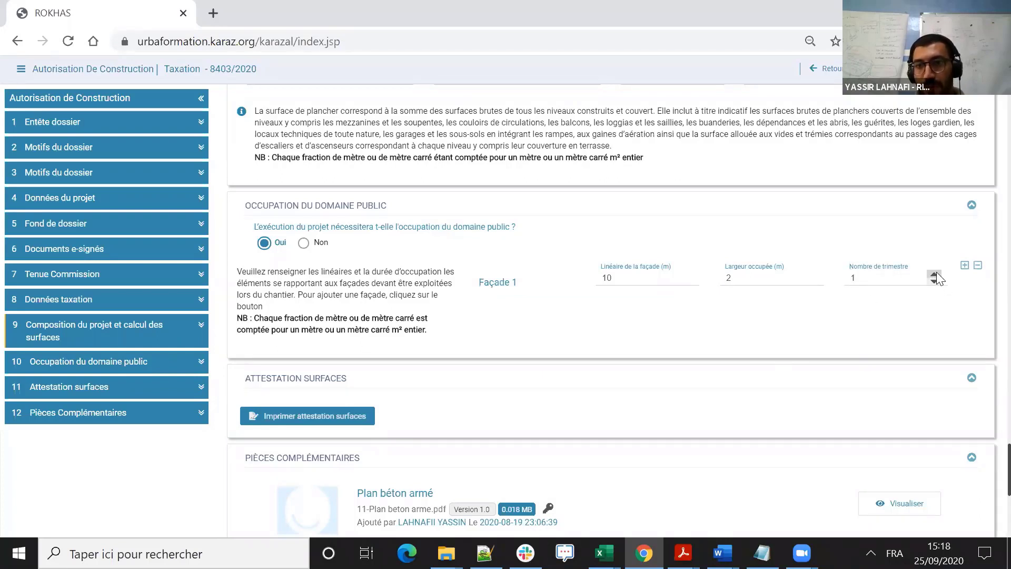
left_click(934, 274)
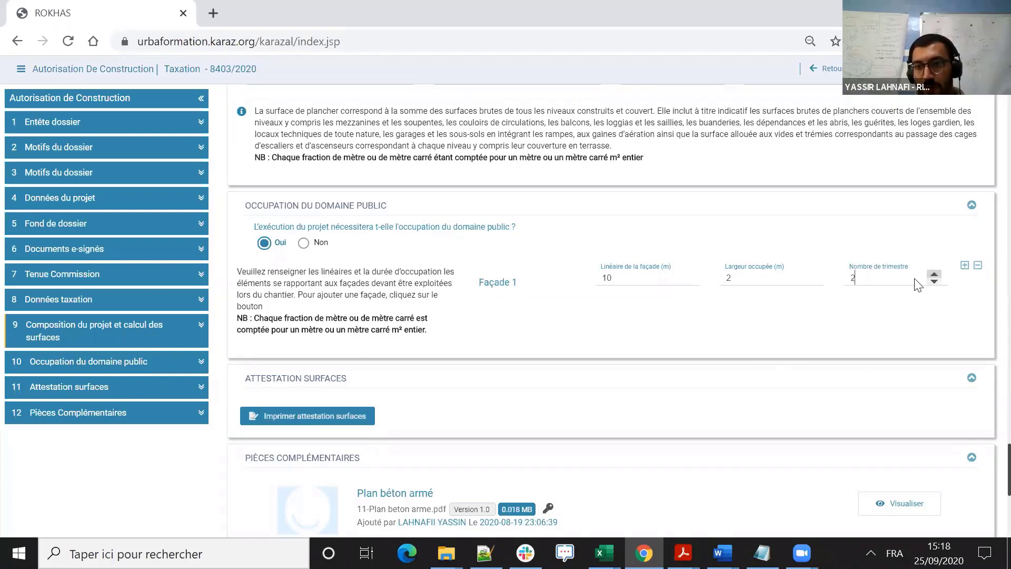
- Try adding a second façade row to the public domain occupation, and remove it
left_click(964, 266)
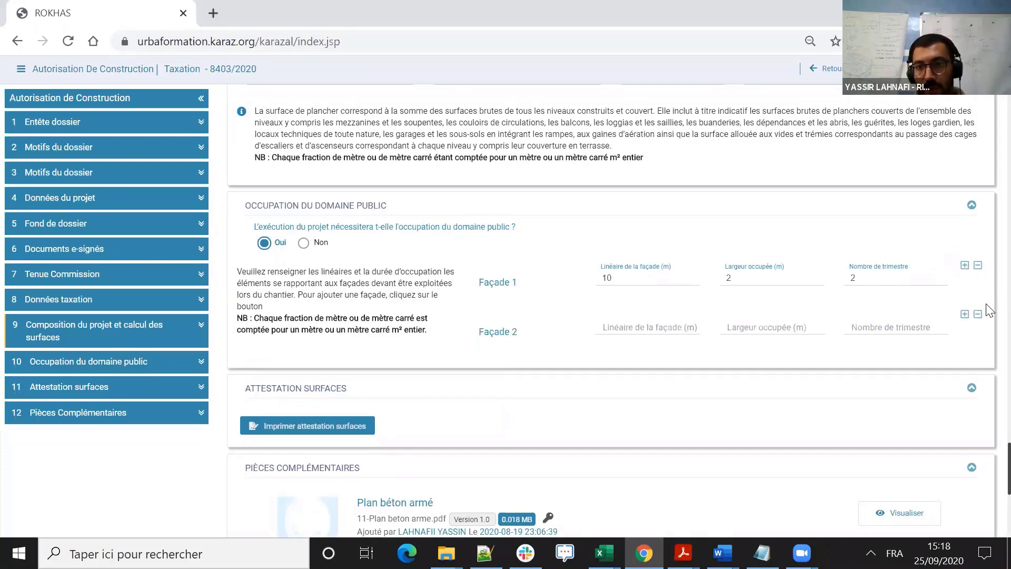
left_click(977, 314)
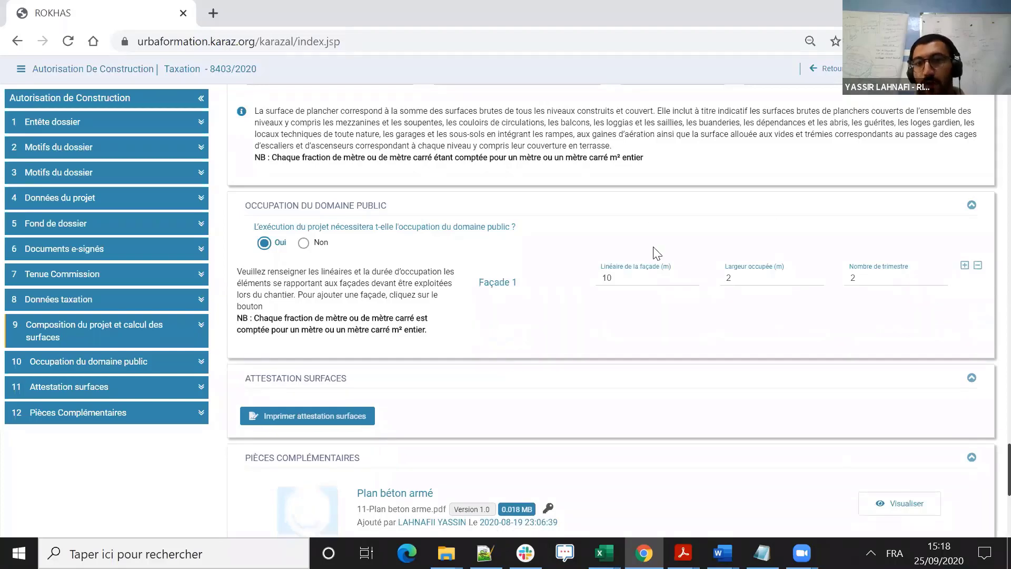
- Review the entered surfaces and façade, generate the surface attestation, and check the Déclaration de surfaces PDF
scroll(657, 253, "up", 7)
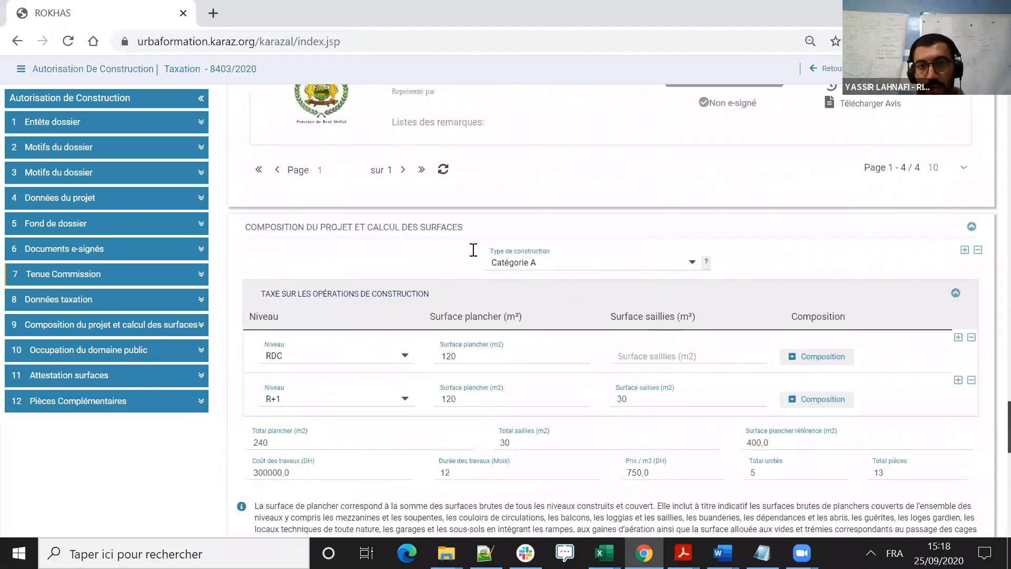
scroll(418, 264, "down", 2)
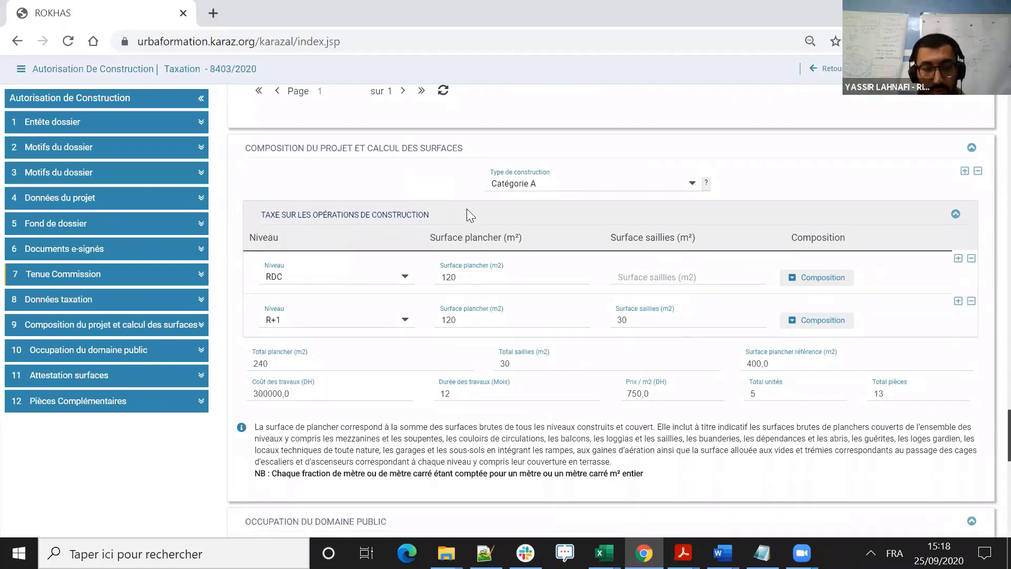
scroll(467, 209, "down", 3)
scroll(591, 239, "down", 3)
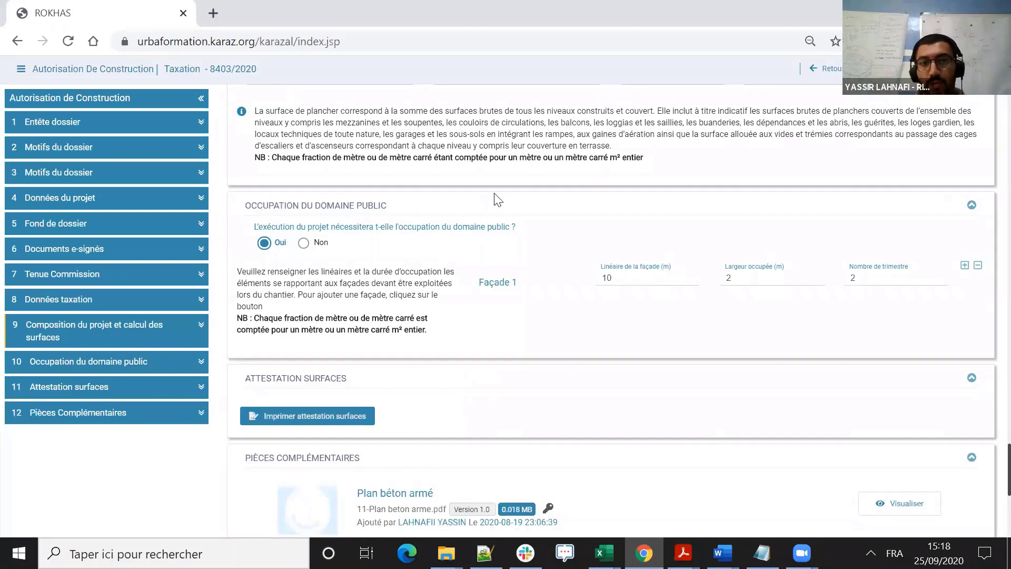
scroll(498, 200, "down", 3)
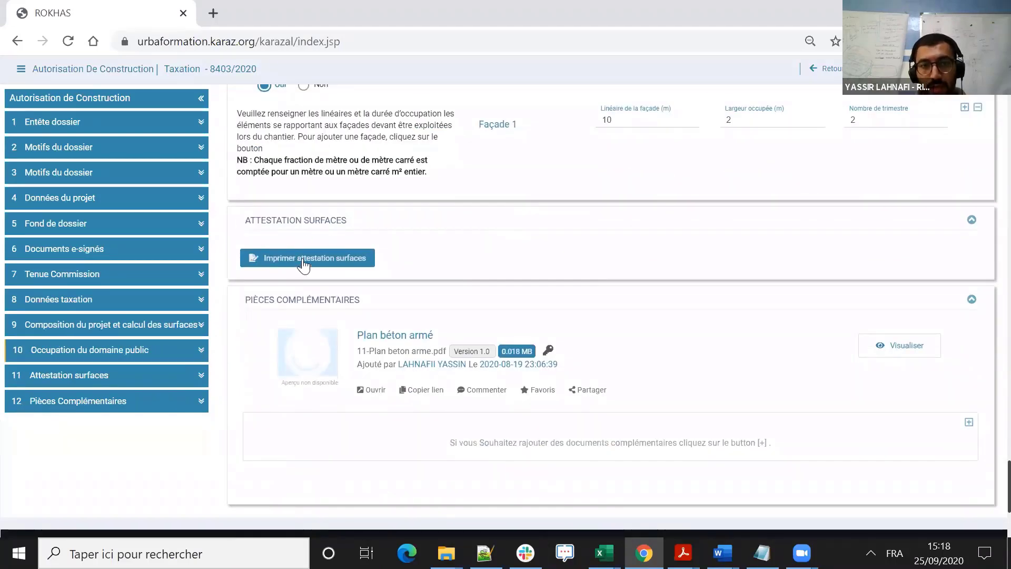
left_click(296, 262)
left_click(319, 266)
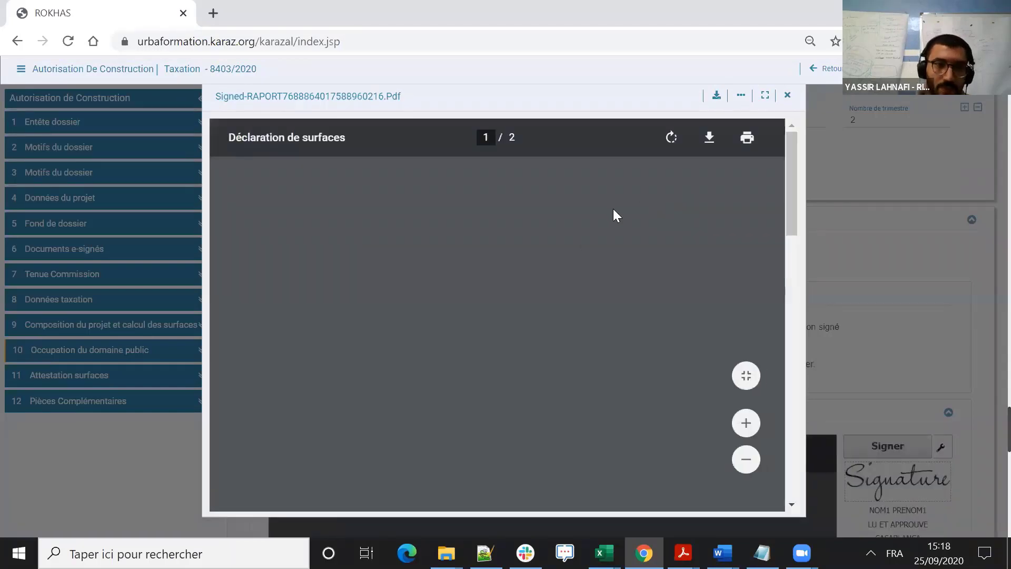
scroll(606, 232, "down", 4)
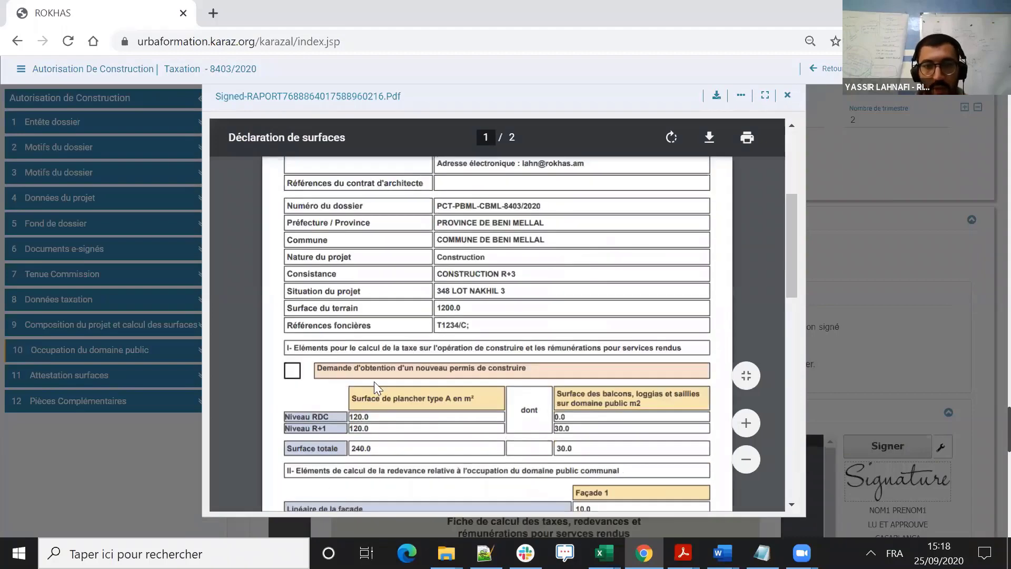
- Read the Déclaration de surfaces PDF through its surface table, façade details and architect signature block, and close the preview
scroll(369, 363, "down", 1)
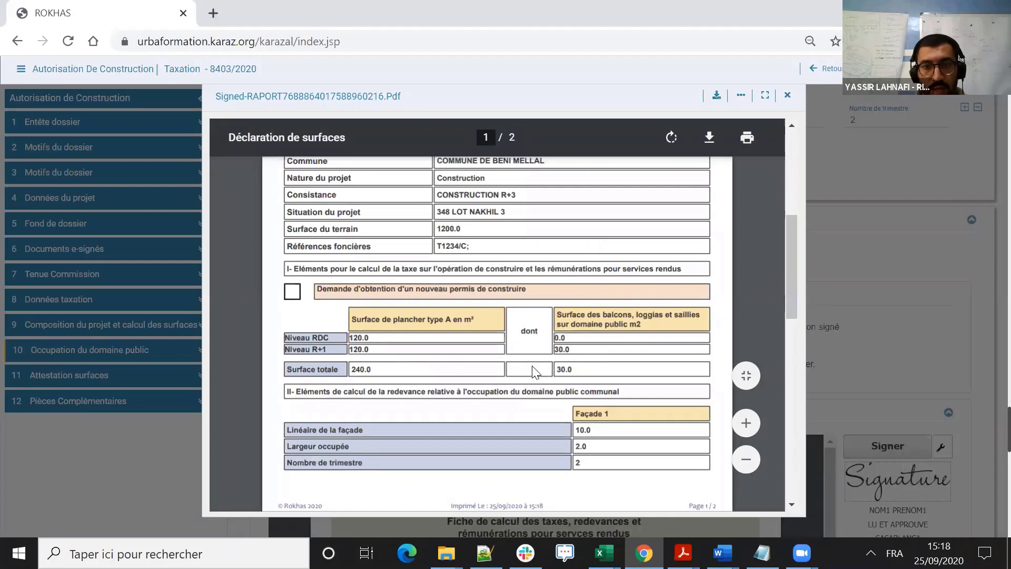
scroll(409, 242, "down", 2)
scroll(351, 241, "down", 1)
scroll(351, 197, "up", 1)
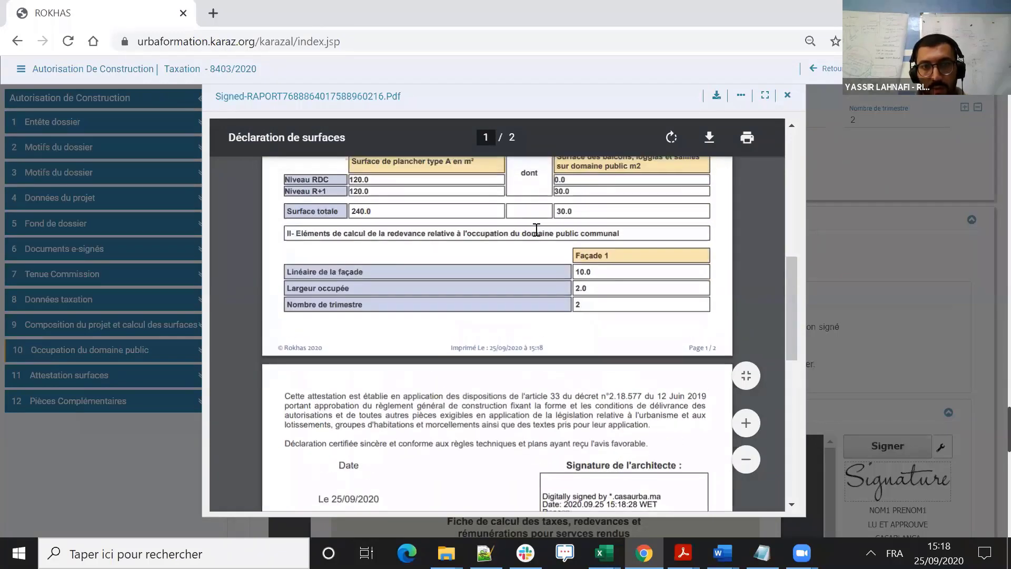
scroll(556, 235, "down", 1)
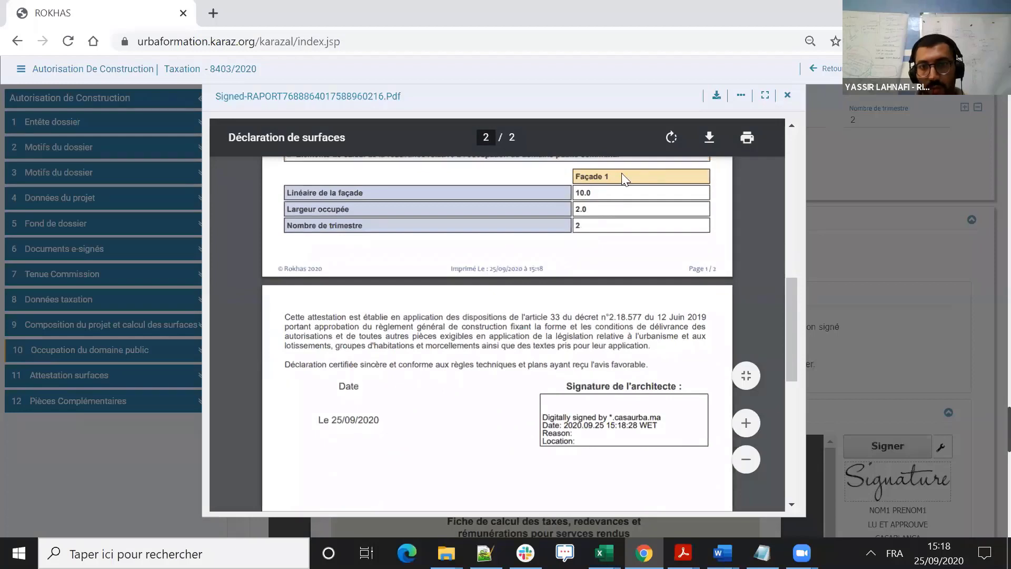
left_click_drag(615, 178, 572, 191)
left_click(567, 208)
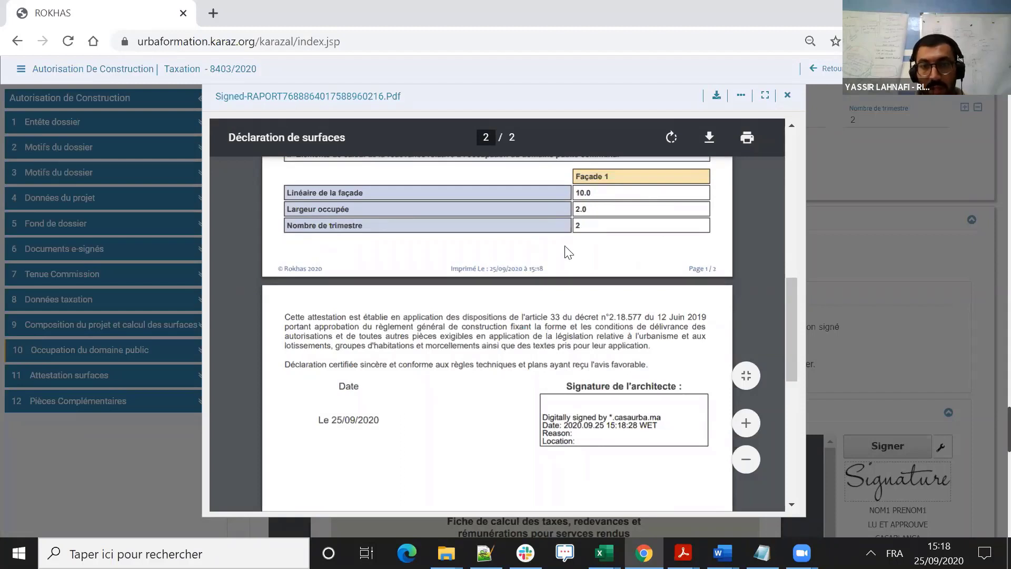
left_click(788, 96)
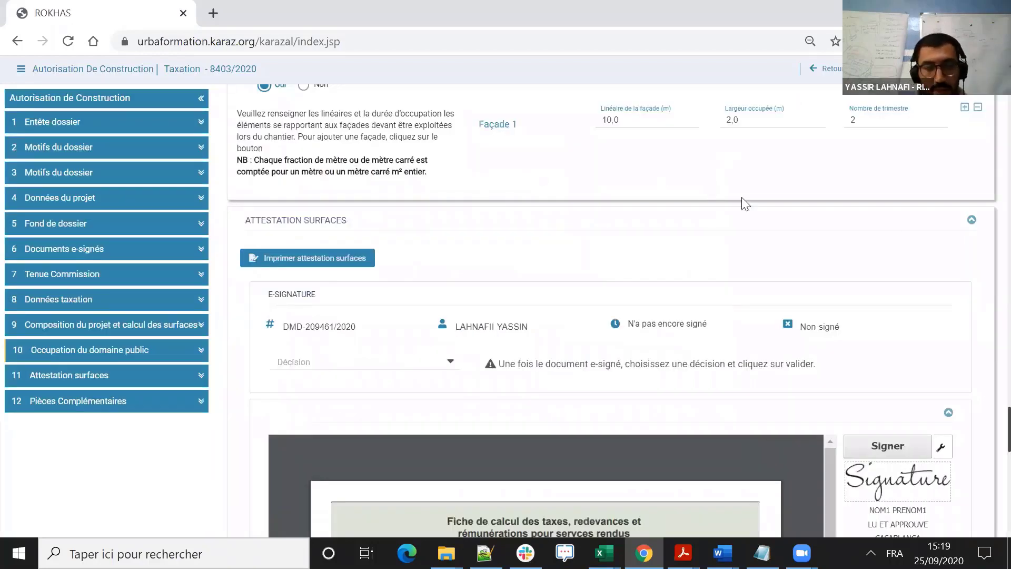
- Sign the surface attestation electronically, entering the smart card PIN code
scroll(921, 249, "down", 3)
scroll(895, 256, "down", 3)
scroll(895, 259, "up", 2)
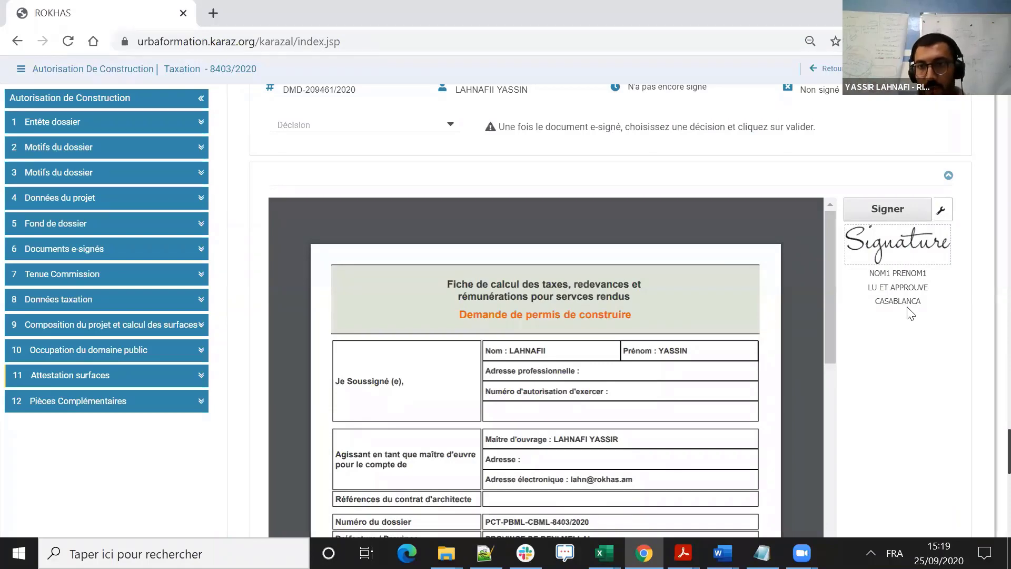
left_click(894, 210)
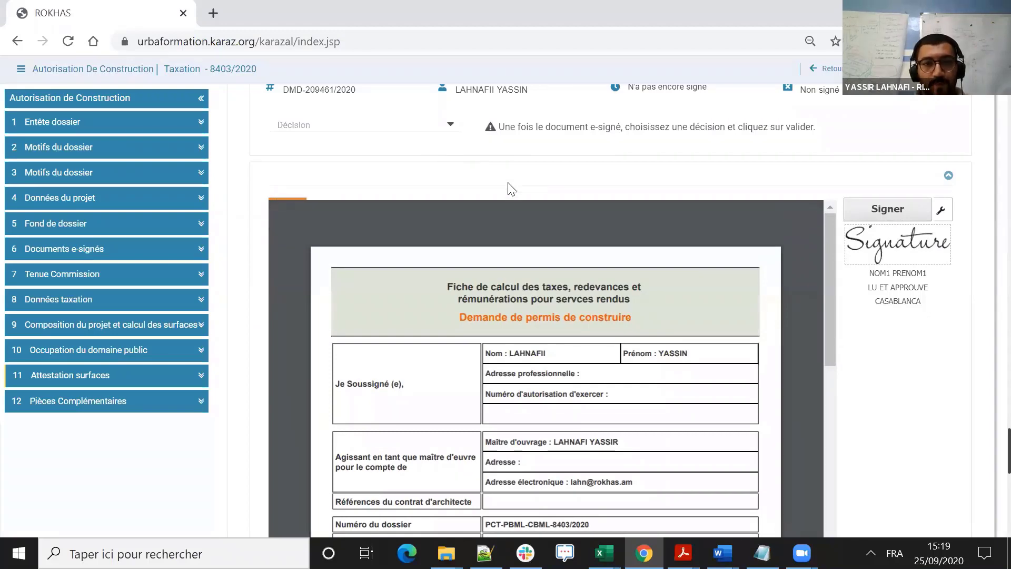
key("Caps_Lock")
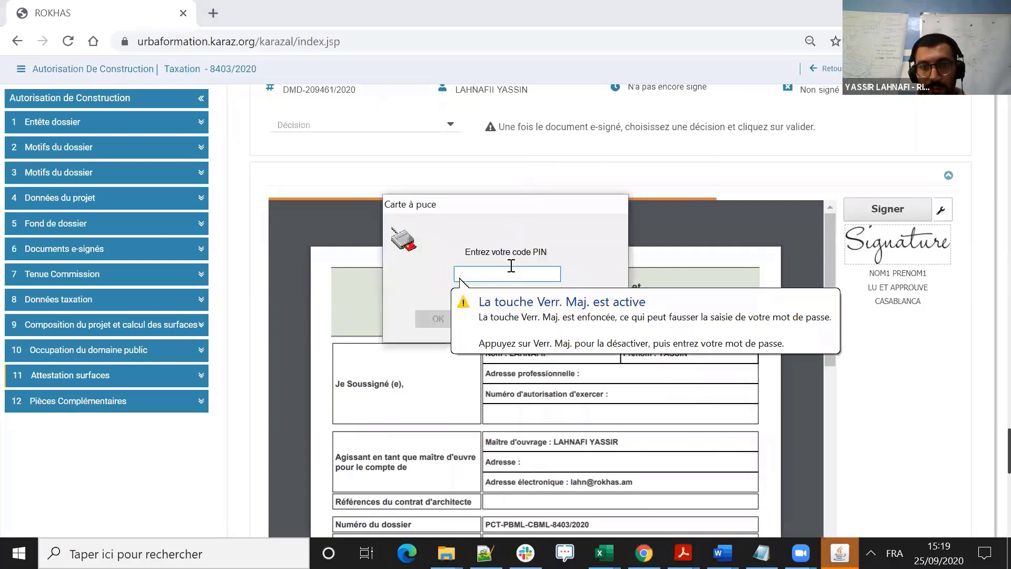
type("••••••")
left_click(437, 318)
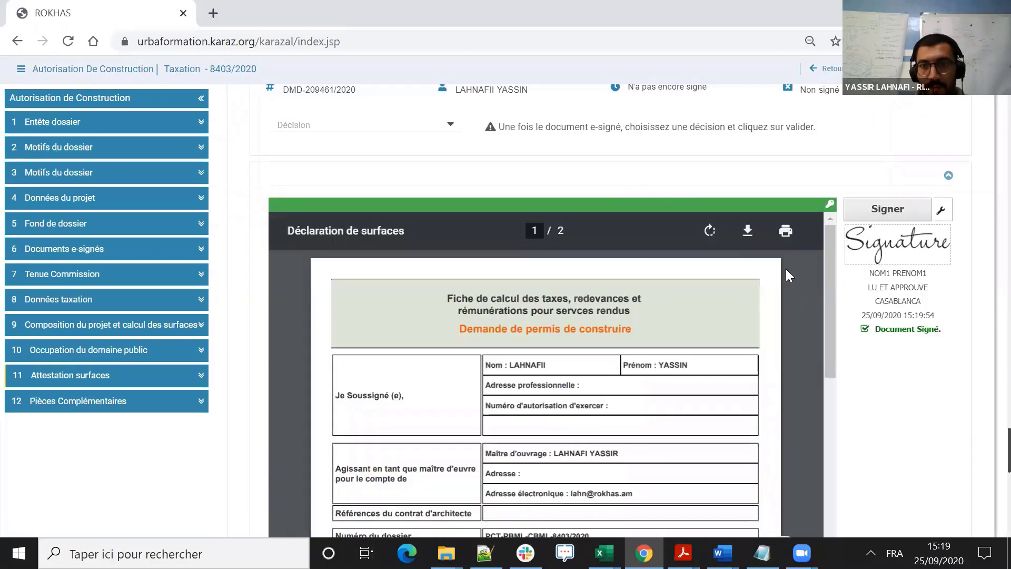
- Check the architect's signature on the last page of the declaration and submit the e-signature decision Valider
scroll(779, 292, "down", 2)
scroll(781, 290, "down", 10)
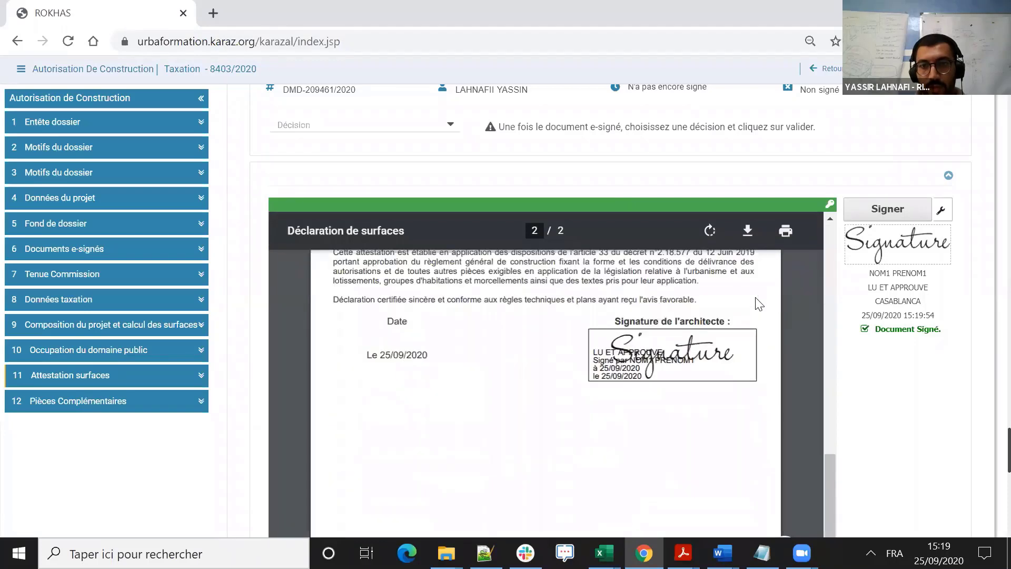
scroll(527, 184, "up", 2)
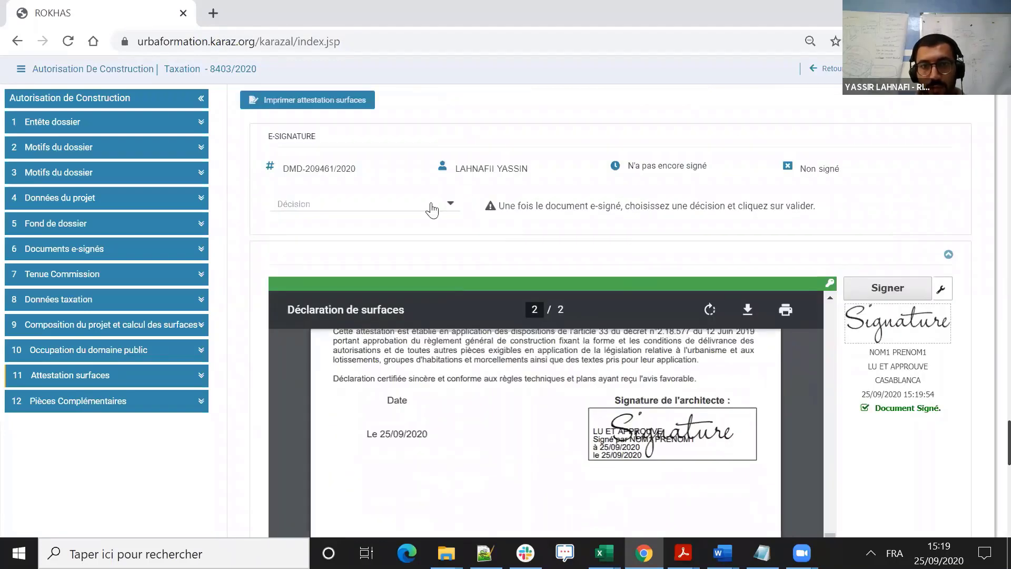
left_click(431, 206)
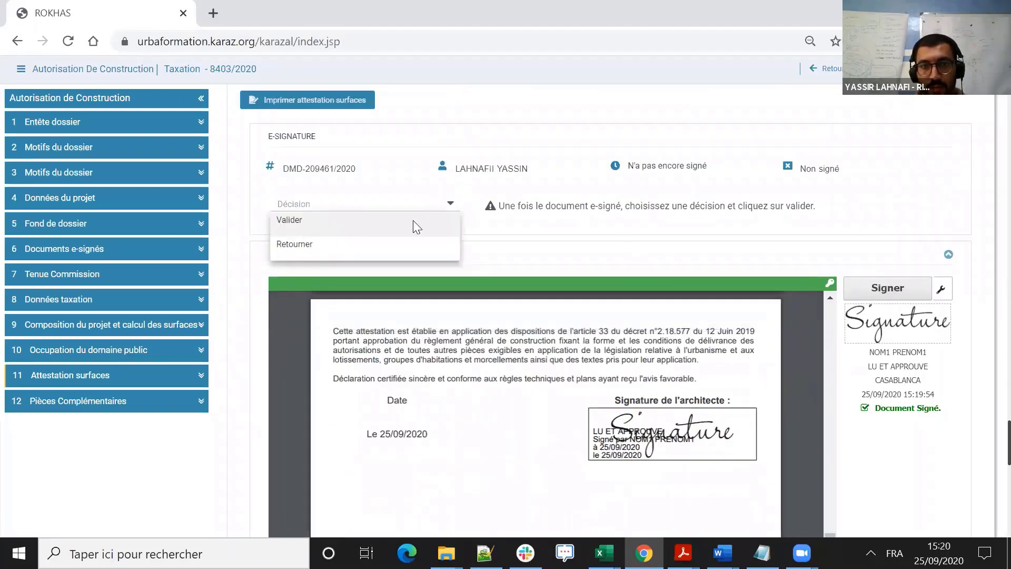
left_click(333, 227)
left_click(447, 237)
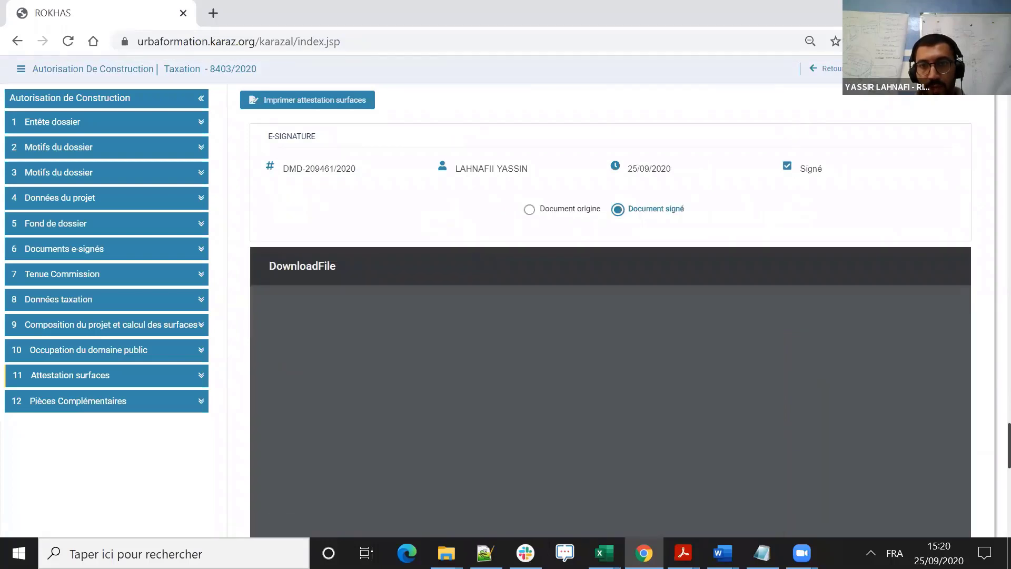
- Try to validate the taxation task, abandon the confirmation, and return to the Calcul surfaces task list
left_click_drag(919, 135, 927, 120)
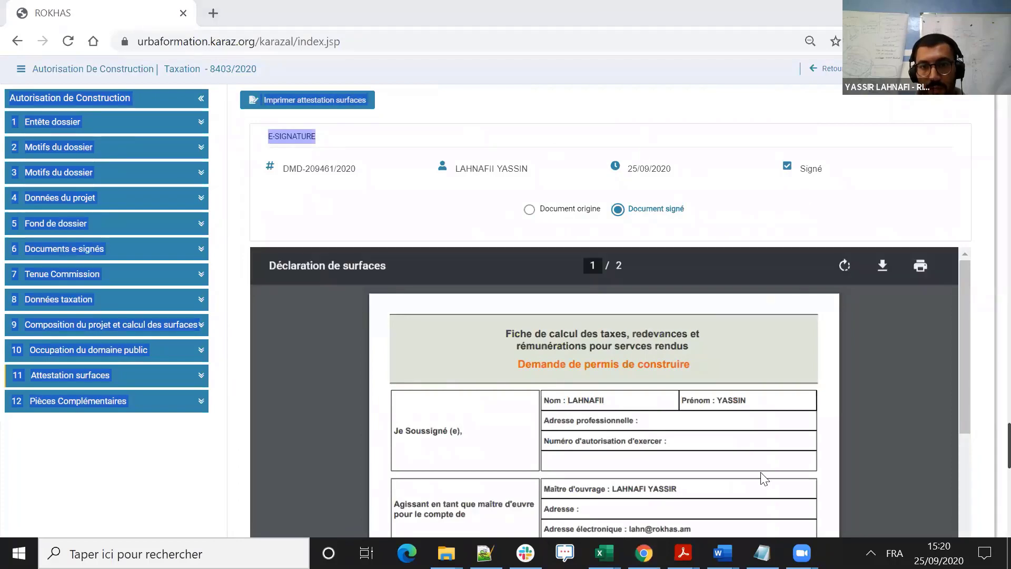
left_click(905, 117)
left_click(896, 68)
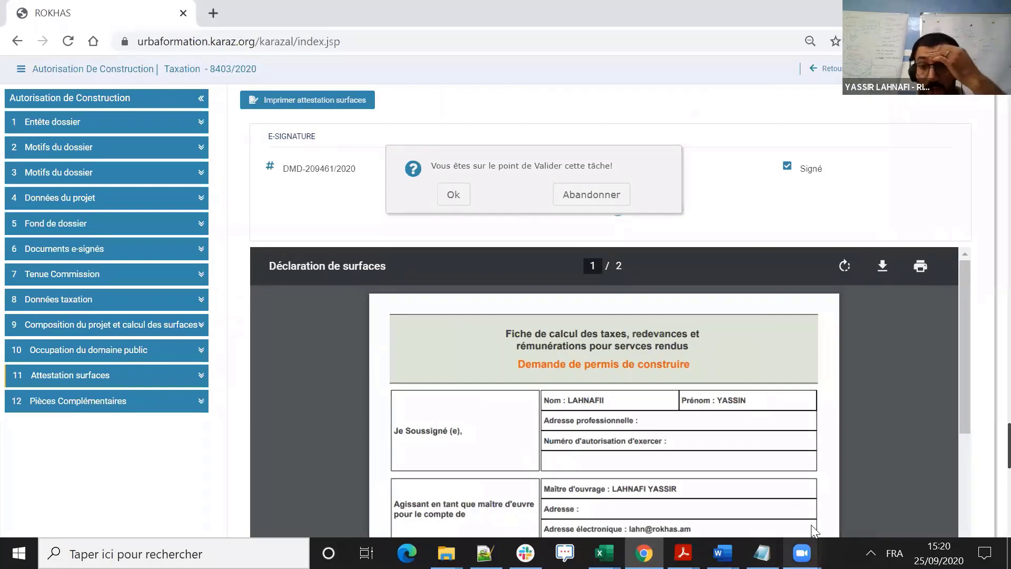
mouse_move(802, 553)
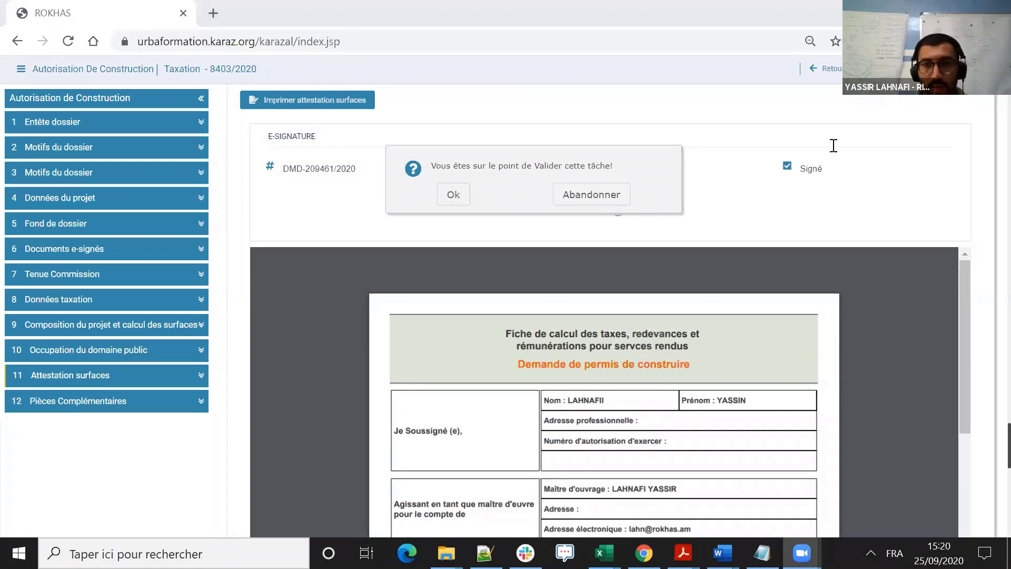
scroll(763, 158, "up", 10)
left_click(591, 194)
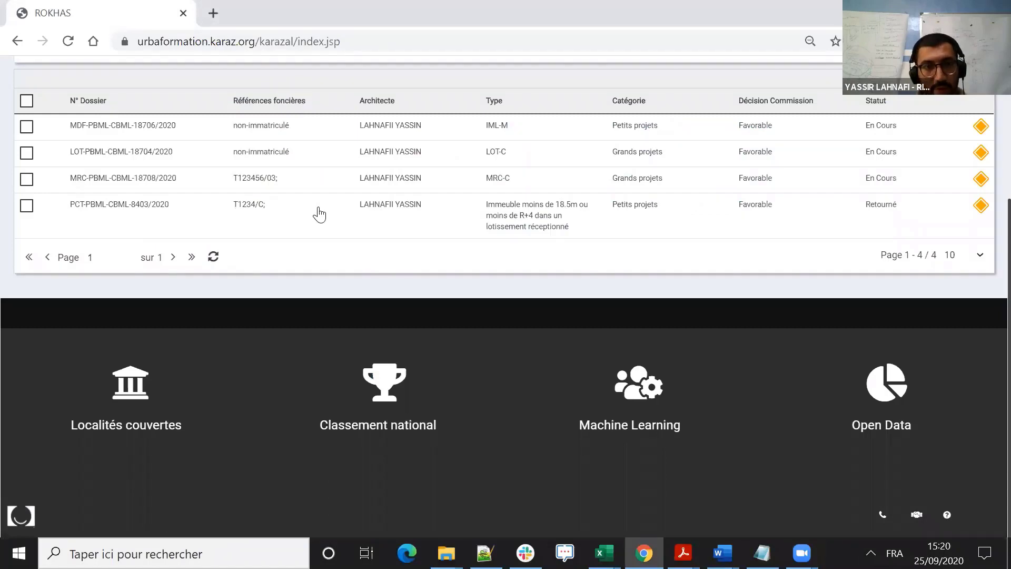
- Open the IML-M modification file from the task list and go to its project composition and surface calculation section
scroll(318, 208, "up", 4)
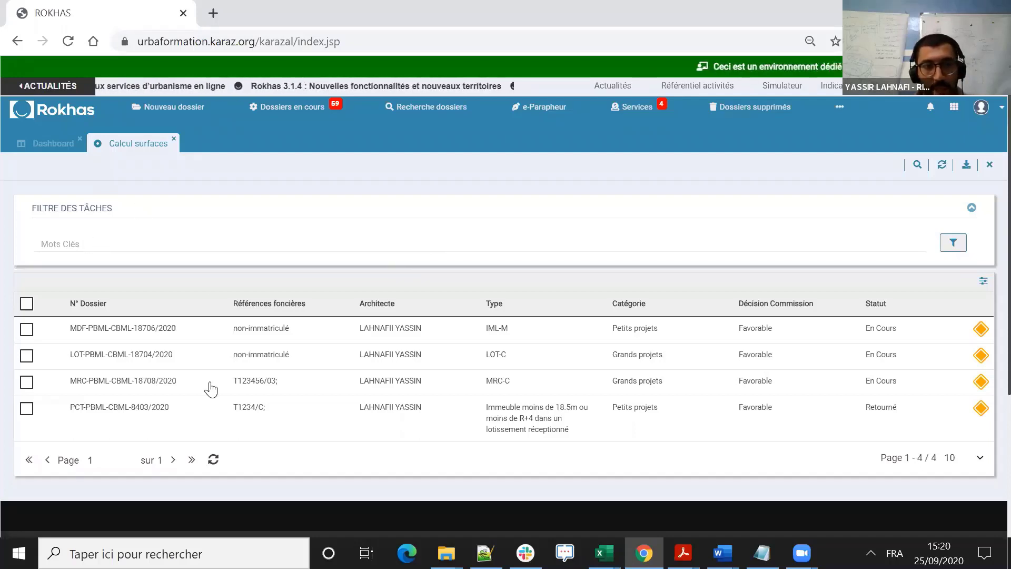
double_click(153, 335)
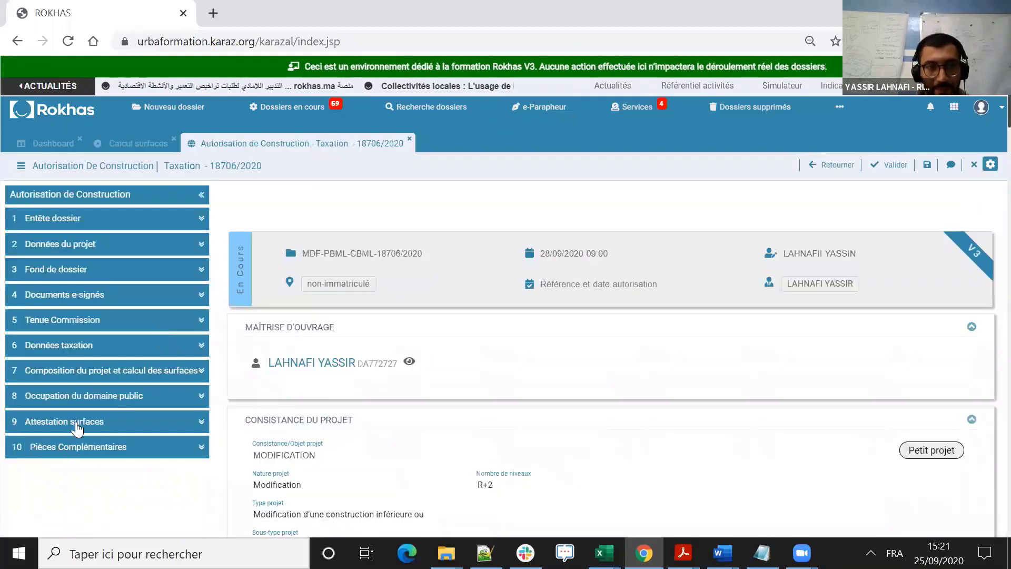
left_click(100, 371)
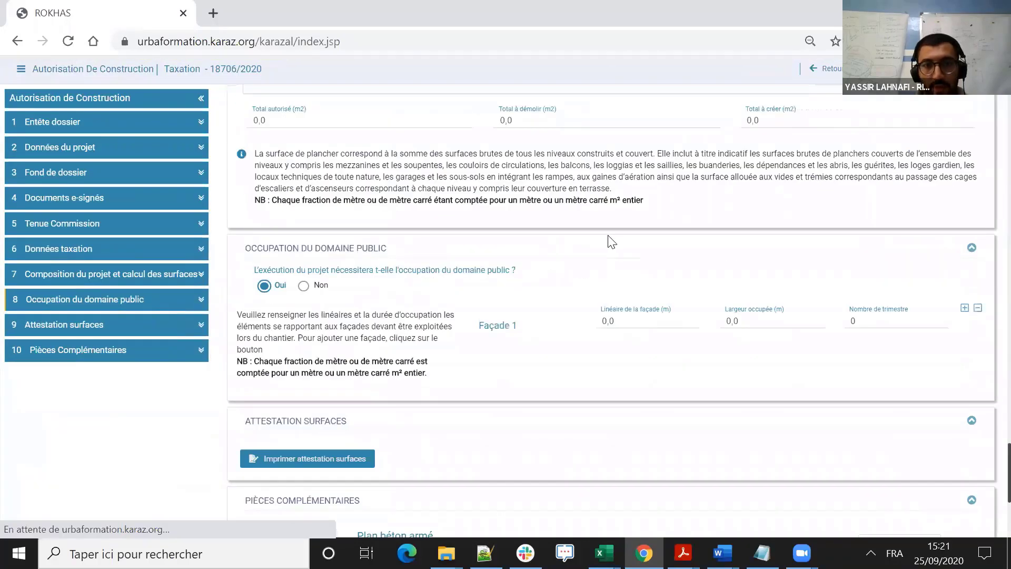
scroll(407, 234, "up", 3)
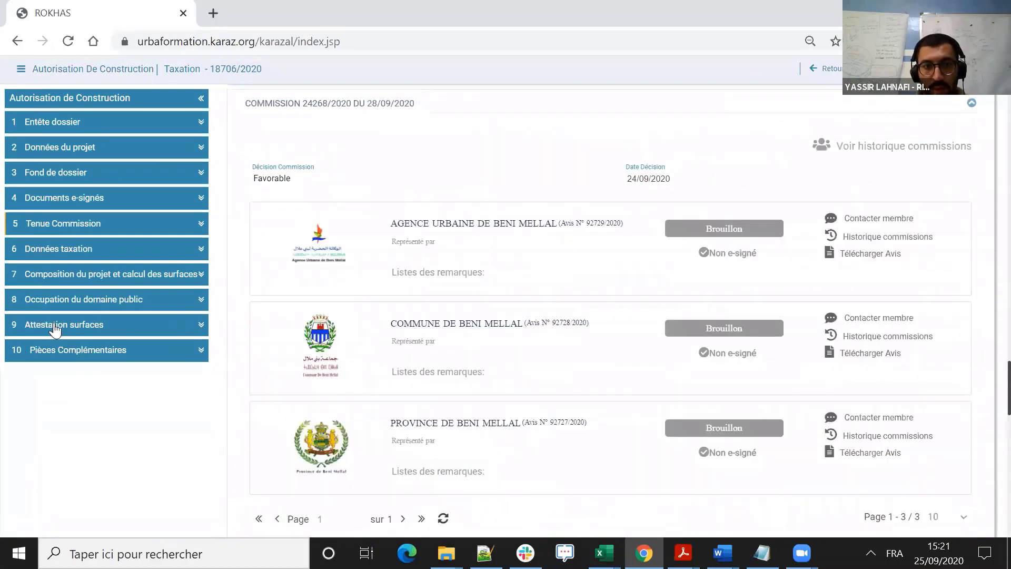
left_click(102, 323)
scroll(570, 222, "up", 3)
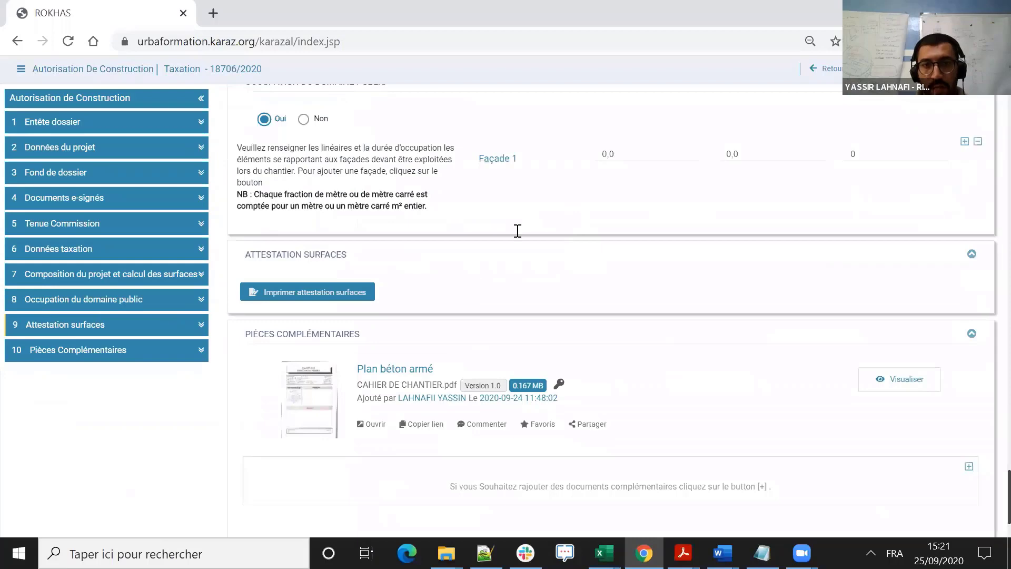
scroll(549, 227, "up", 6)
scroll(530, 225, "up", 2)
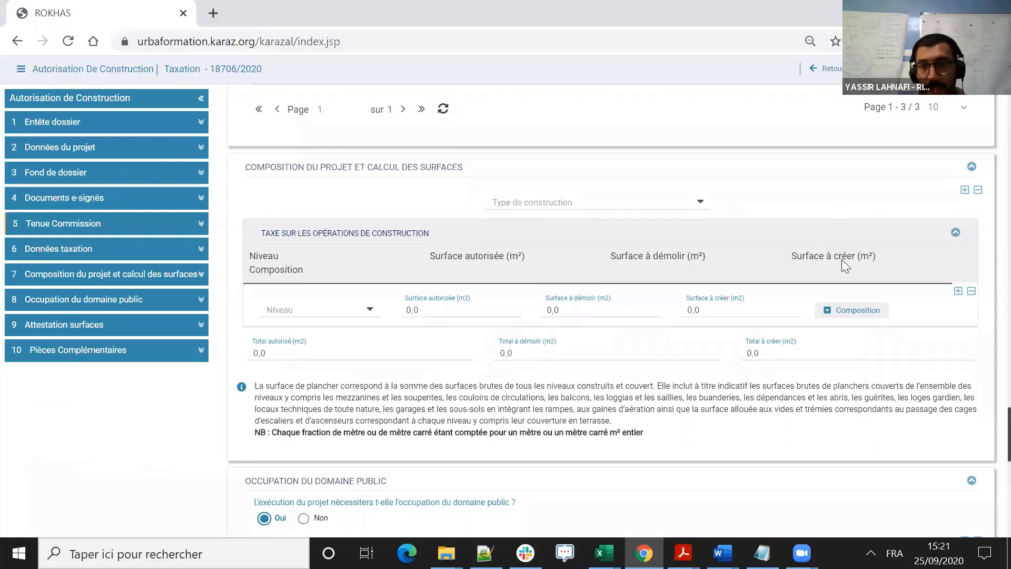
scroll(371, 227, "down", 2)
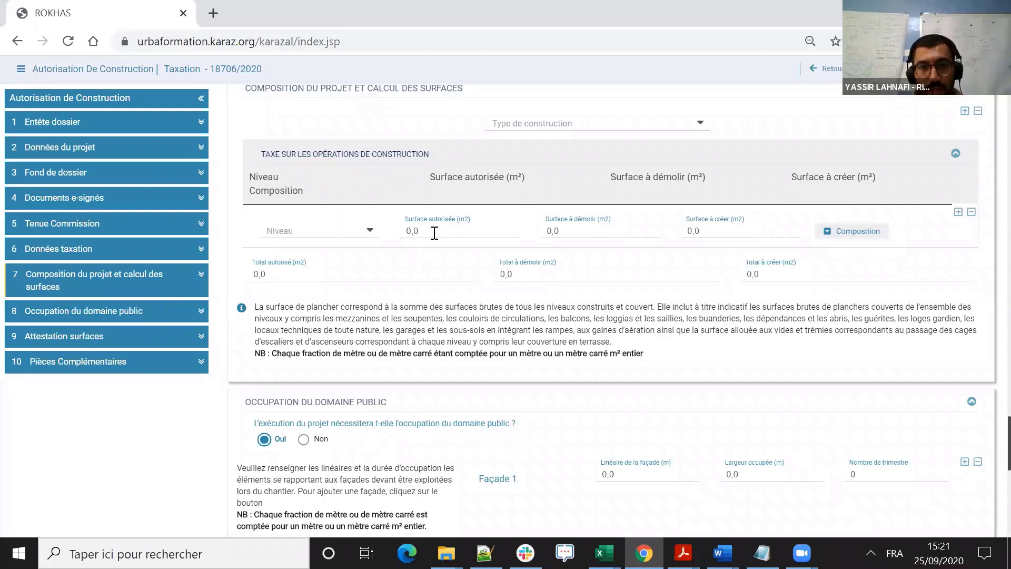
- Expand the level's composition and set its authorised floor surface to 1300 m² and authorised saillies surface to 20 m²
left_click(611, 230)
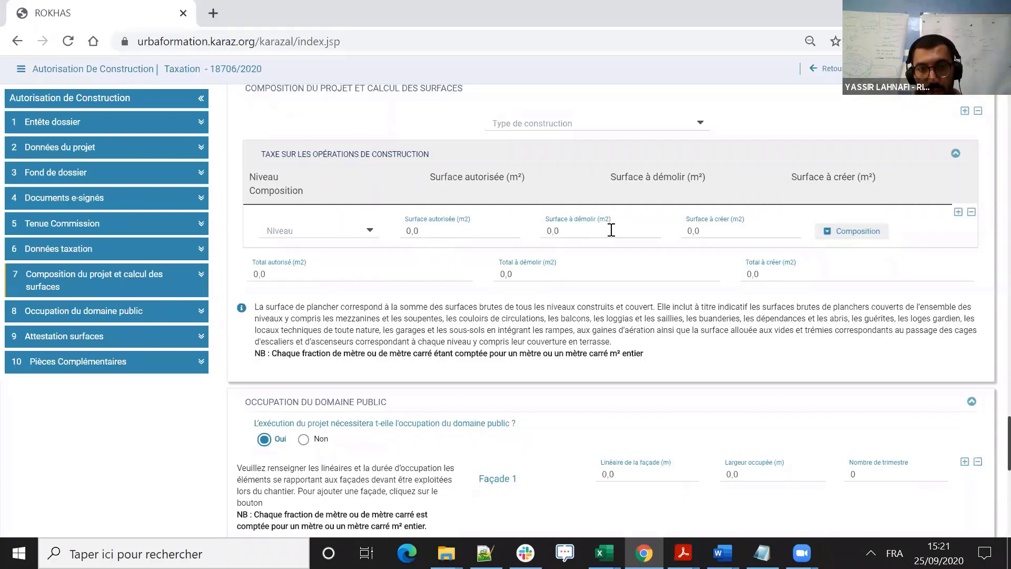
left_click(830, 238)
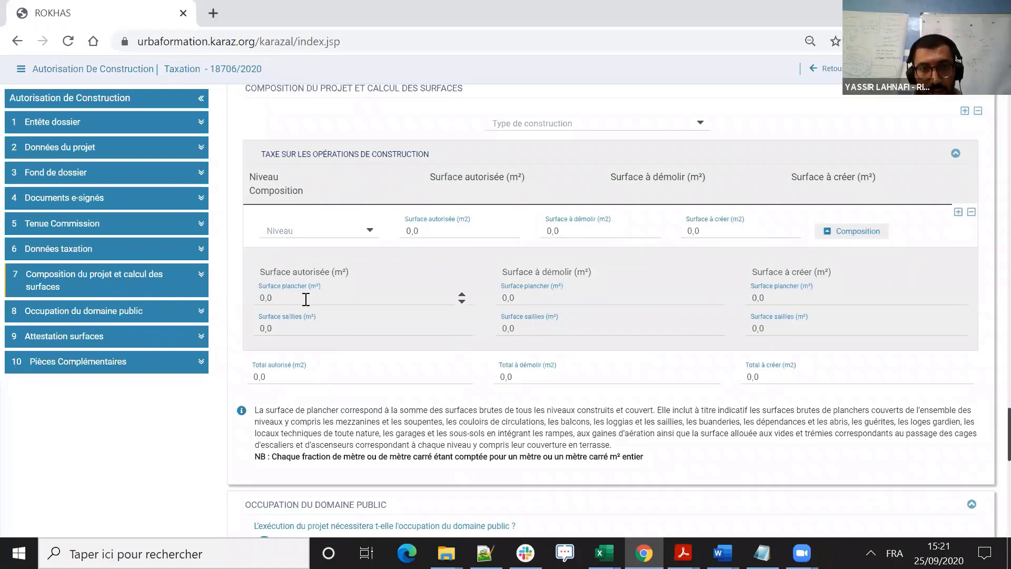
left_click_drag(287, 298, 244, 289)
type("1300")
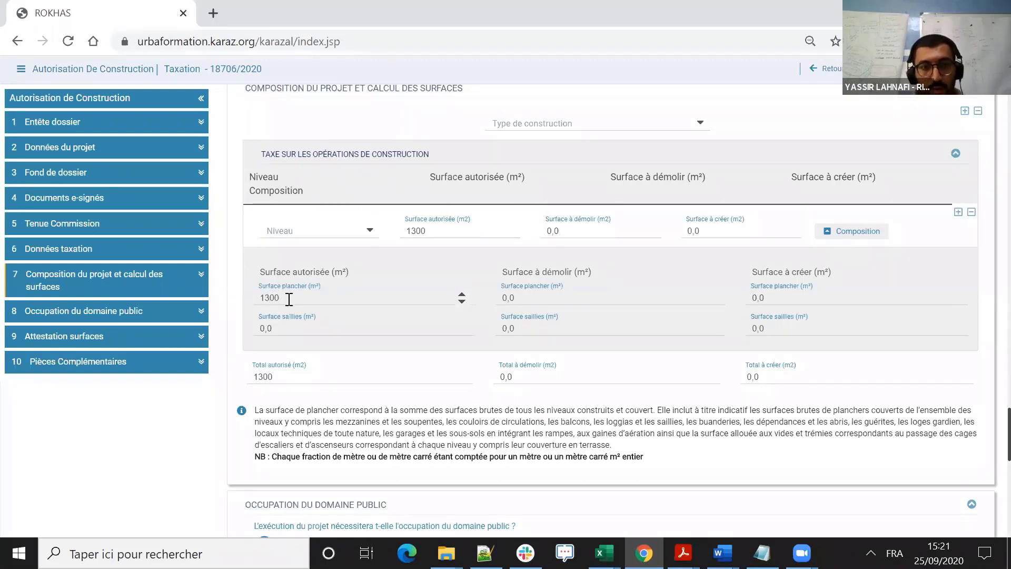
left_click_drag(285, 322, 241, 317)
type("20")
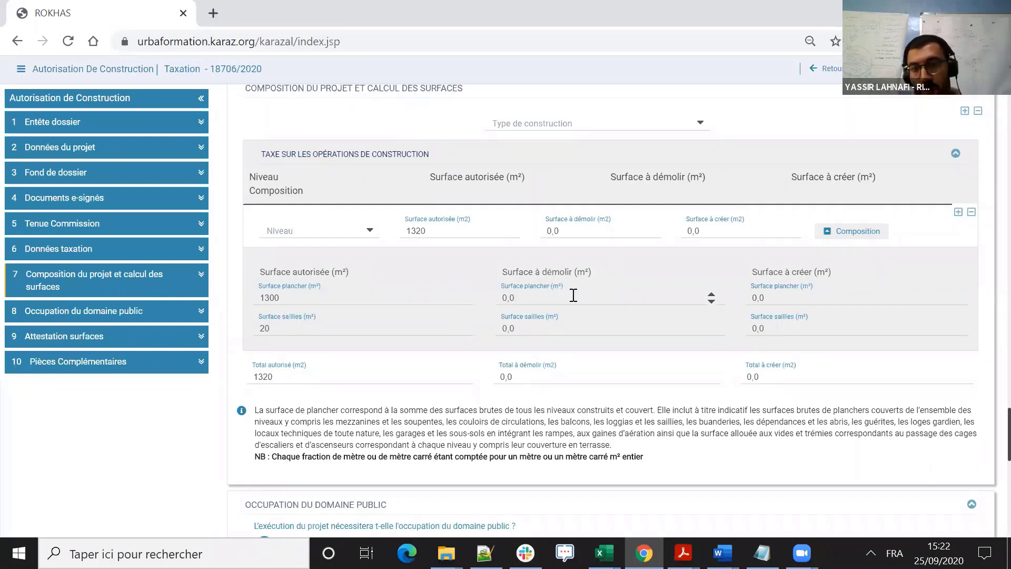
- Set the level's surface to create to 30 m² of floor and 10 m² of saillies
left_click(554, 291)
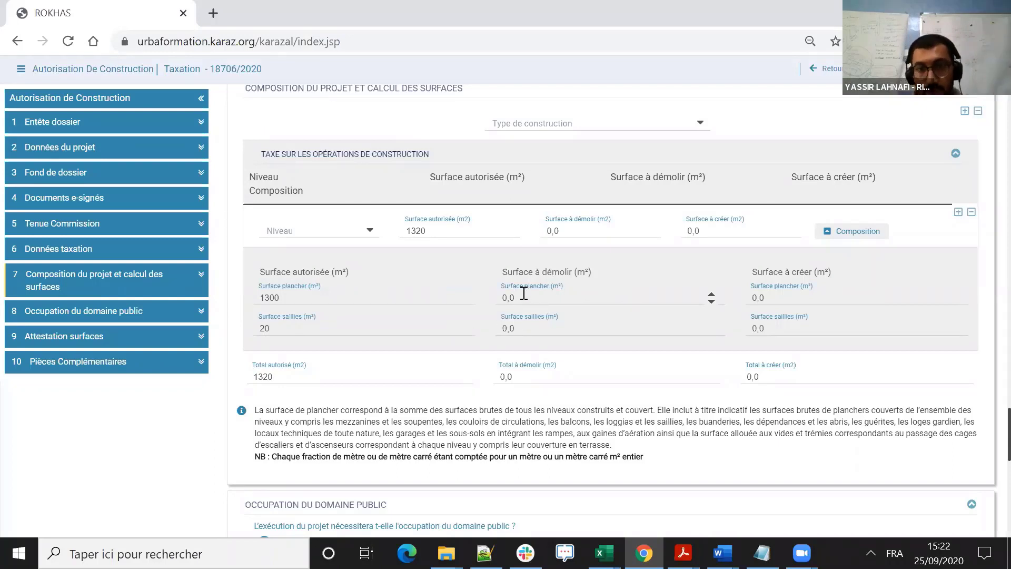
left_click(781, 298)
type("30")
left_click(749, 331)
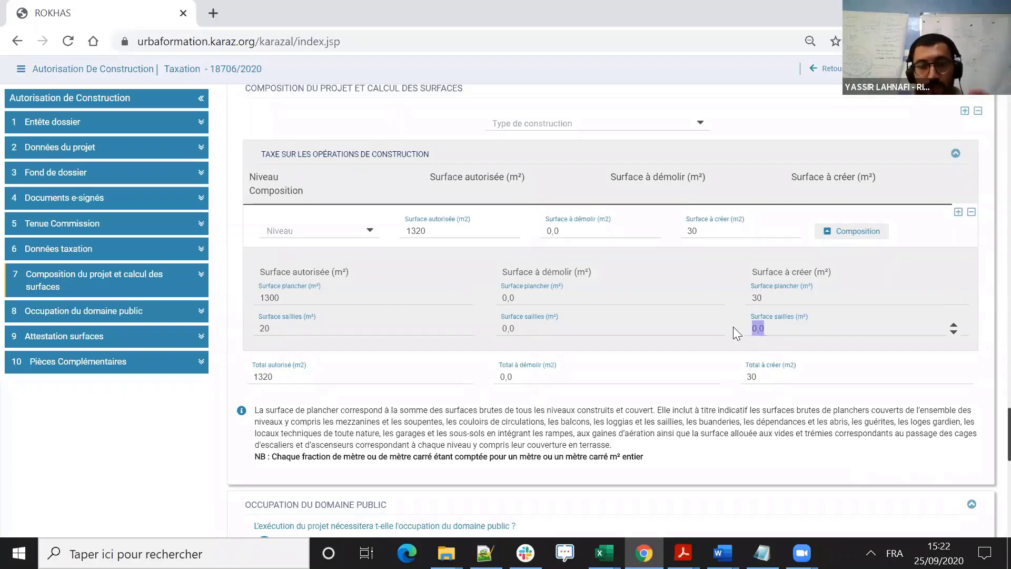
type("4")
key("BackSpace")
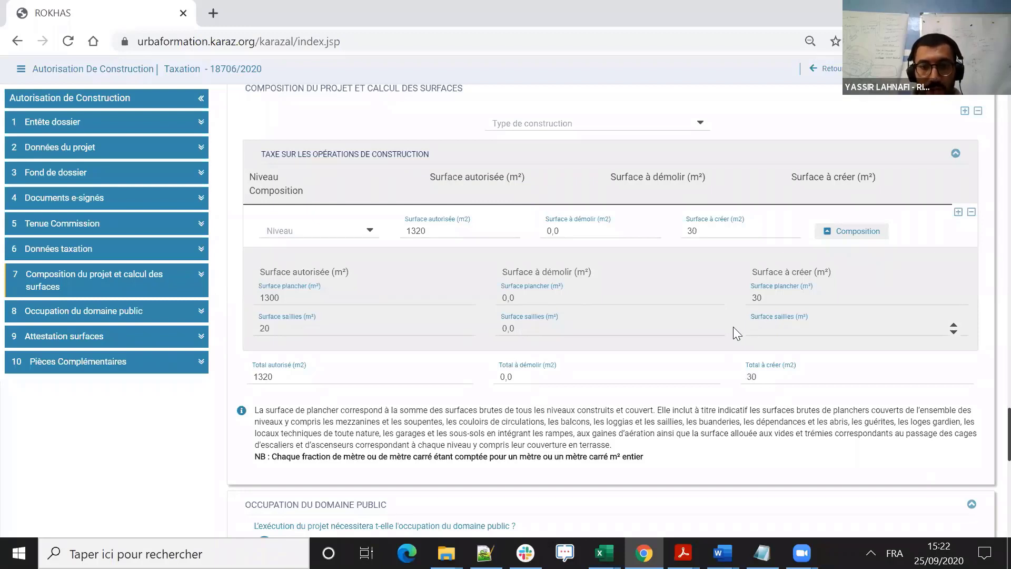
type("10")
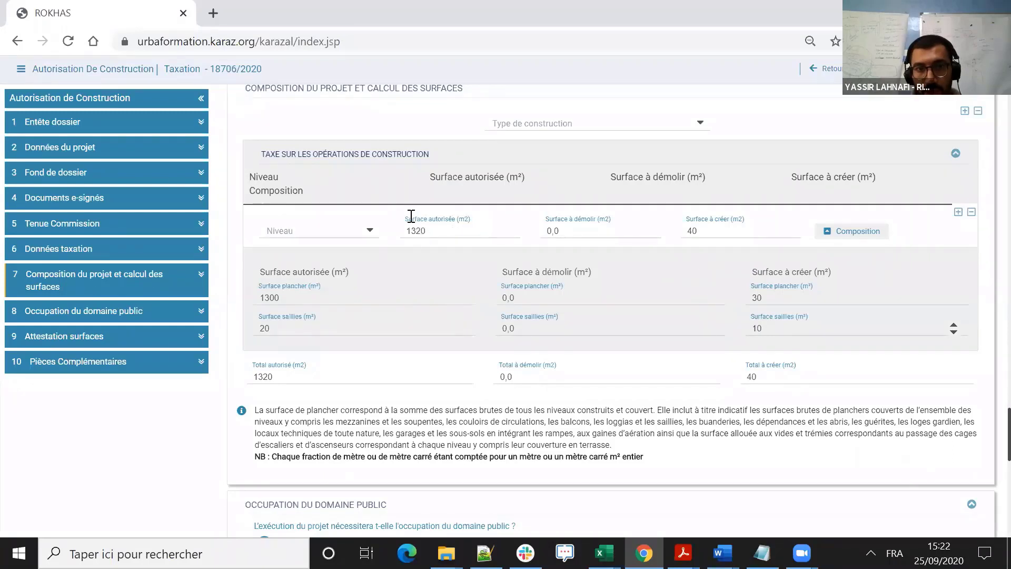
- Collapse the composition details and set the row's level to R+1
left_click_drag(435, 231, 406, 229)
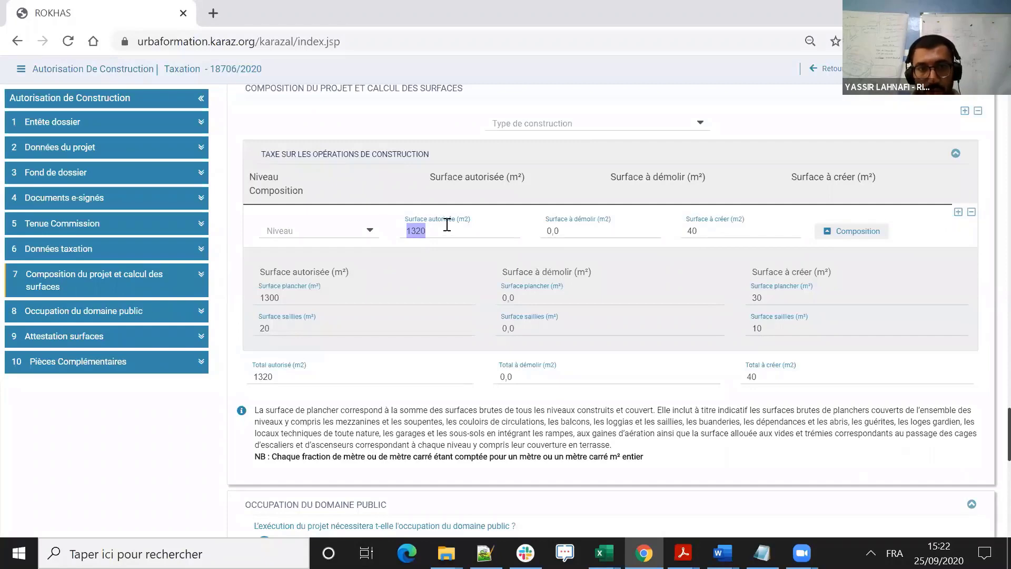
left_click(853, 236)
left_click(370, 235)
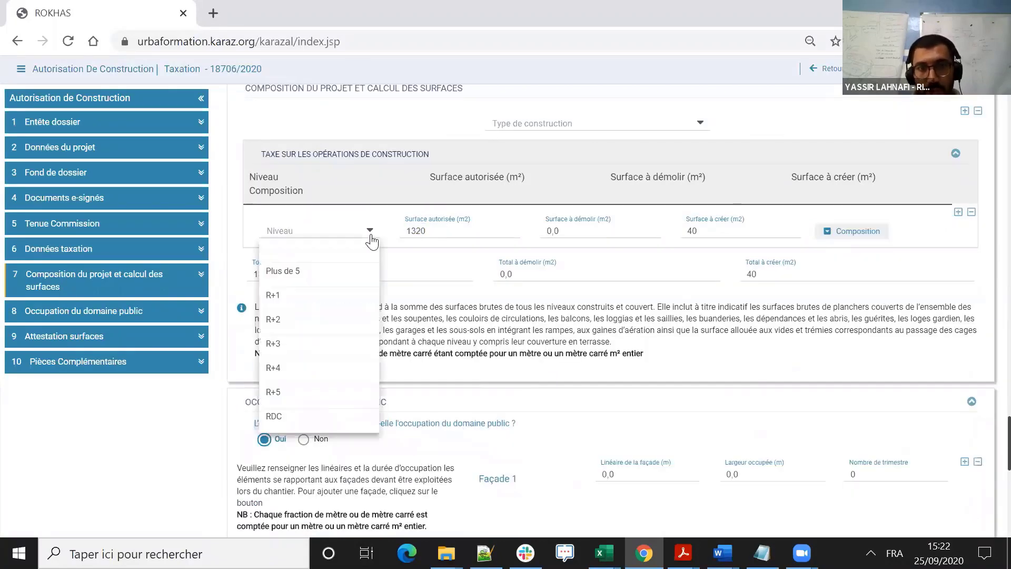
left_click(332, 289)
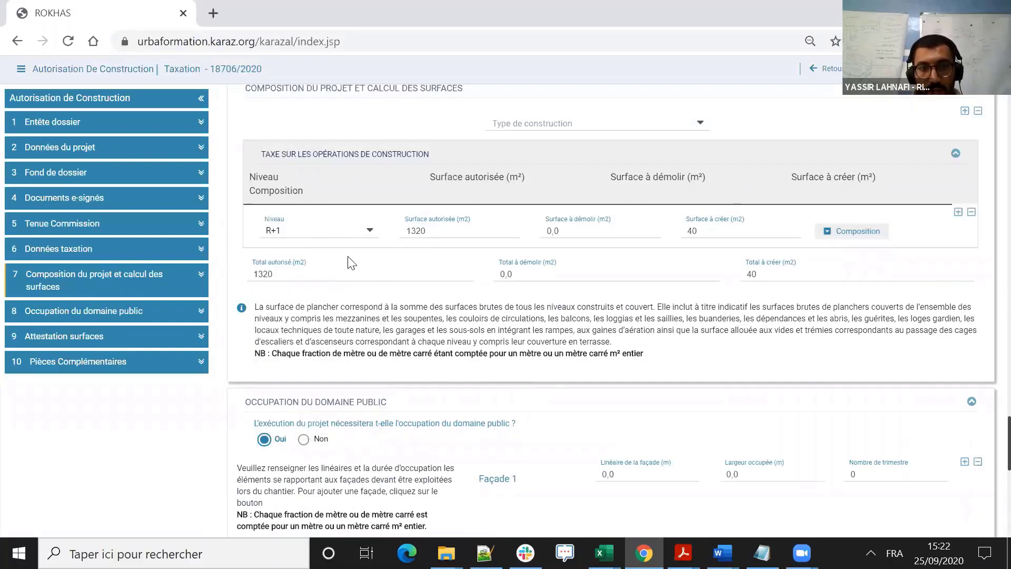
left_click(957, 213)
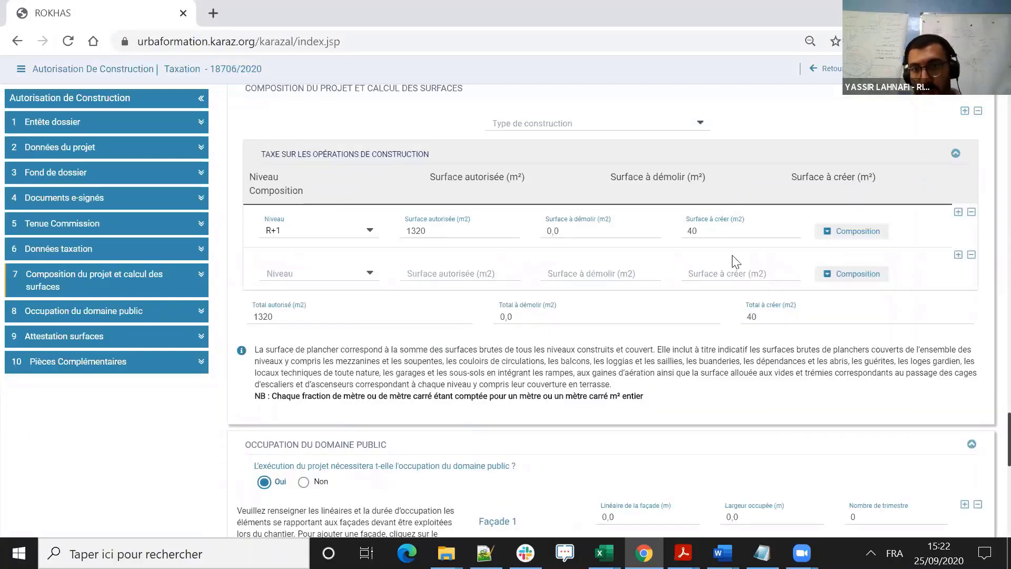
left_click(972, 256)
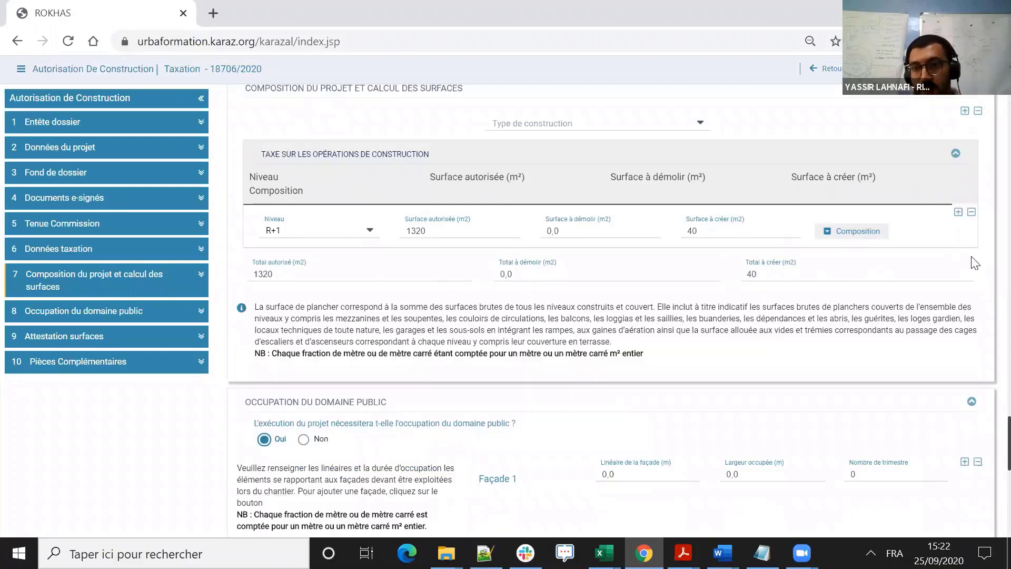
left_click(958, 213)
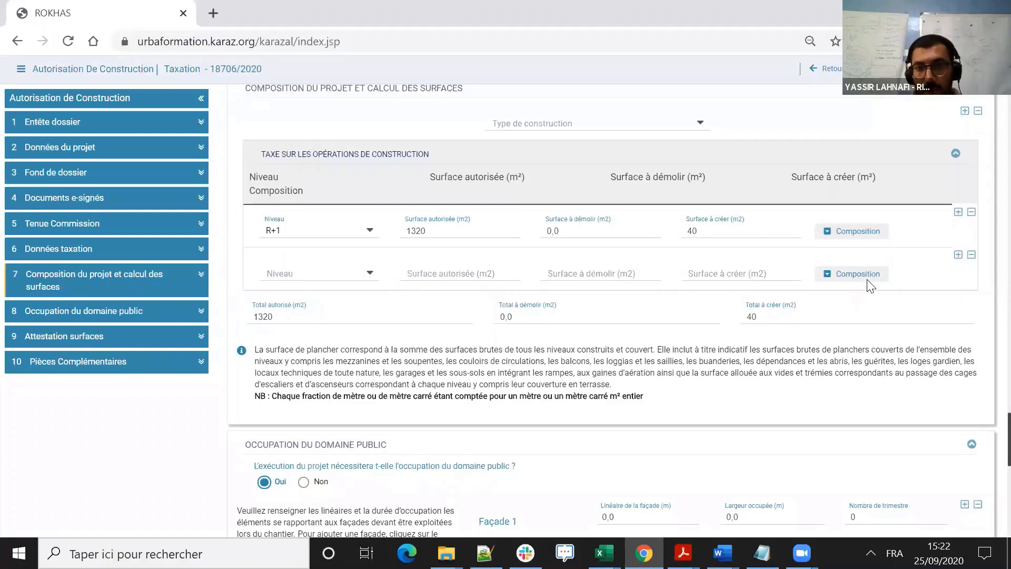
left_click(849, 275)
left_click(325, 340)
left_click(325, 368)
key("Tab")
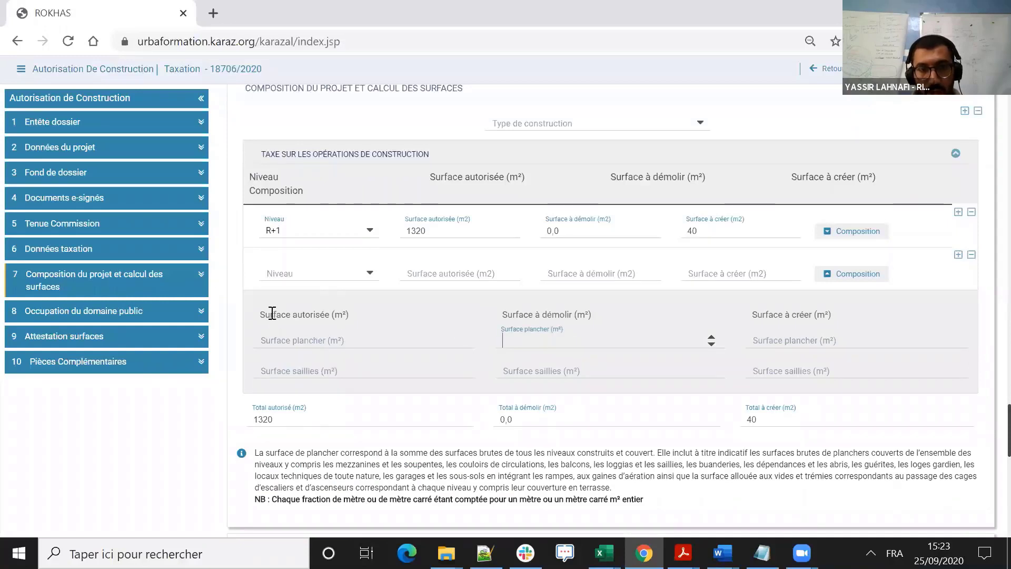
left_click_drag(267, 315, 507, 315)
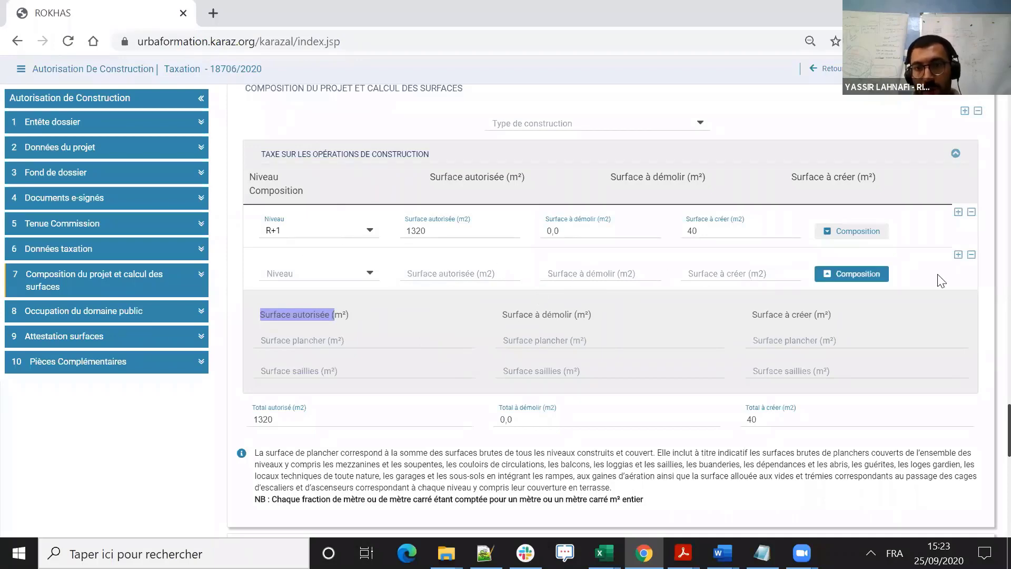
left_click(971, 256)
left_click(971, 255)
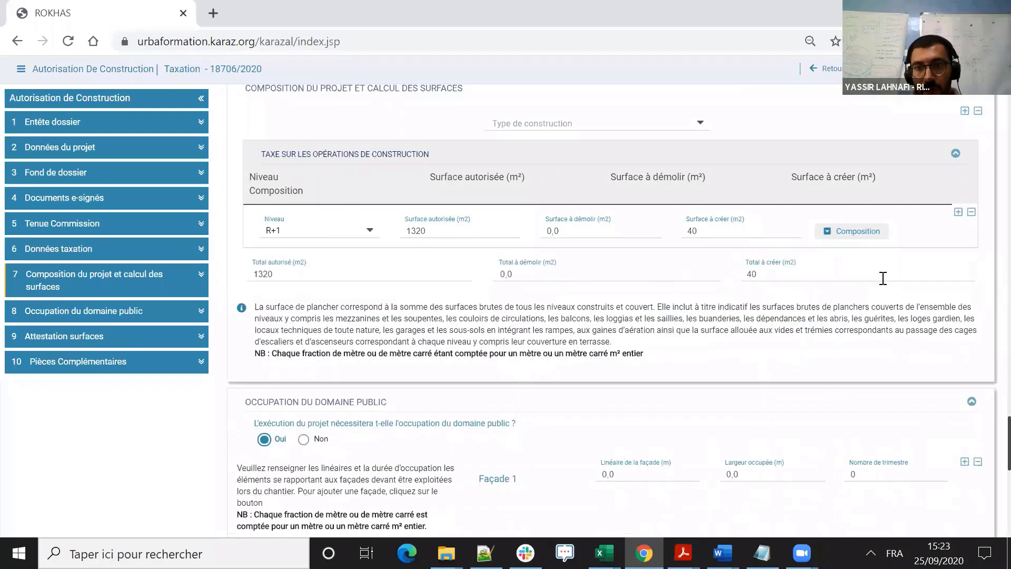
- Add a second façade to the public domain occupation and set Façade 1 to 13 m long, 2 m occupied width and 2 quarters
scroll(764, 295, "down", 1)
scroll(691, 300, "down", 3)
scroll(658, 258, "up", 2)
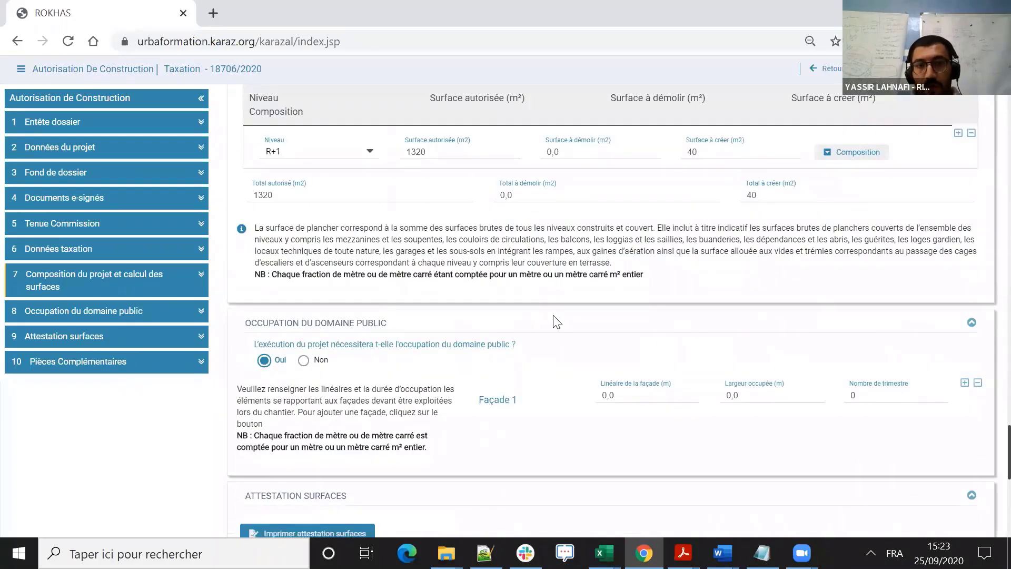
scroll(495, 332, "down", 1)
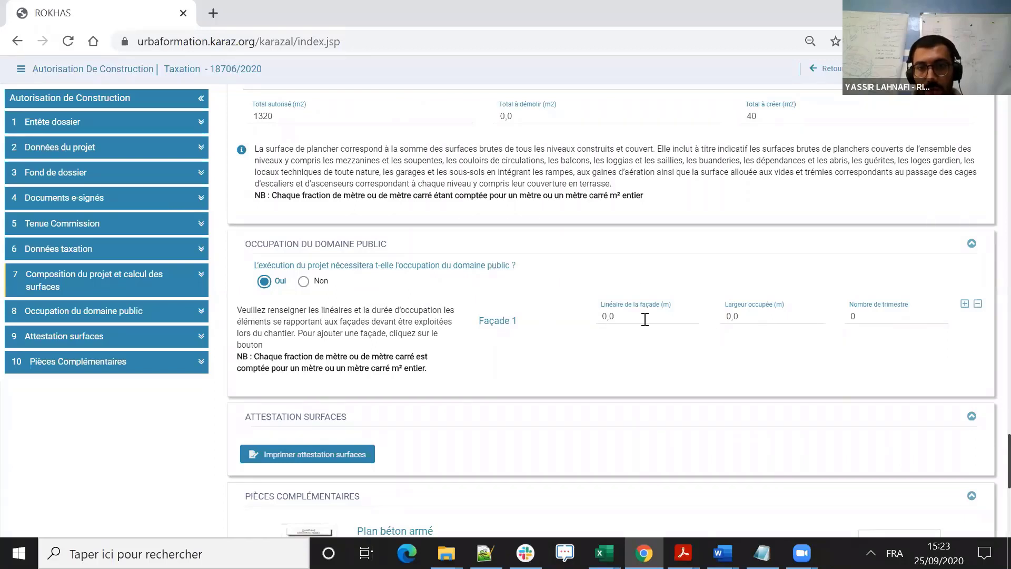
left_click(965, 303)
left_click(642, 311)
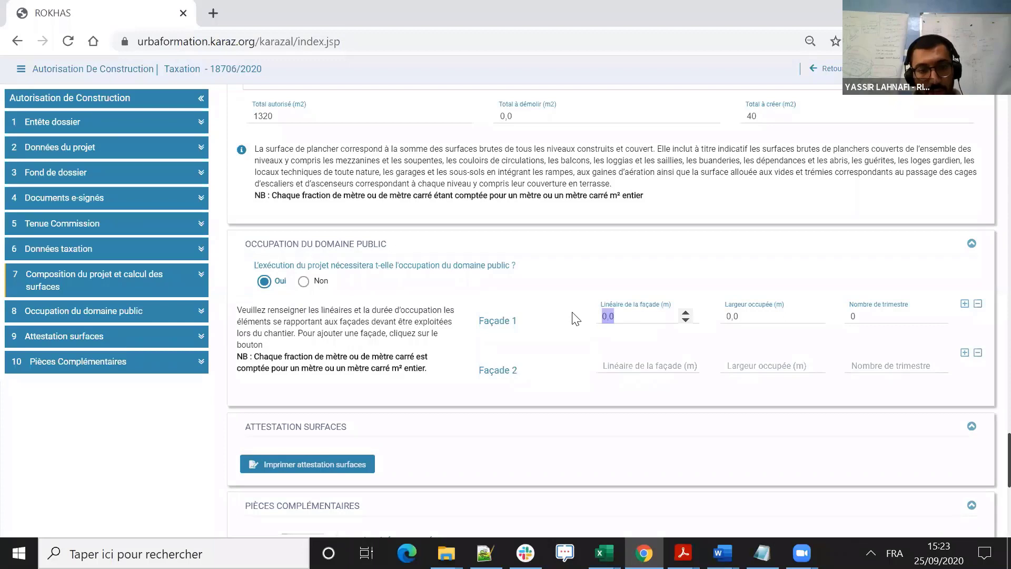
key("Caps_Lock")
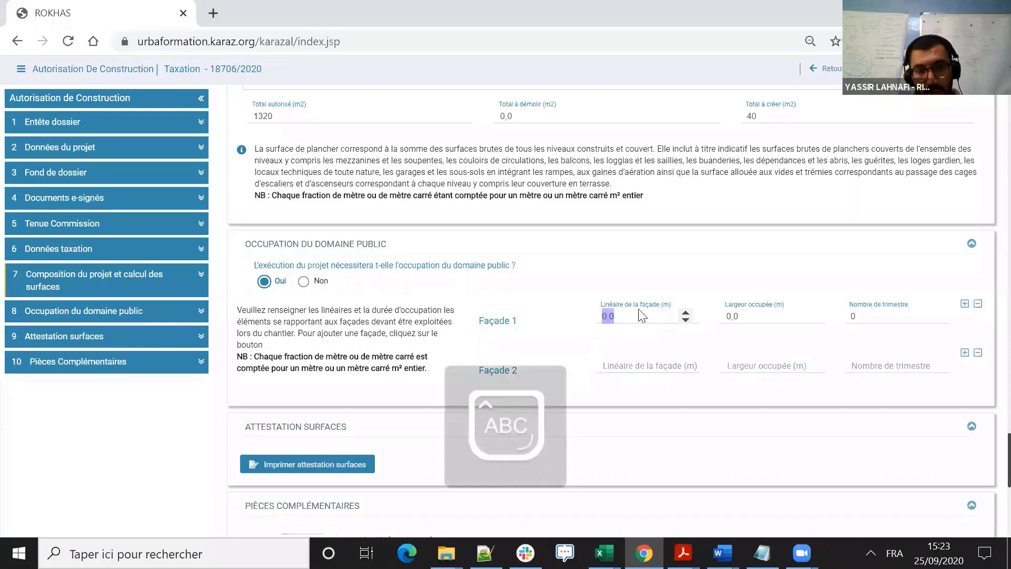
type("13")
left_click(752, 315)
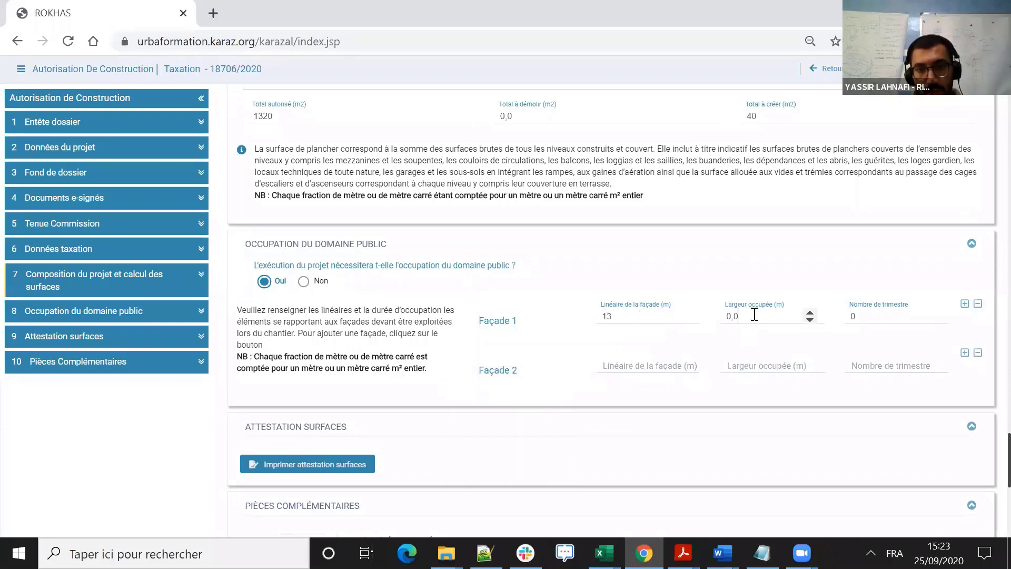
type("2")
left_click(901, 312)
type("2")
- Set Façade 2 to 12 m long, 2 m occupied width and 2 quarters
left_click(639, 366)
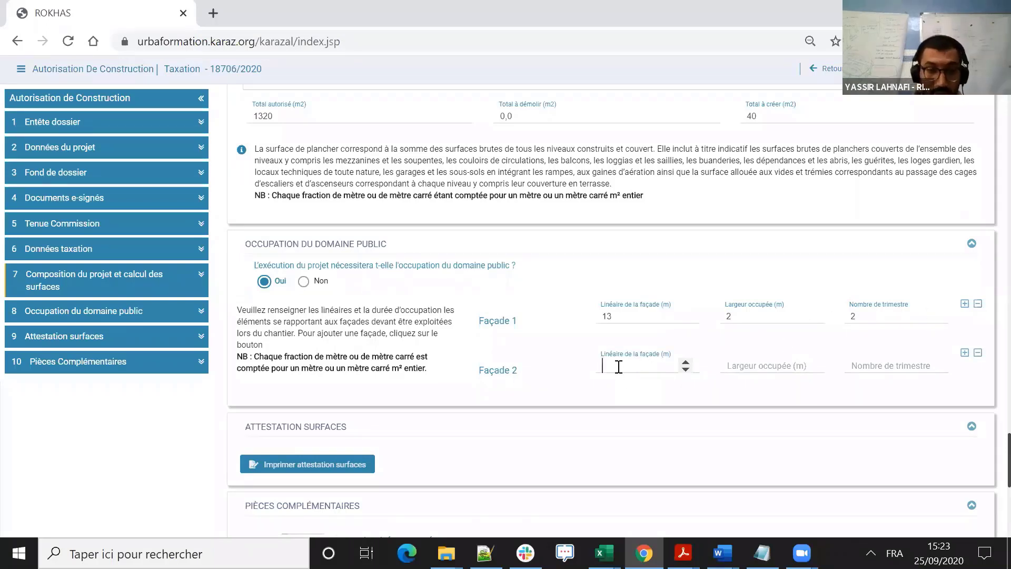
type("12")
left_click(761, 371)
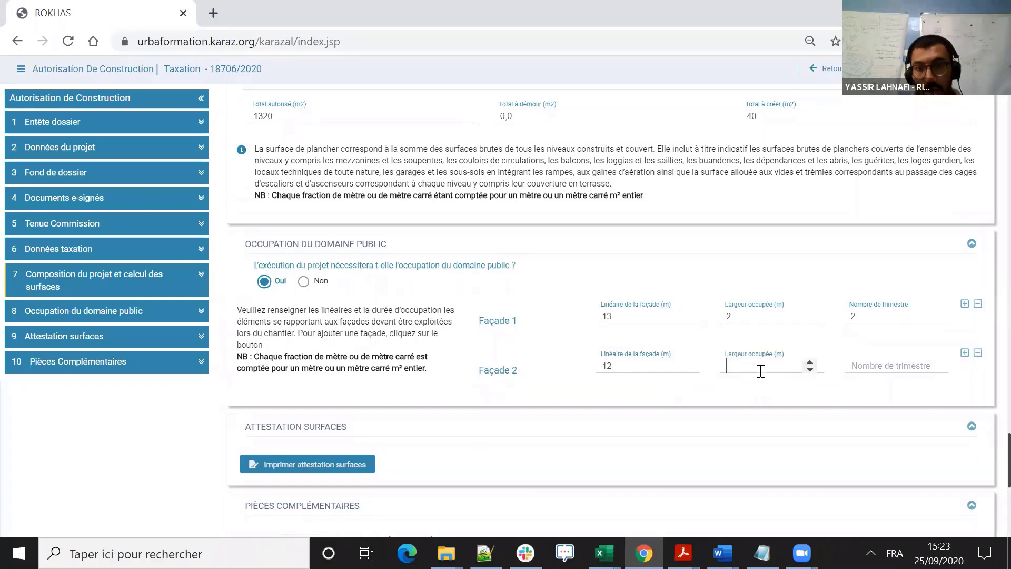
left_click(860, 373)
type("2")
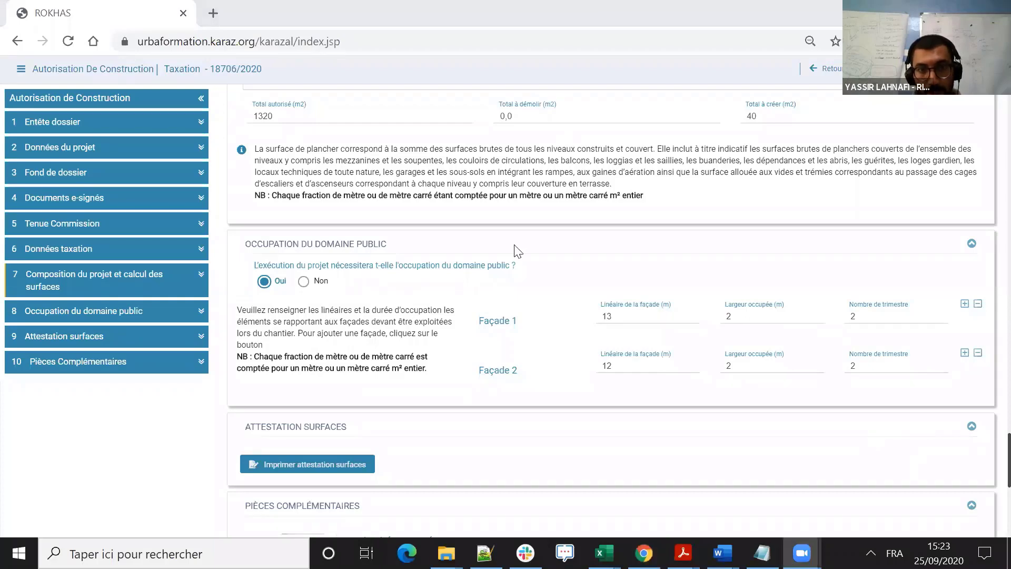
- Generate the surface attestation document for the modification file
scroll(850, 350, "down", 1)
scroll(395, 337, "down", 1)
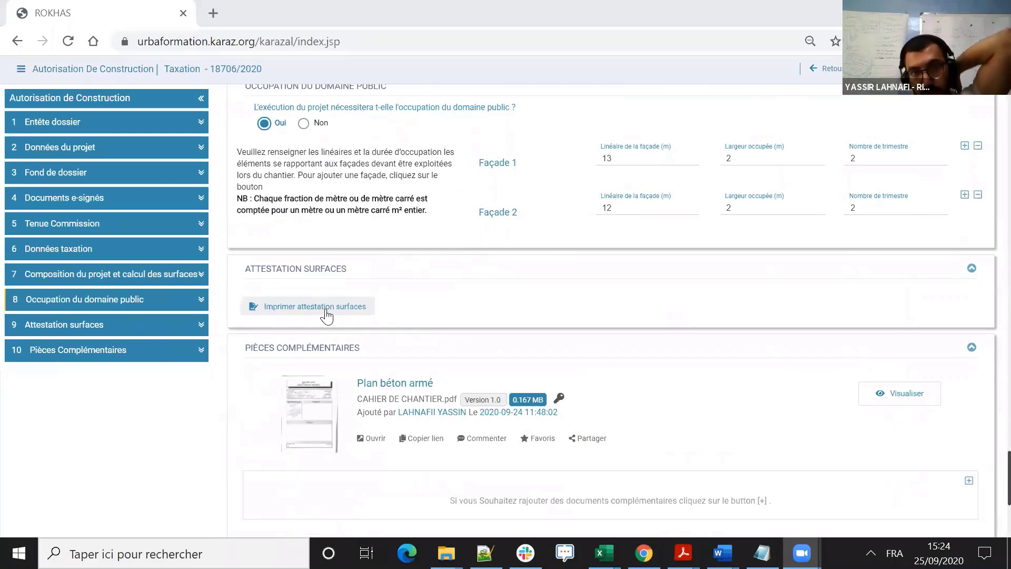
left_click(326, 315)
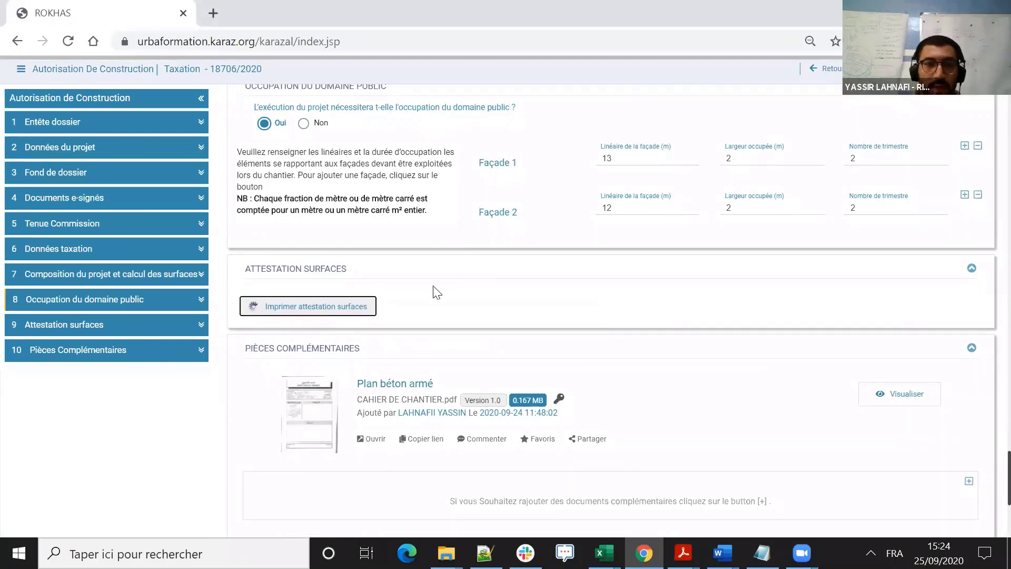
scroll(515, 302, "up", 4)
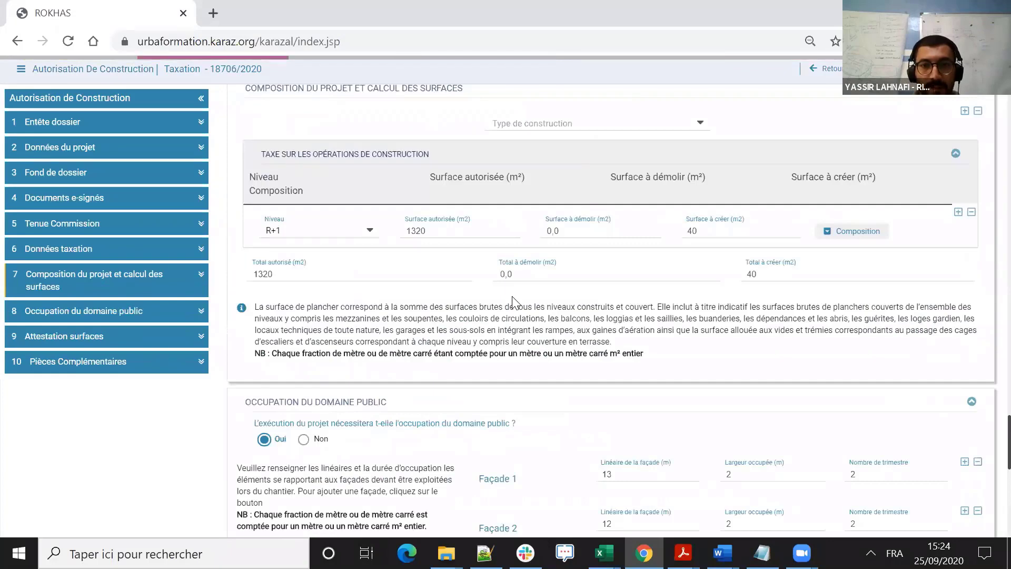
scroll(513, 302, "down", 2)
scroll(515, 302, "down", 3)
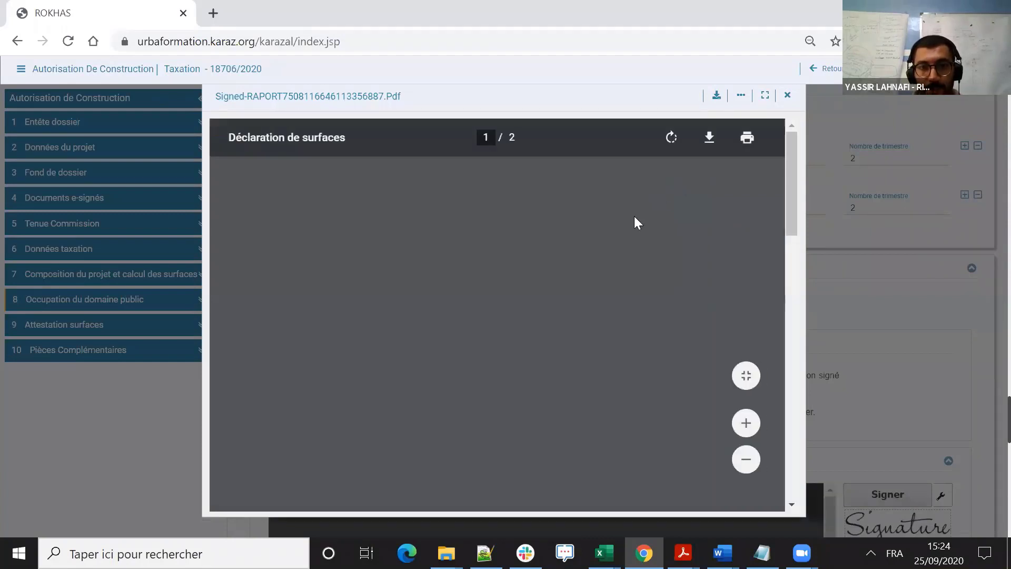
- Review the tax elements and façade table in the generated surface declaration, and close the preview
scroll(616, 228, "down", 6)
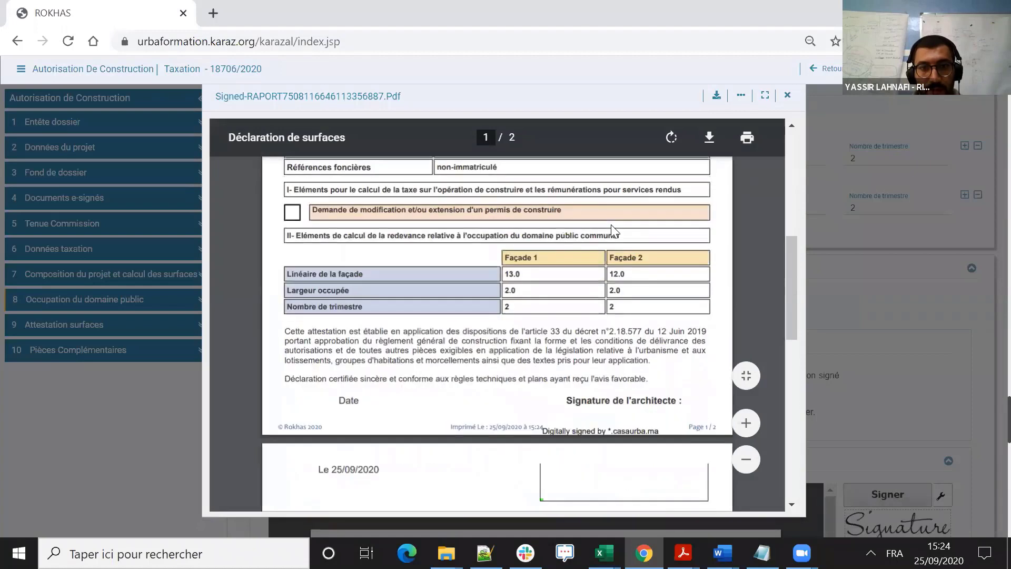
scroll(616, 237, "down", 3)
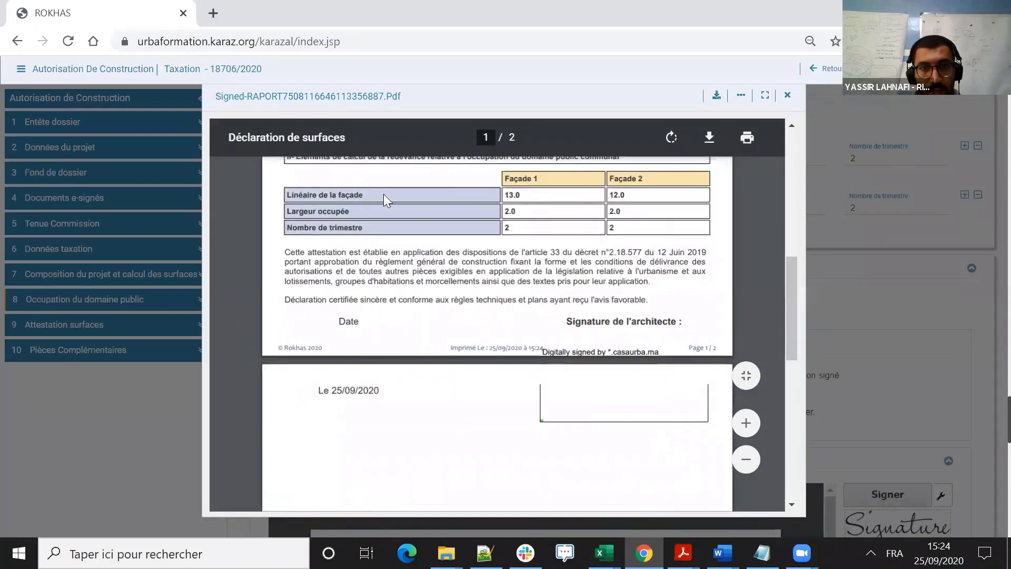
scroll(404, 208, "up", 2)
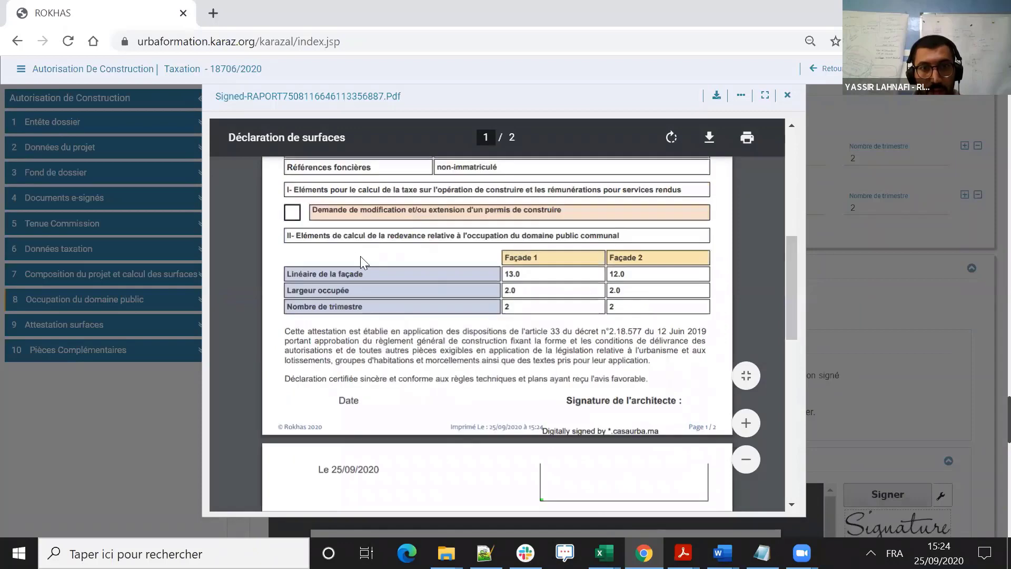
scroll(360, 256, "down", 2)
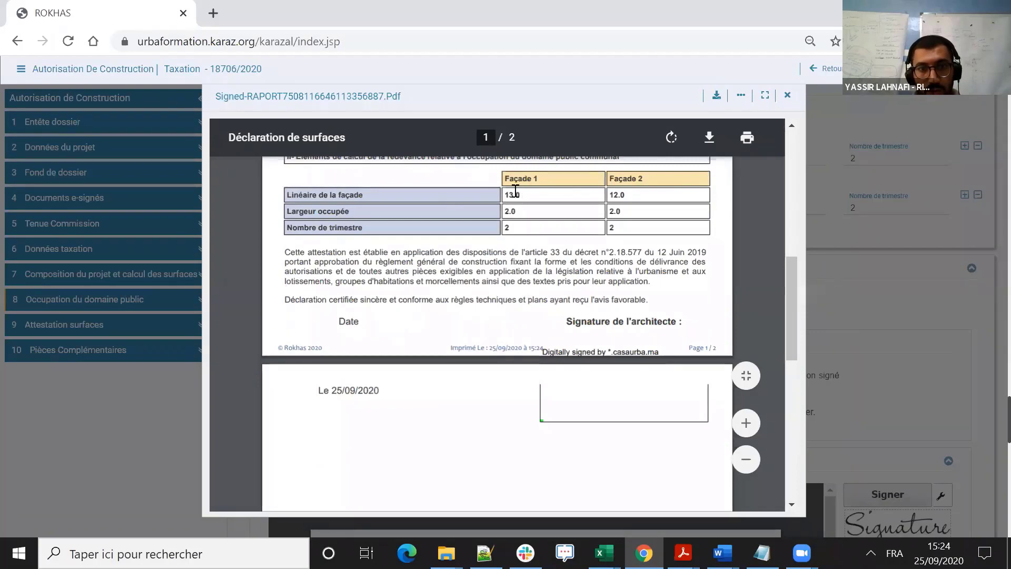
left_click(788, 94)
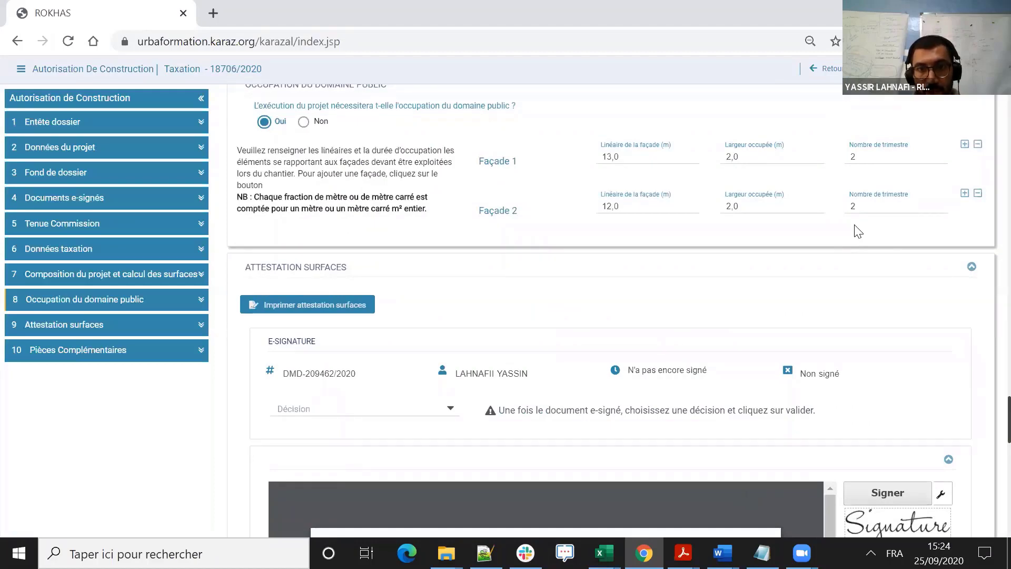
- E-sign the surface declaration, entering the smart card PIN code
scroll(910, 265, "down", 7)
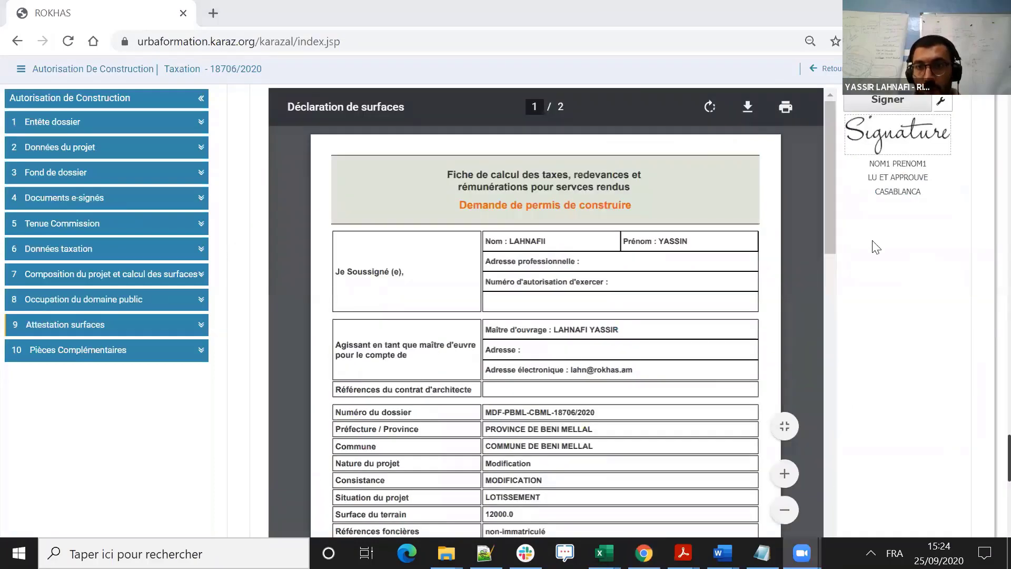
scroll(876, 247, "up", 3)
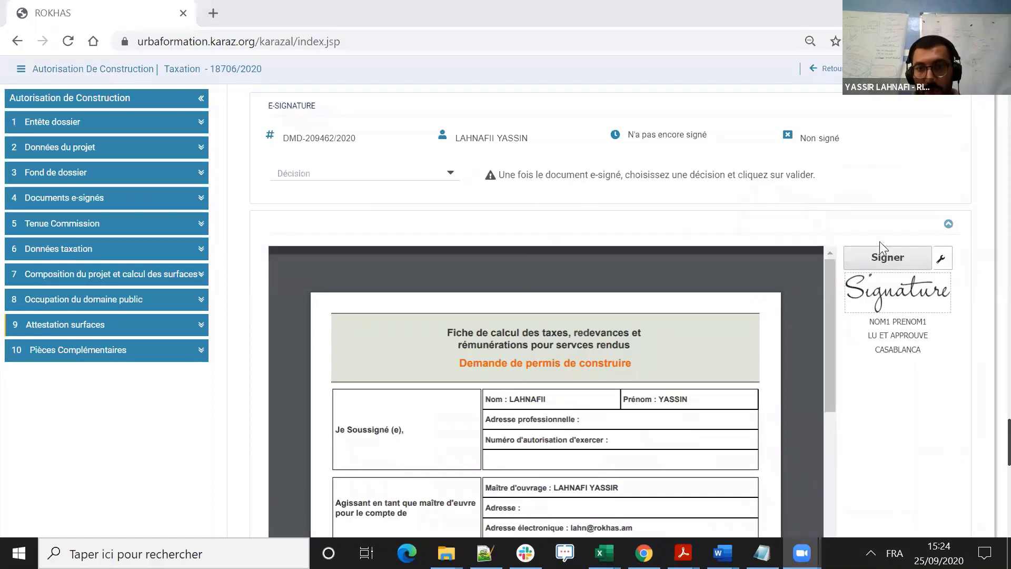
left_click(890, 257)
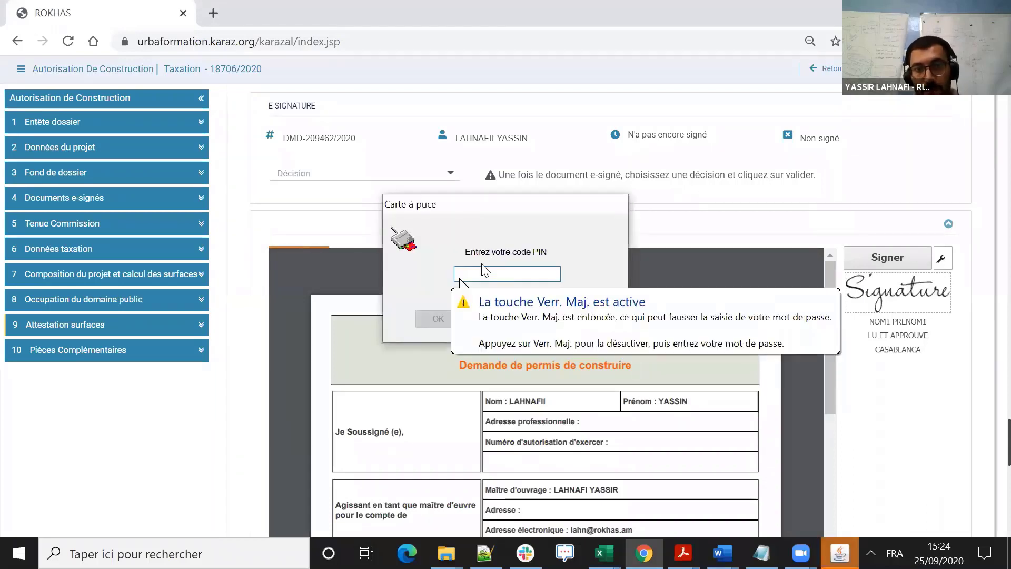
type("1234")
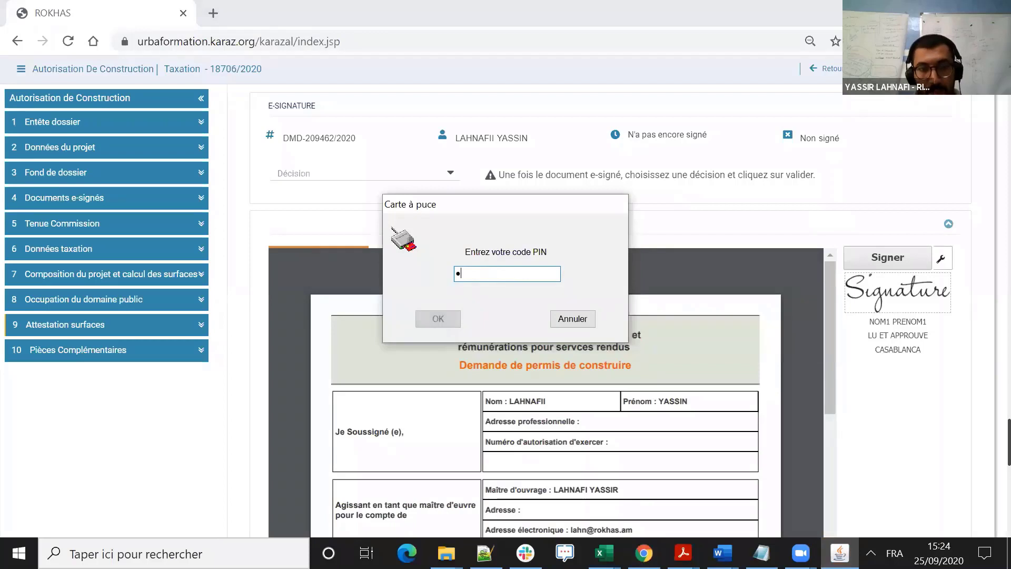
type("56")
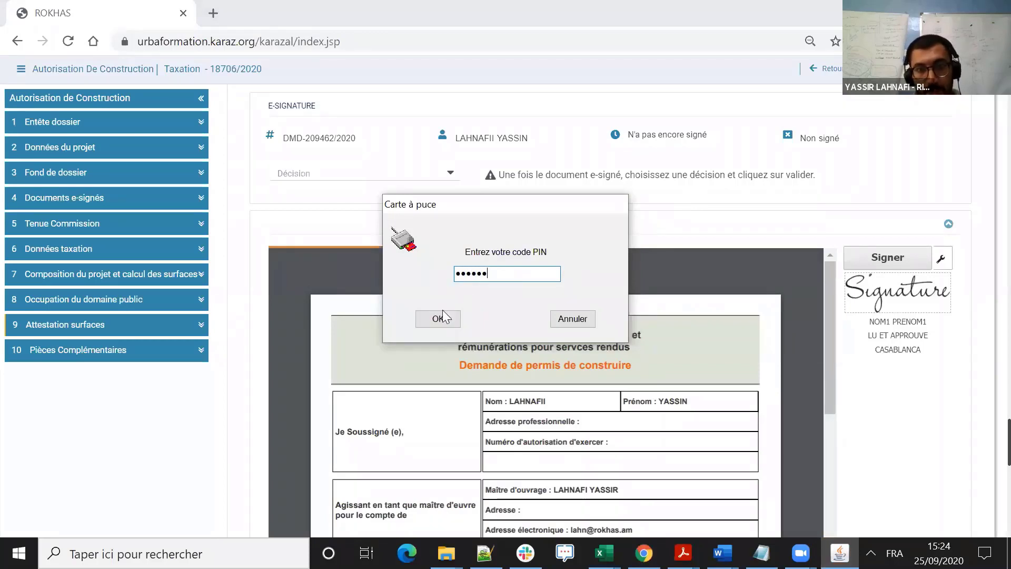
left_click(438, 319)
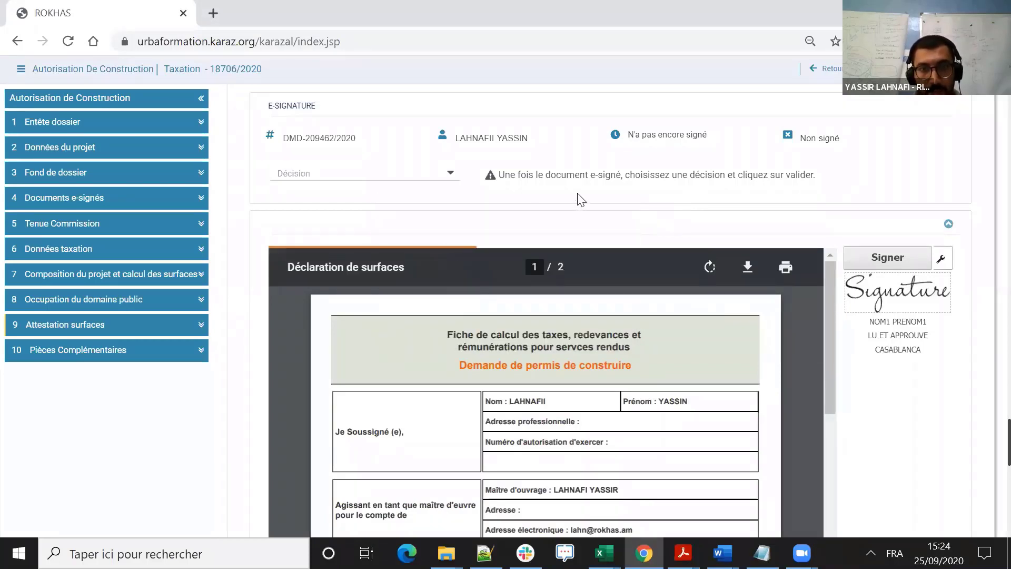
- Set the construction type in the project composition section to Catégorie A
scroll(580, 199, "up", 5)
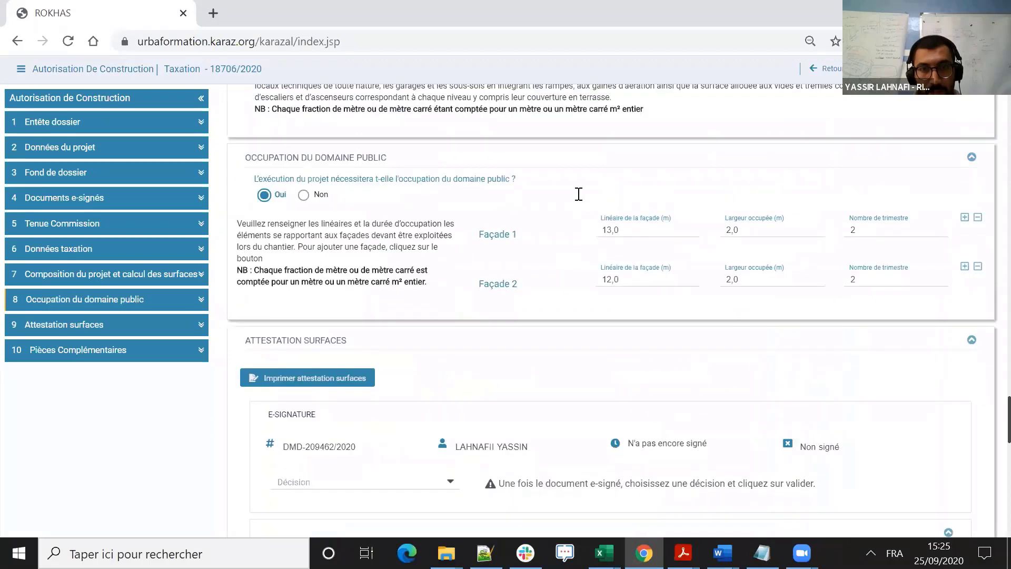
scroll(600, 225, "up", 3)
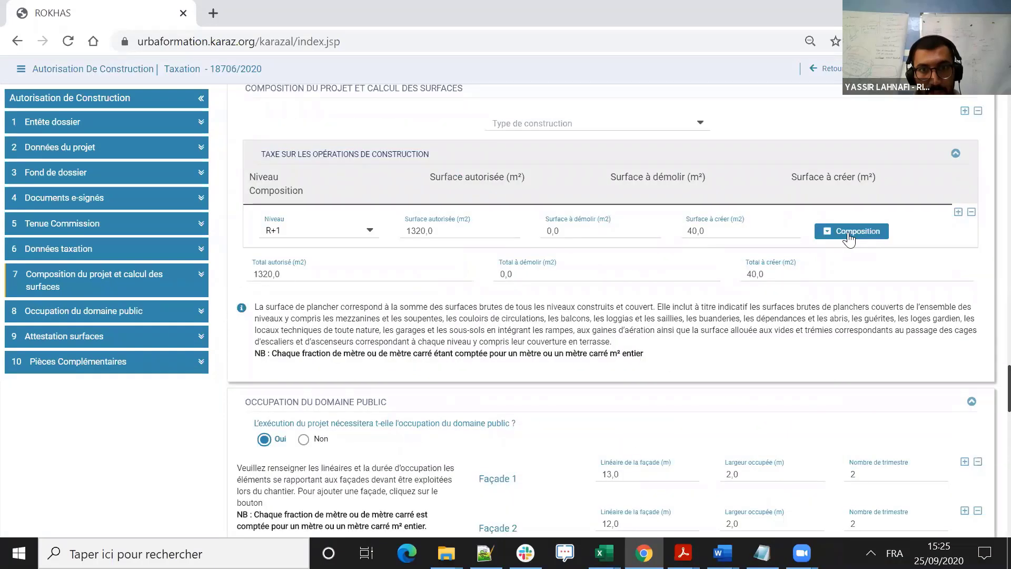
left_click(669, 125)
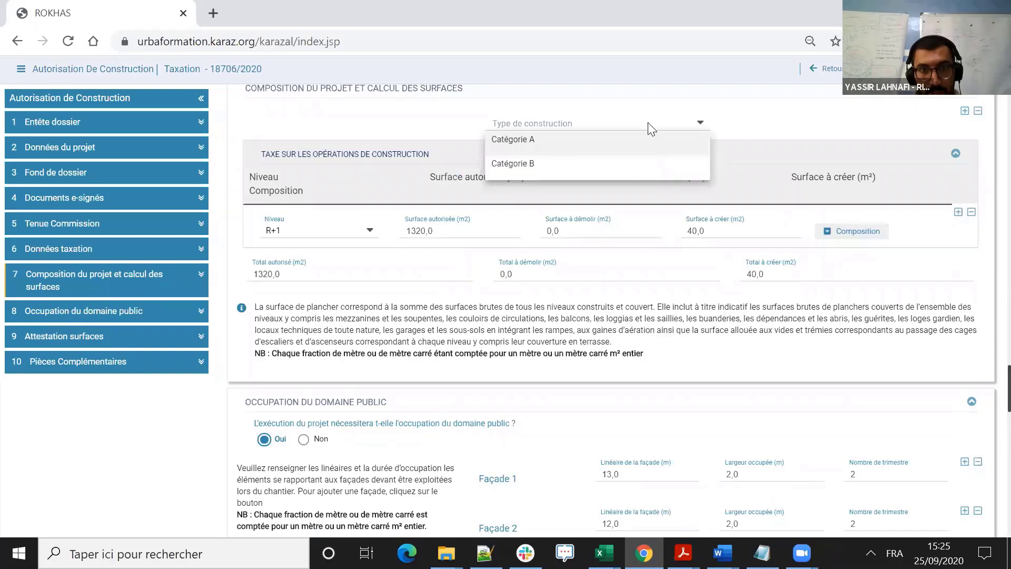
left_click(647, 140)
- Validate the e-signed surface attestation by setting its decision to Valider and submitting it
scroll(685, 232, "down", 2)
scroll(657, 232, "down", 6)
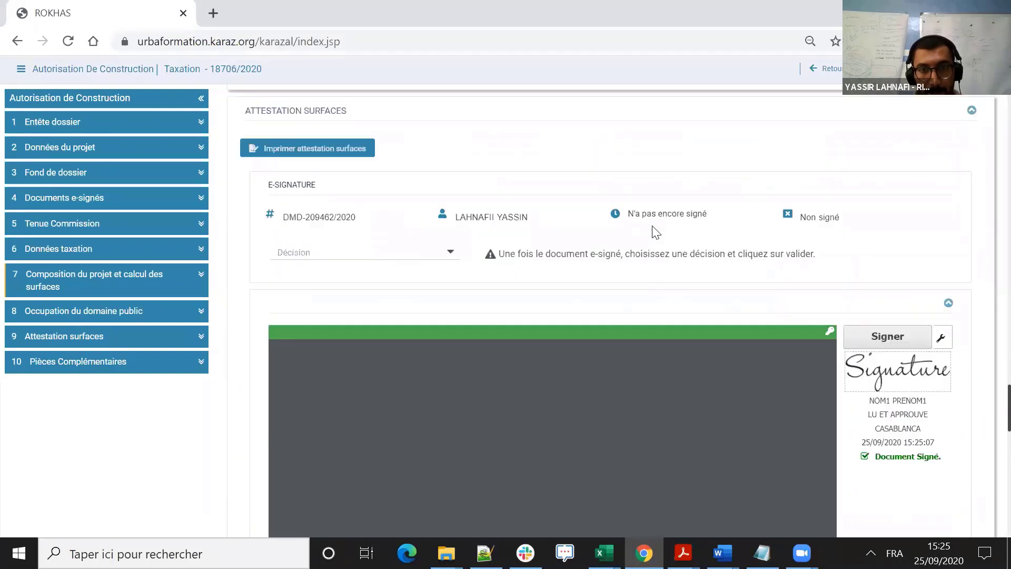
scroll(569, 207, "up", 2)
scroll(652, 223, "down", 3)
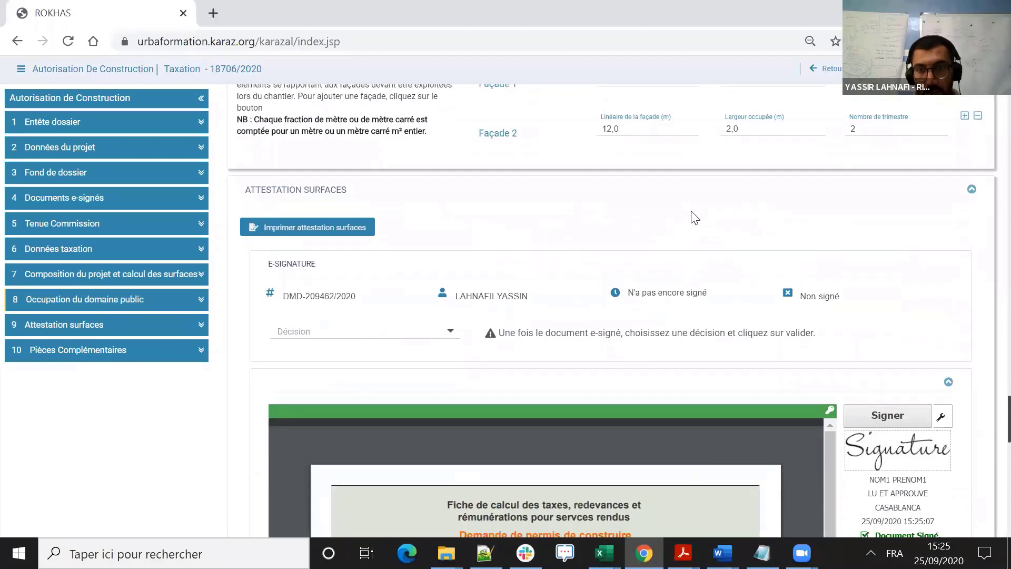
left_click(449, 173)
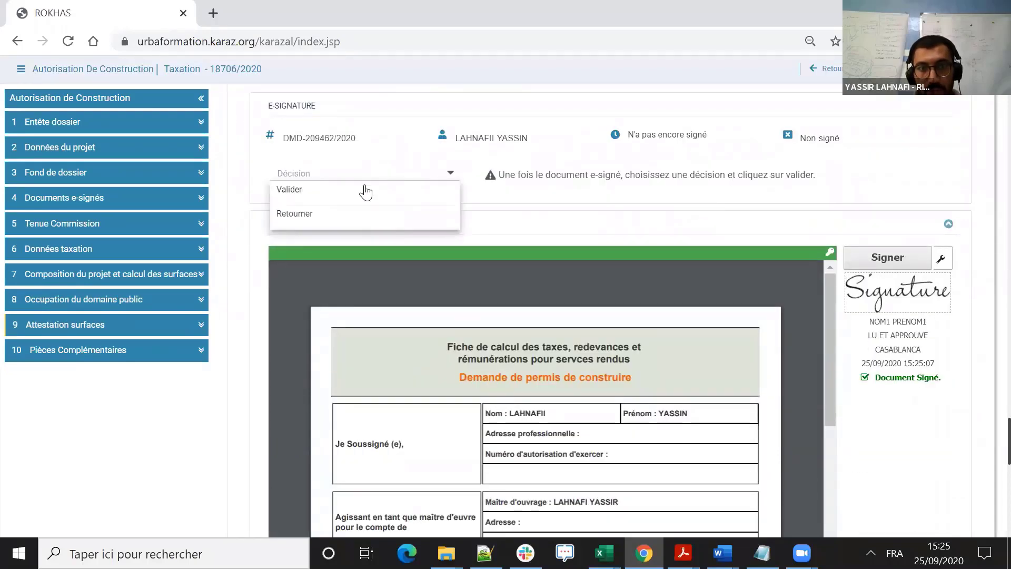
left_click(334, 195)
left_click(443, 204)
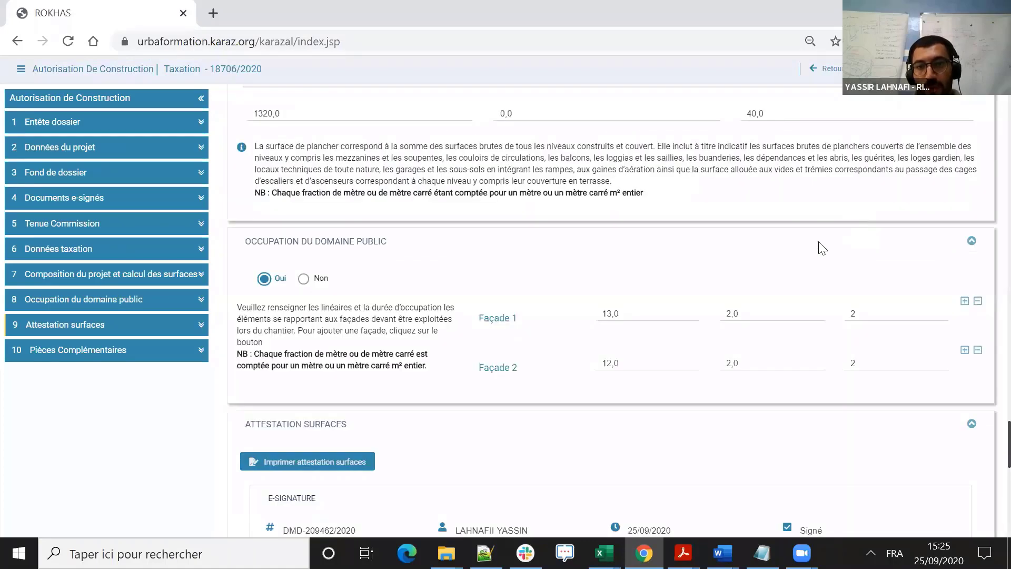
- Examine the R+1 level's composition, comparing floor and projection surfaces authorised, to demolish and to create, and collapse the details
scroll(823, 248, "up", 3)
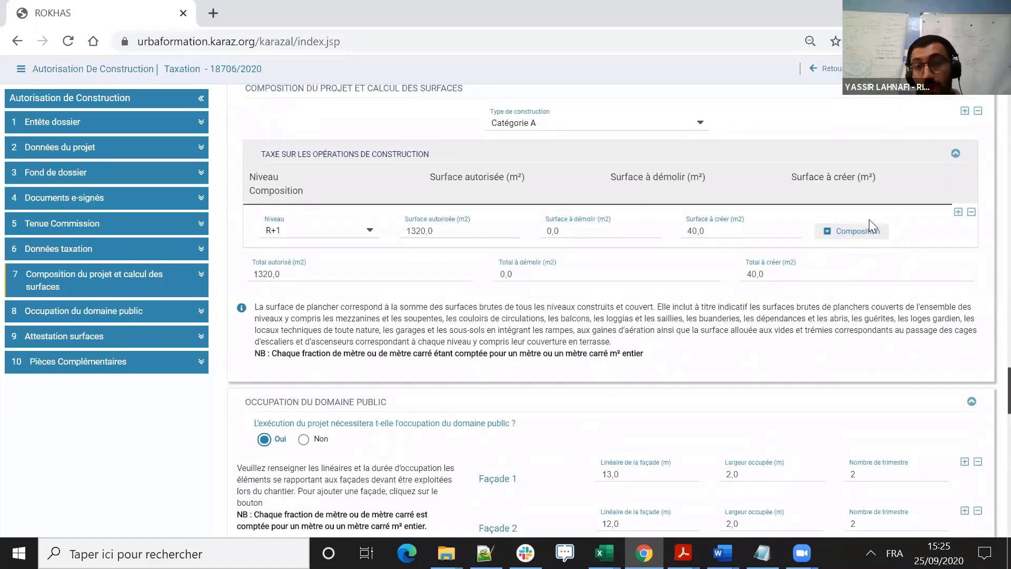
left_click(869, 230)
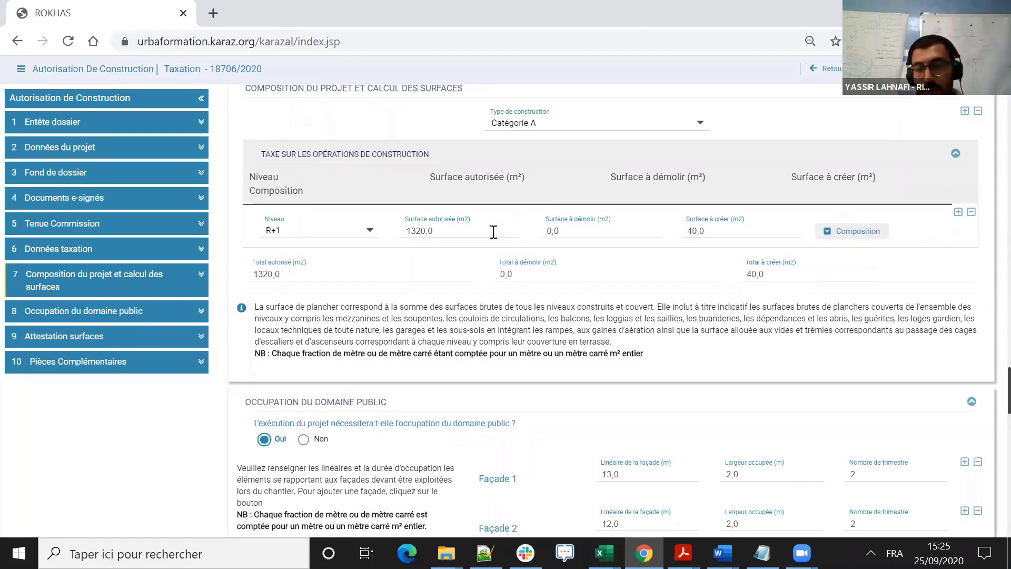
double_click(449, 232)
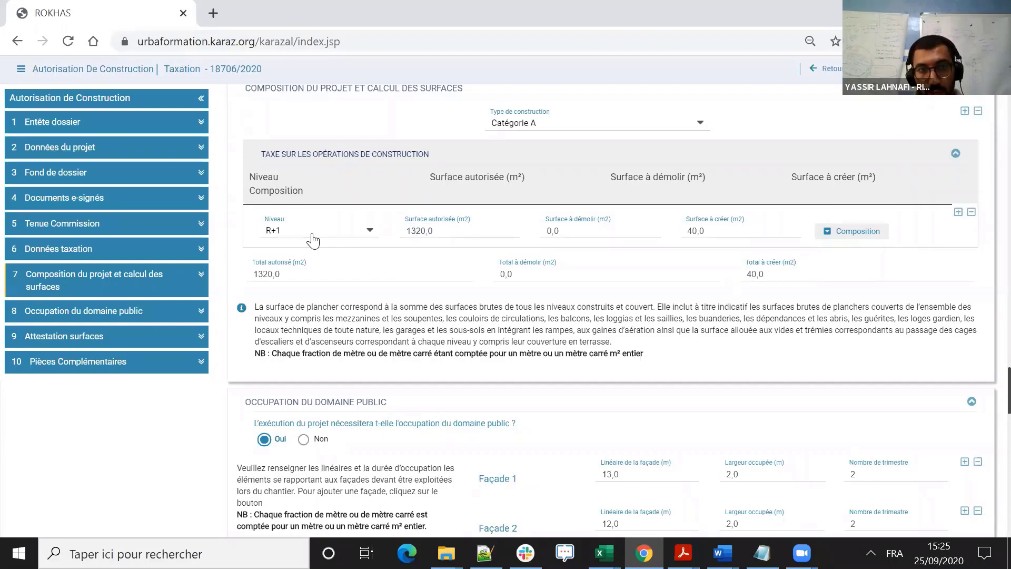
left_click(858, 232)
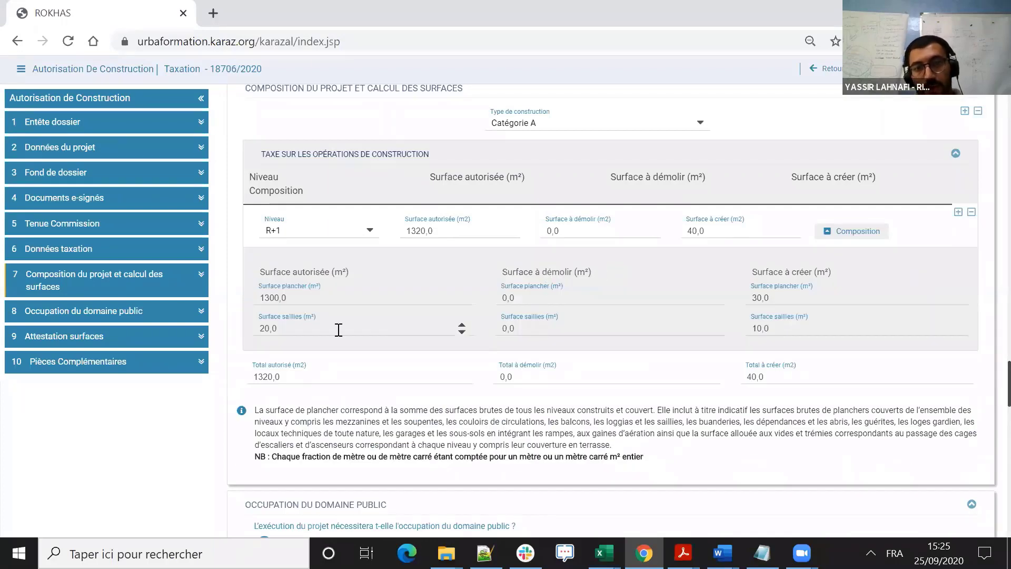
left_click(565, 321)
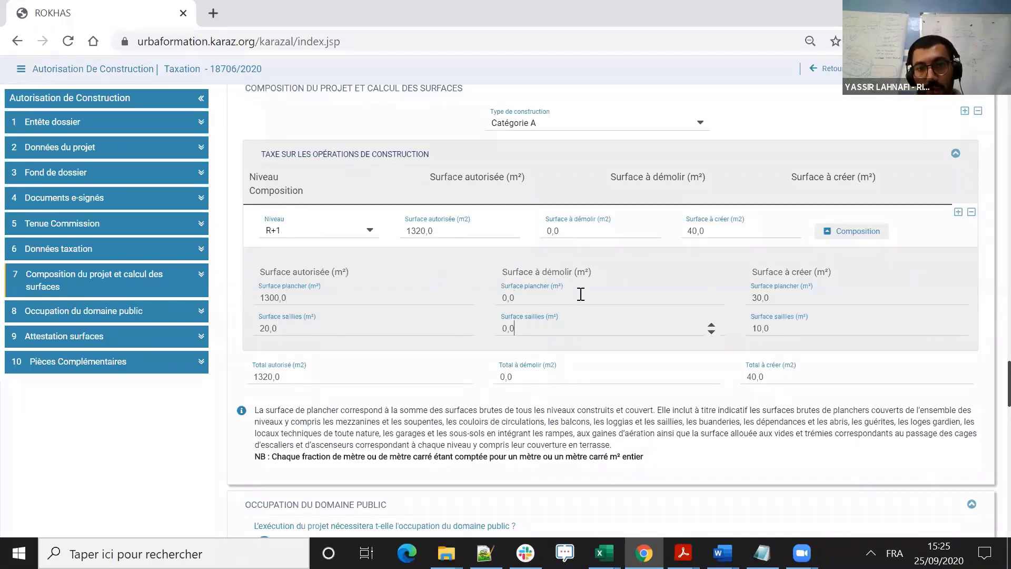
left_click(781, 298)
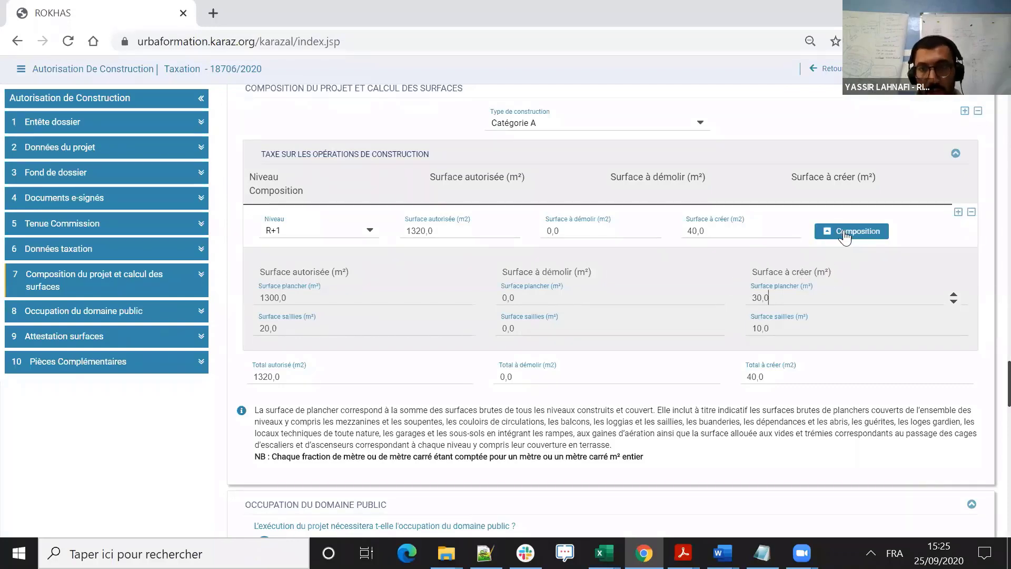
left_click(864, 236)
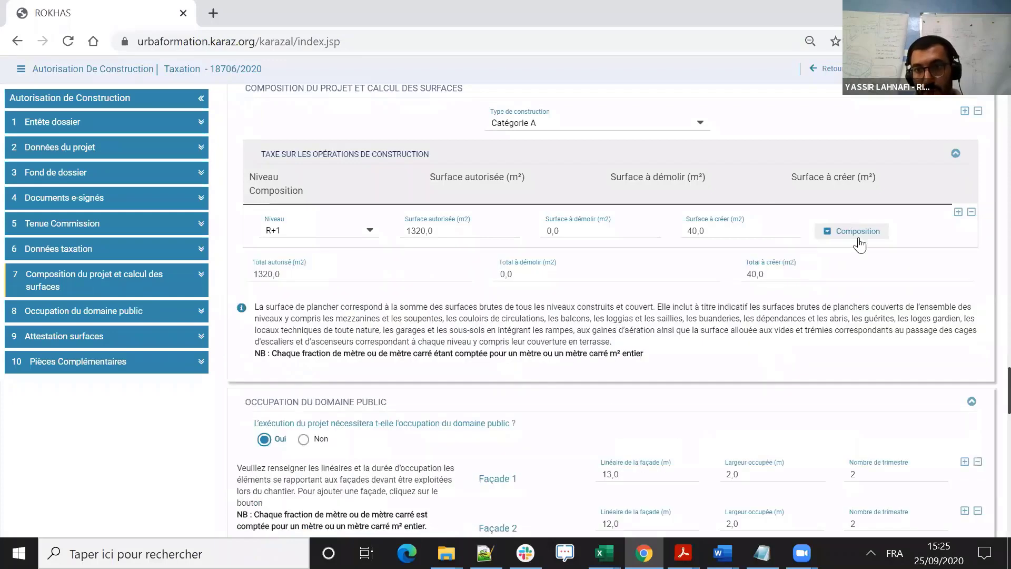
- Generate the surface attestation again for the modification file, declining the Lenovo update notice
scroll(339, 241, "down", 6)
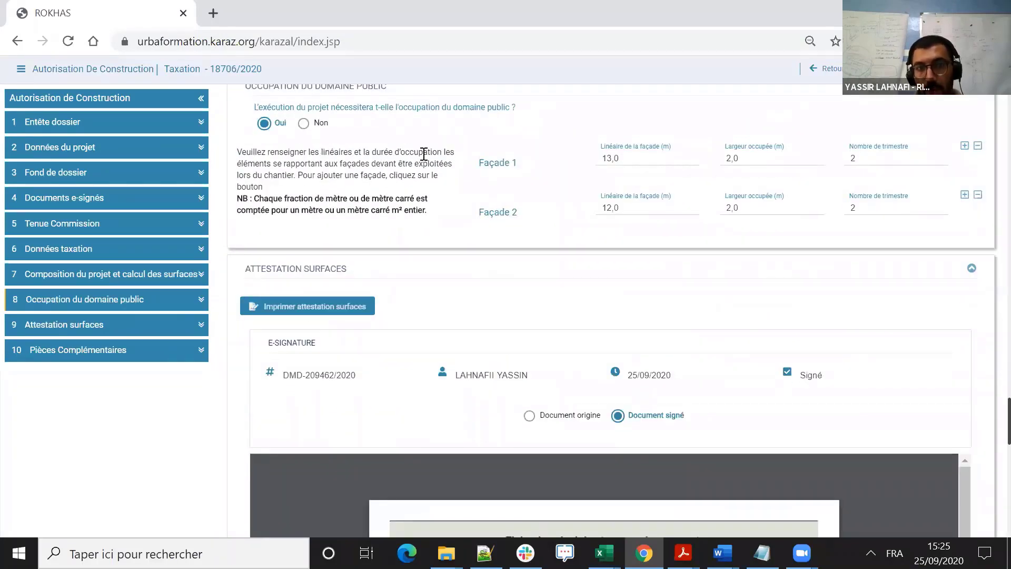
scroll(422, 158, "up", 2)
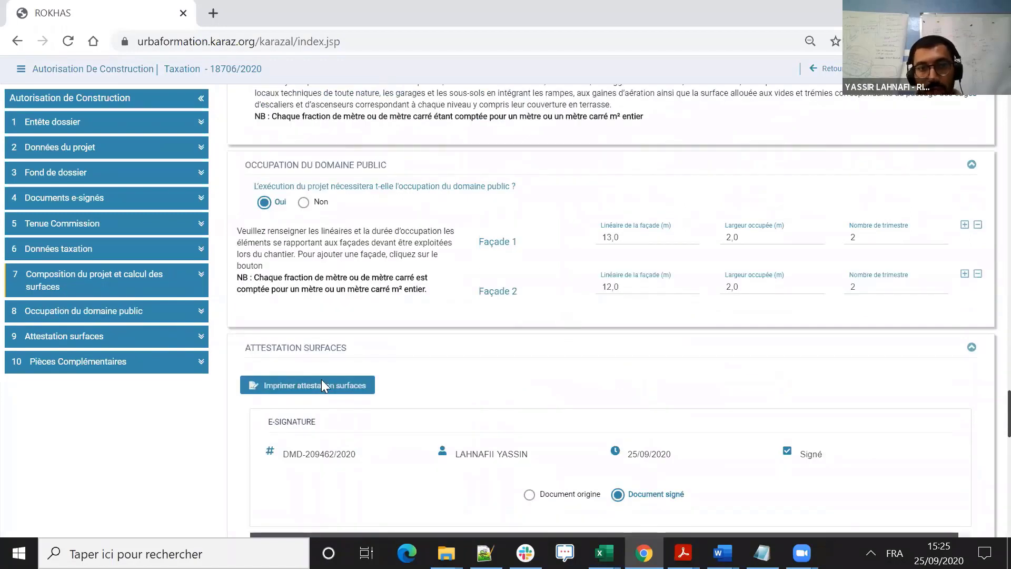
left_click(318, 388)
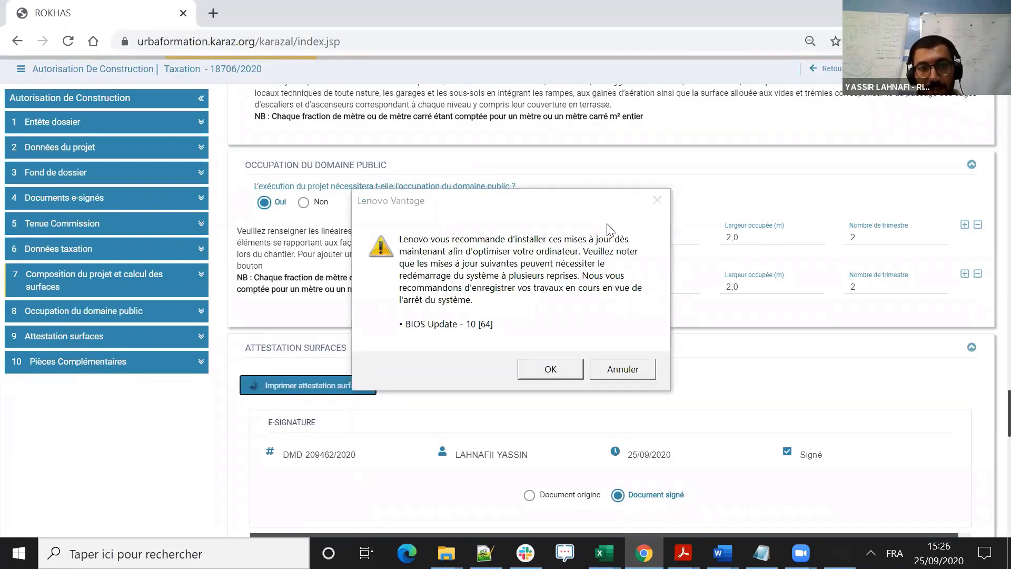
left_click(638, 368)
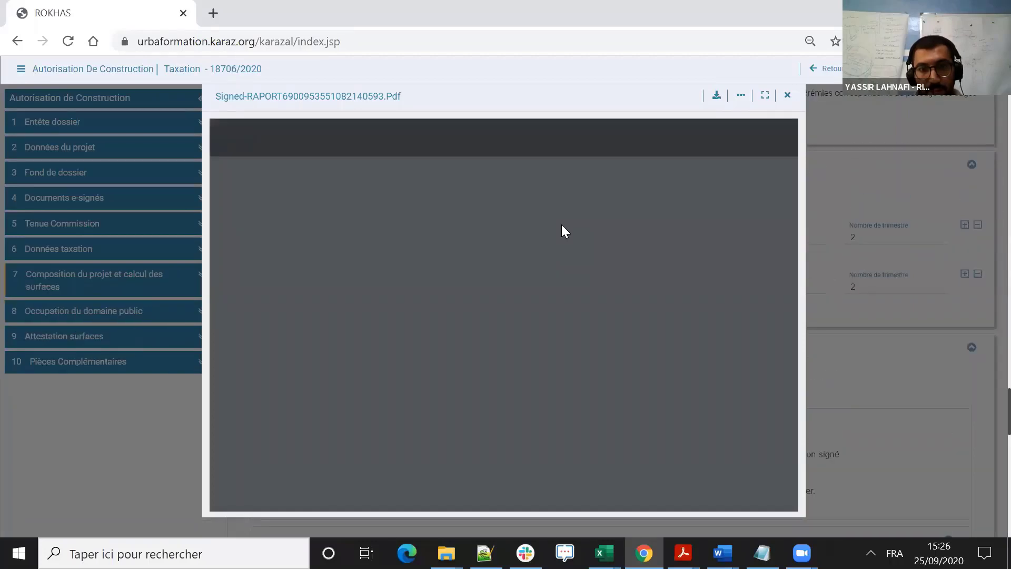
- Review the surface table, façade table and architect's signature block in the surface declaration, and close the preview
scroll(569, 232, "down", 5)
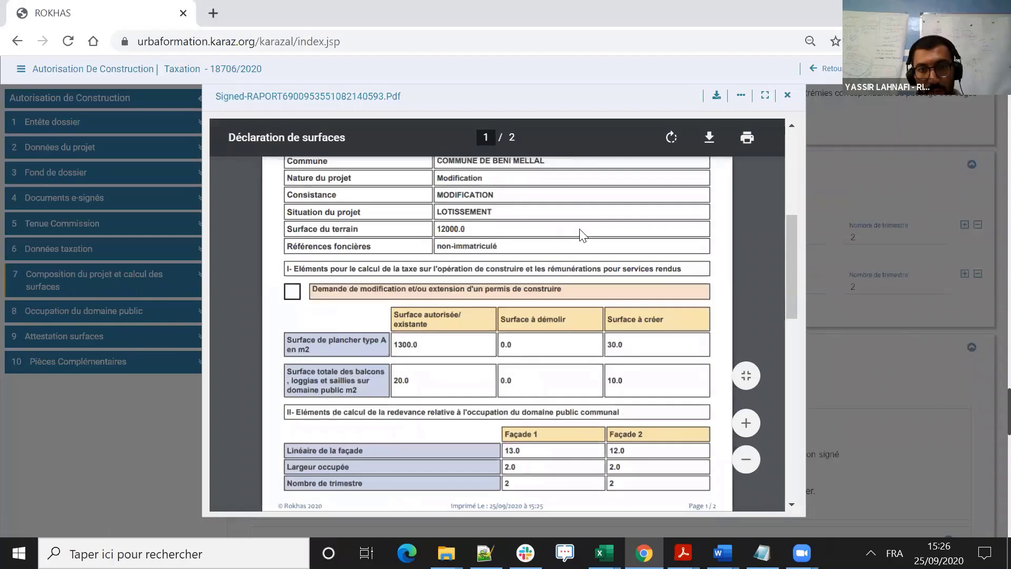
scroll(464, 253, "down", 4)
scroll(416, 263, "up", 2)
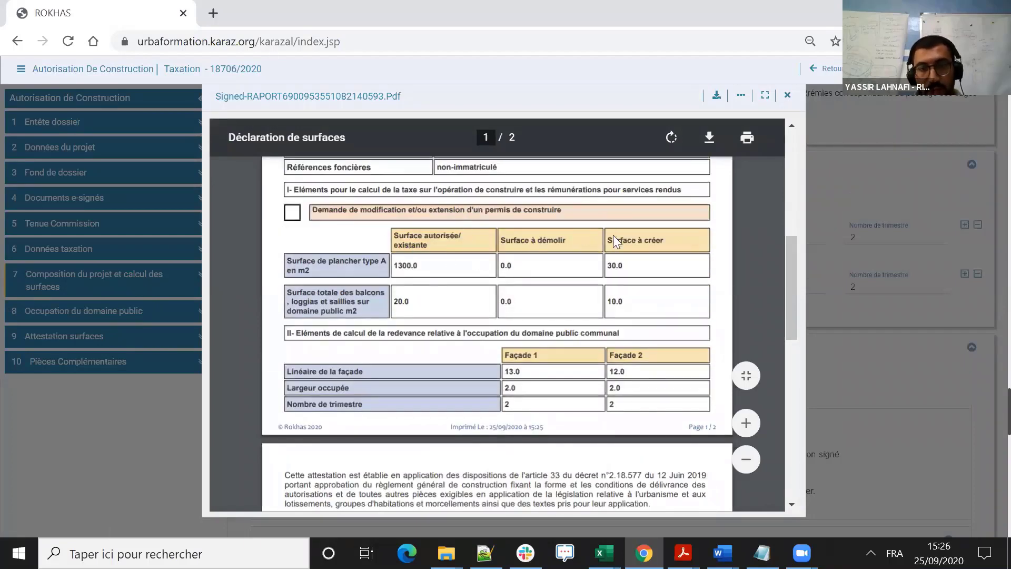
scroll(581, 240, "down", 3)
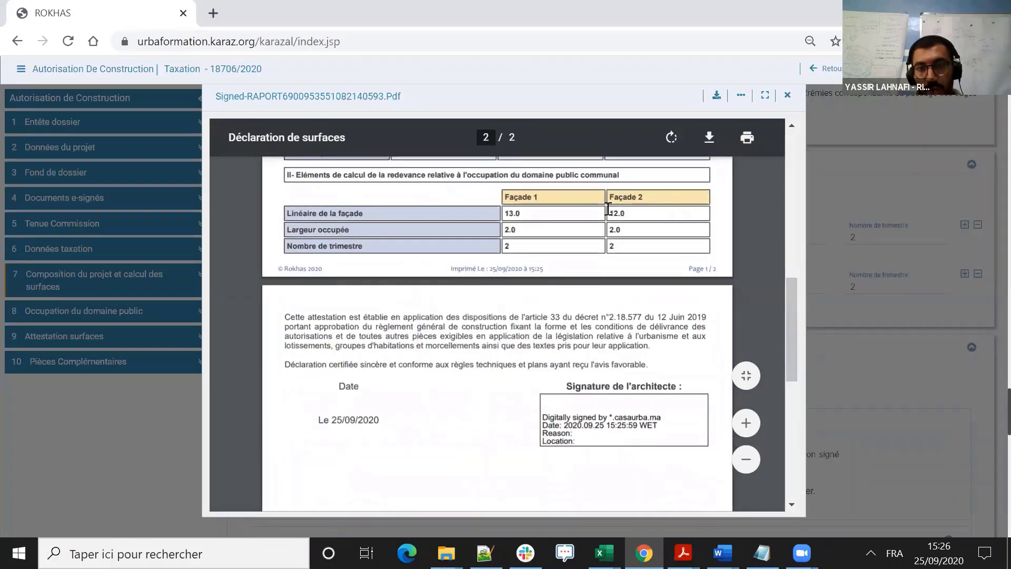
left_click(787, 95)
scroll(838, 226, "down", 5)
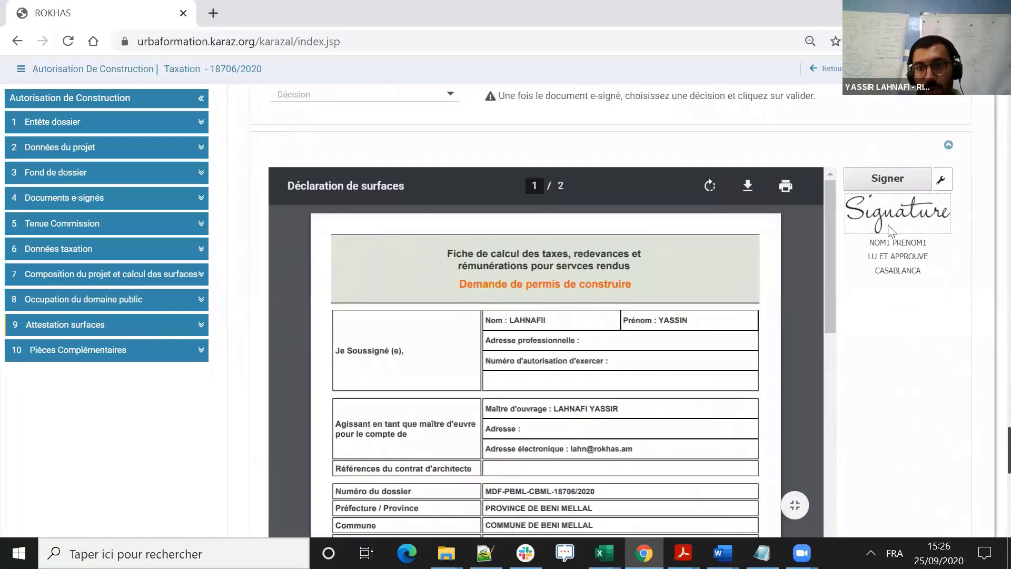
scroll(834, 148, "up", 3)
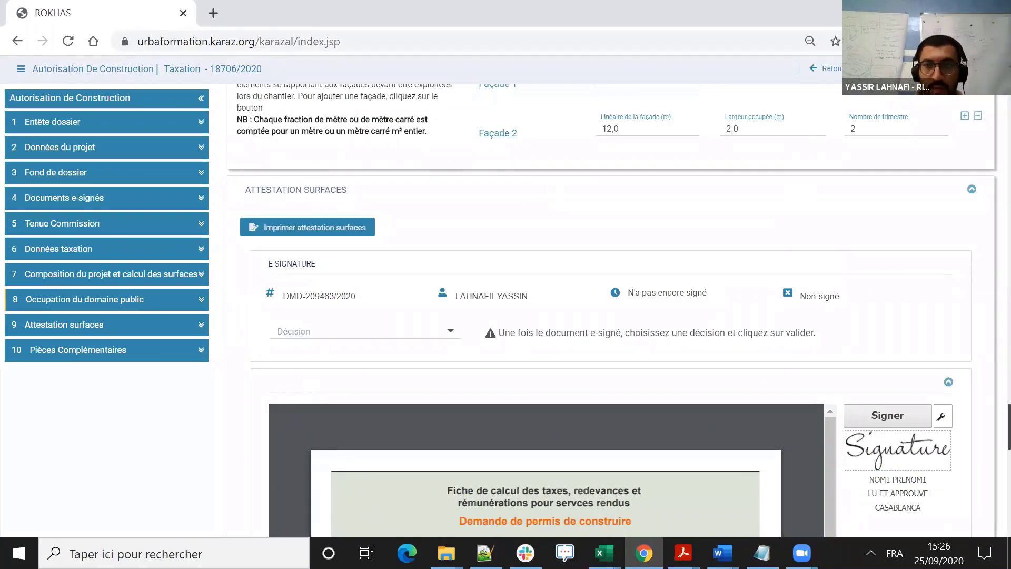
- Return to the file list and open the LOT-C file in the Grands projets category
left_click(832, 68)
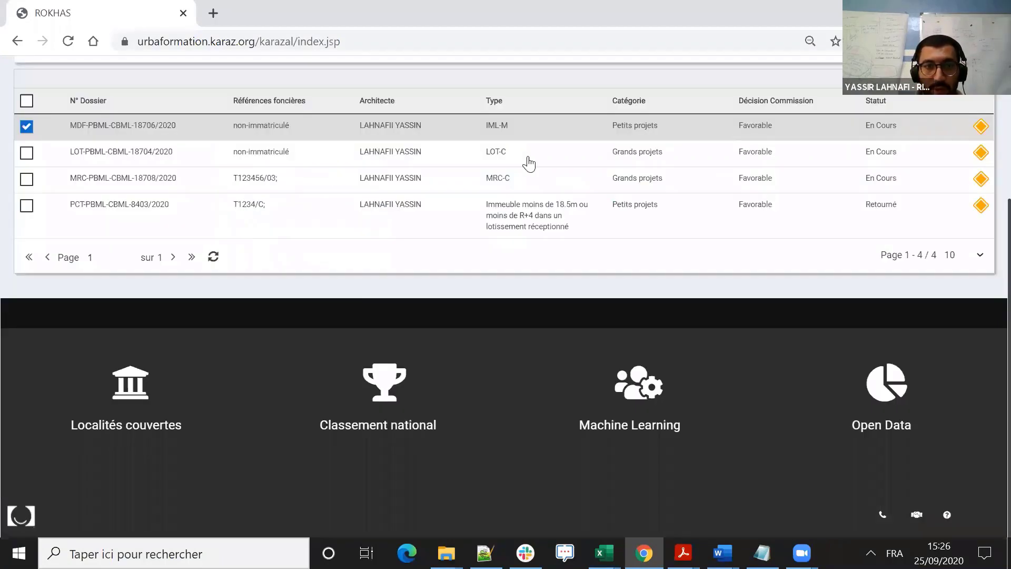
left_click(176, 154)
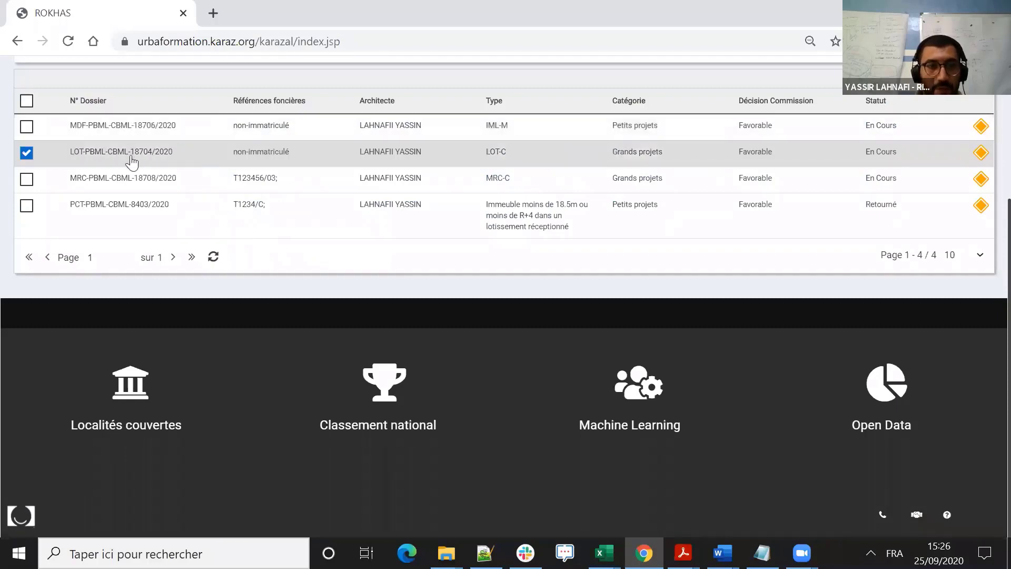
double_click(150, 154)
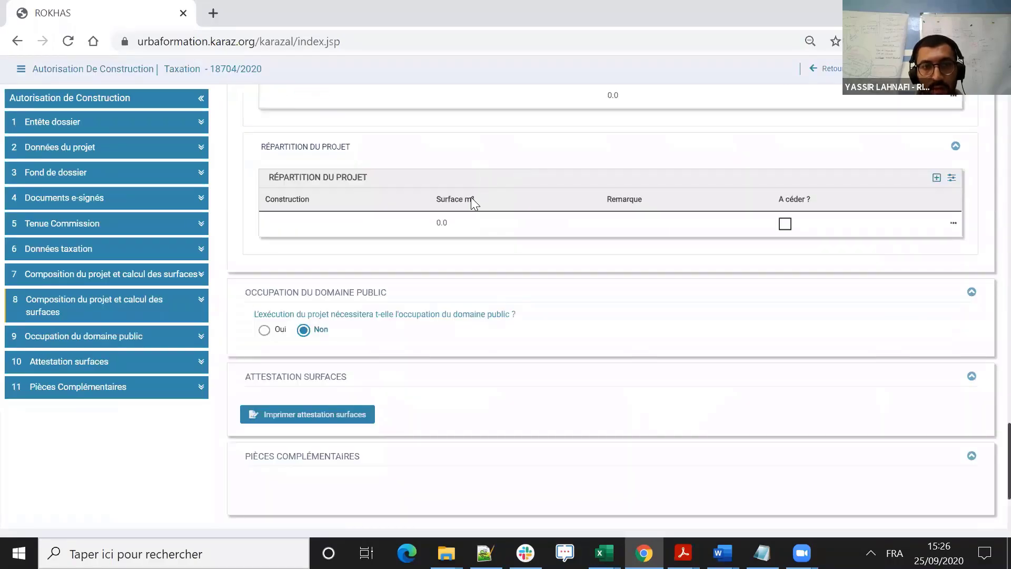
- Examine the LOT-C file's commission opinions, construction tax section, equipment cost estimate and project breakdown tables
scroll(479, 194, "up", 7)
scroll(475, 188, "down", 2)
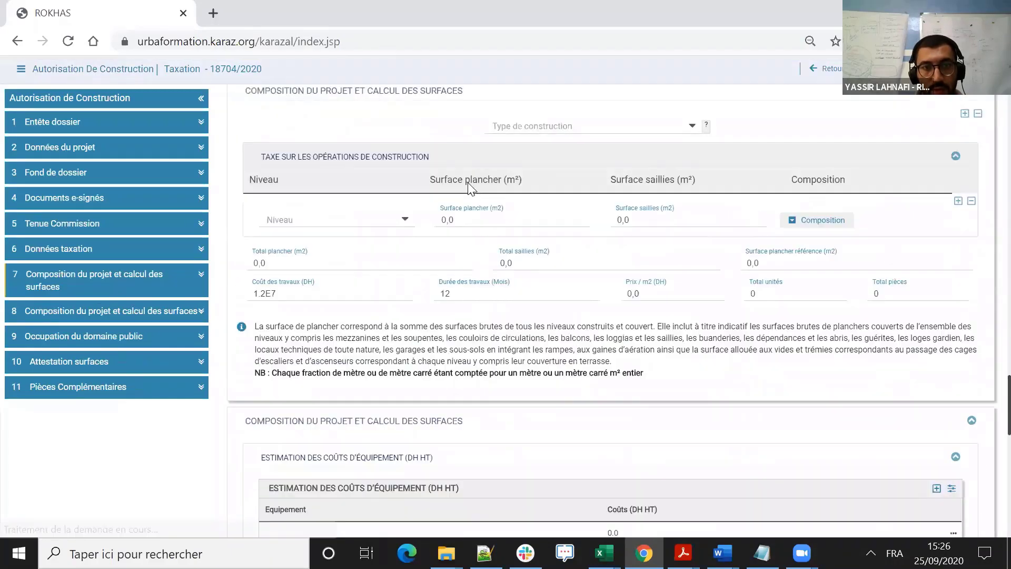
scroll(490, 198, "up", 4)
scroll(507, 204, "down", 3)
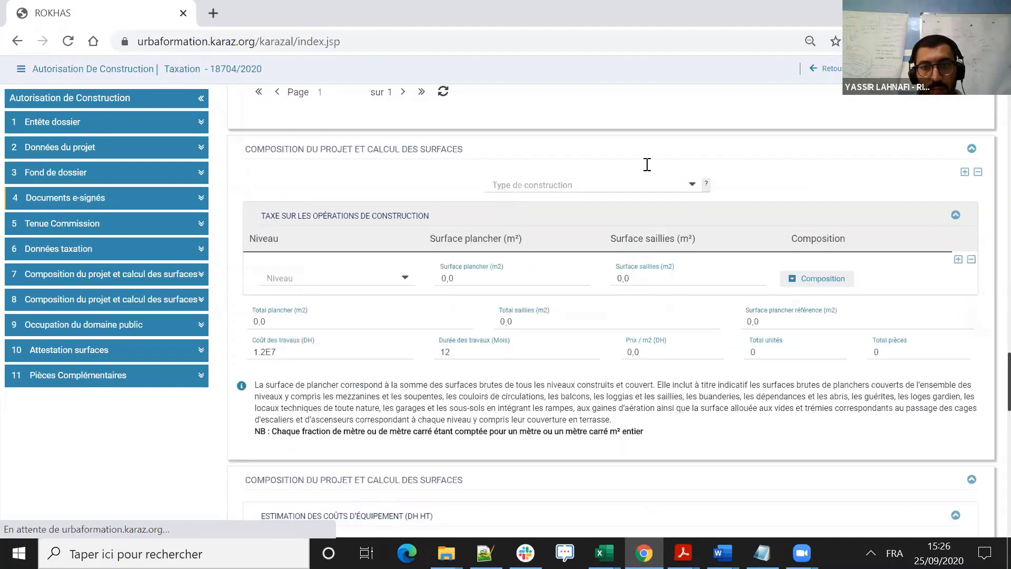
scroll(306, 211, "up", 8)
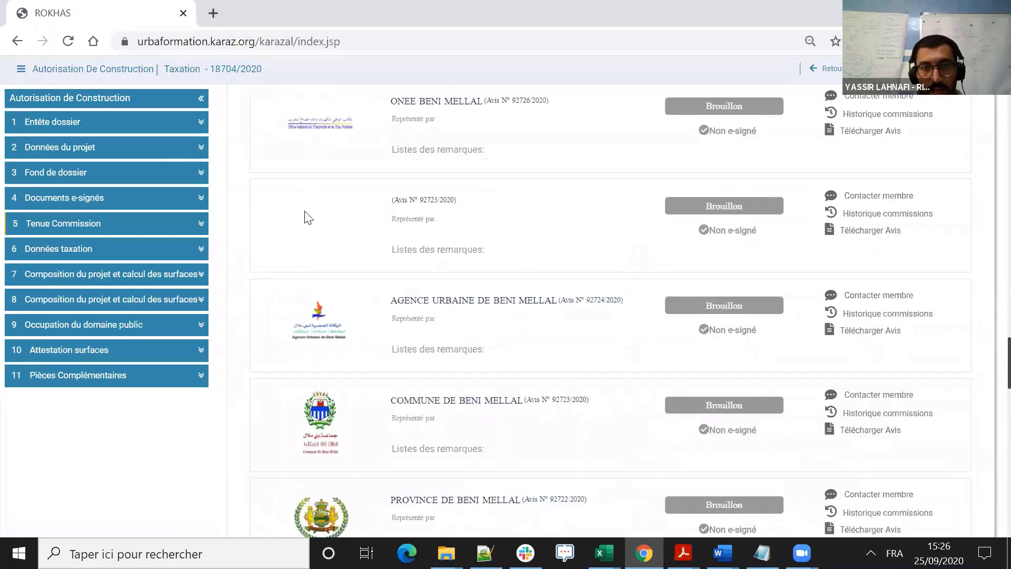
scroll(321, 247, "down", 6)
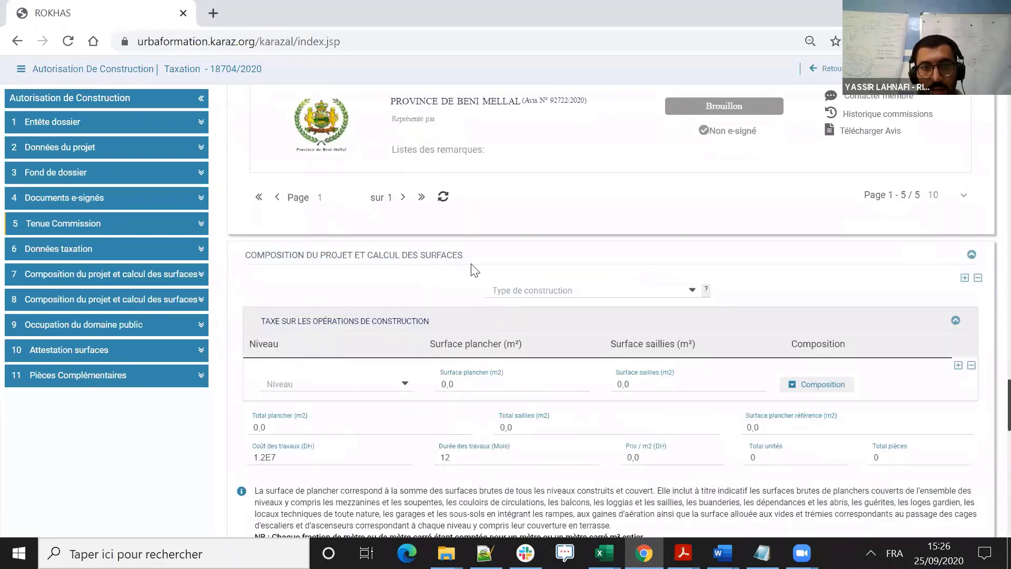
scroll(292, 241, "down", 2)
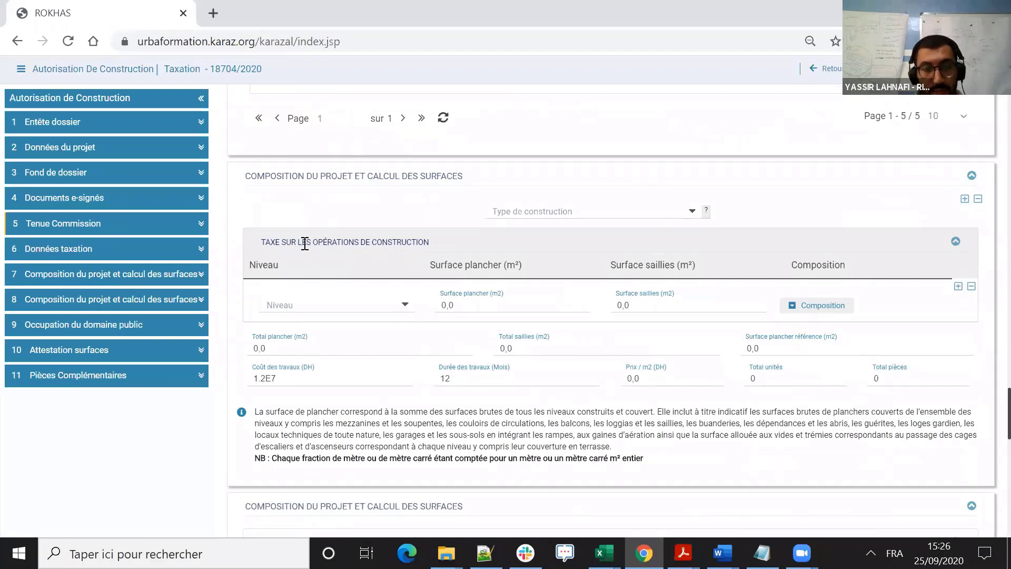
scroll(445, 173, "down", 6)
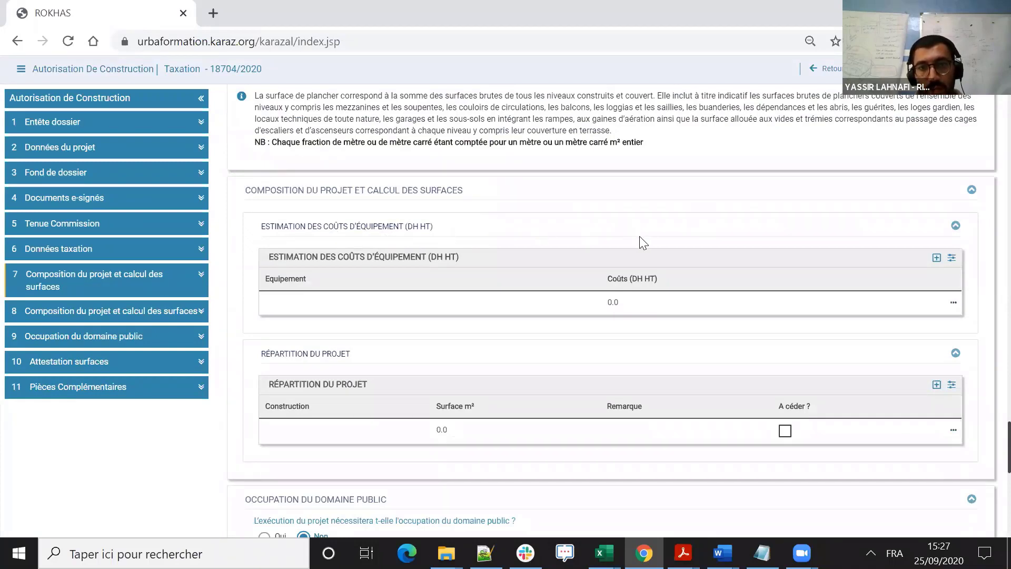
scroll(489, 237, "down", 1)
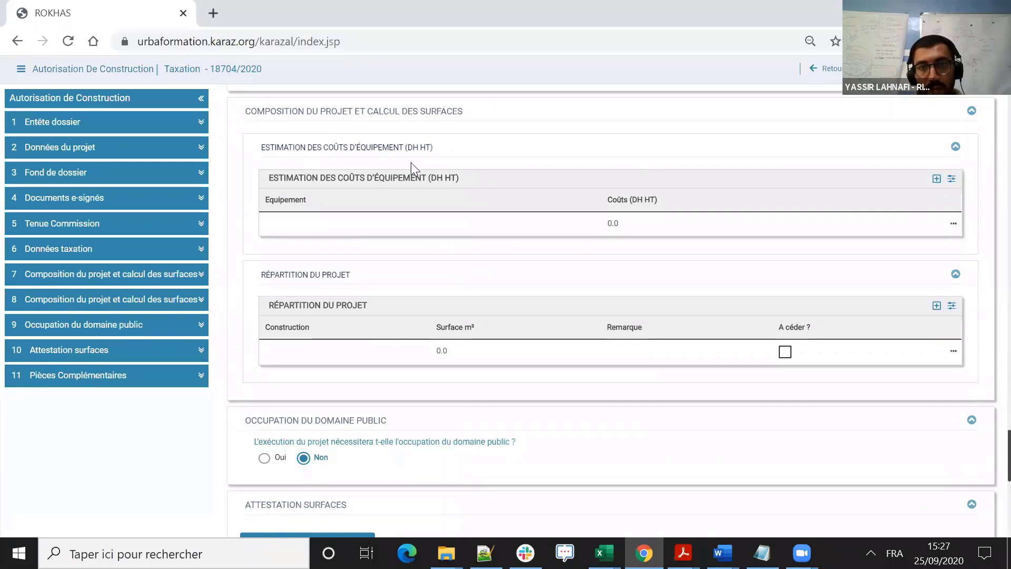
- Add five empty rows to the equipment cost estimate table
left_click(937, 179)
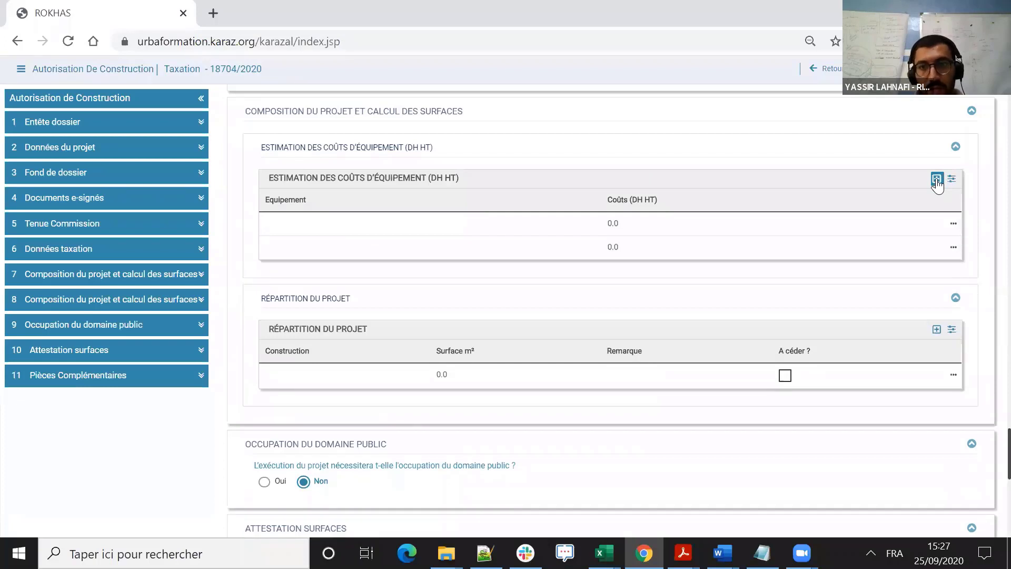
left_click(937, 179)
left_click(937, 179)
left_click(937, 179)
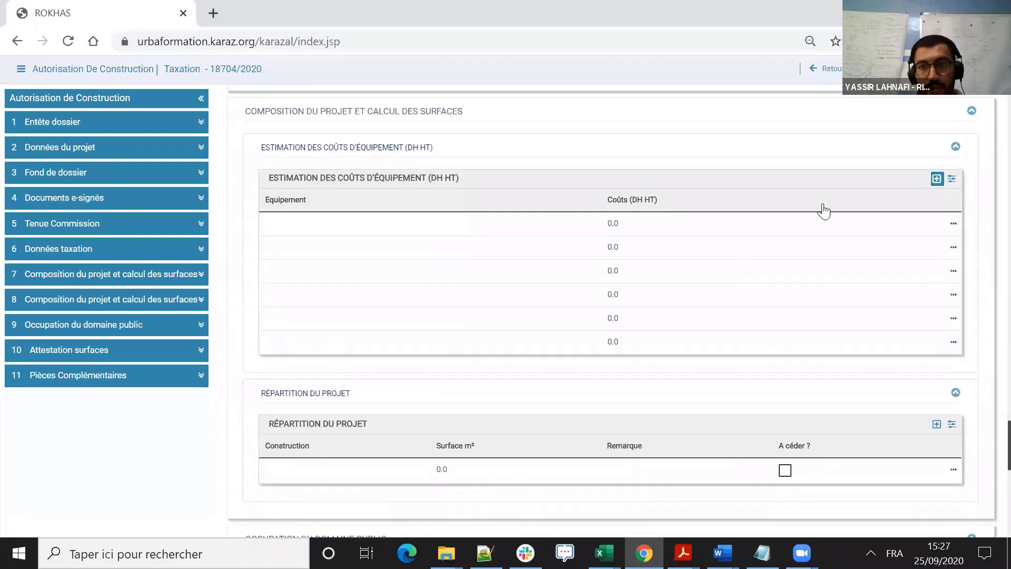
- Fill in the first equipment cost row with Electricité and a cost of 12000 DH HT
left_click(511, 230)
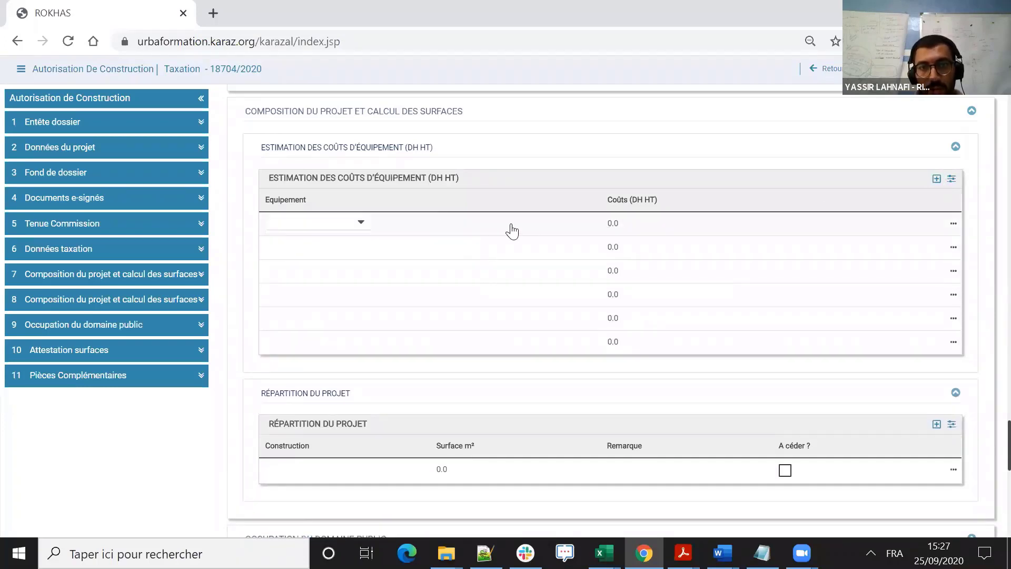
left_click(361, 222)
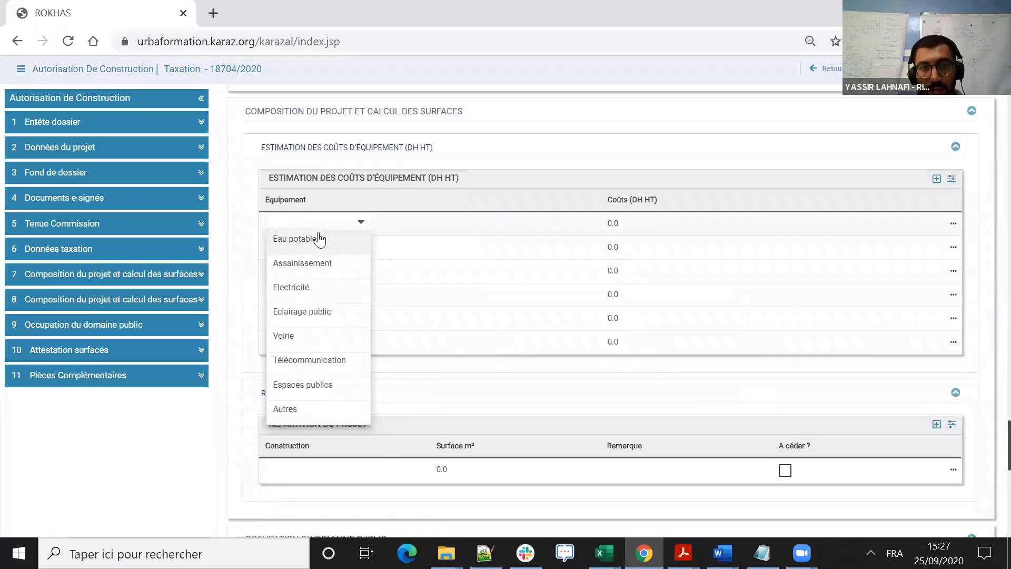
left_click(292, 290)
left_click(630, 225)
left_click_drag(630, 223, 584, 222)
key("Caps_Lock")
type("12000")
left_click(661, 166)
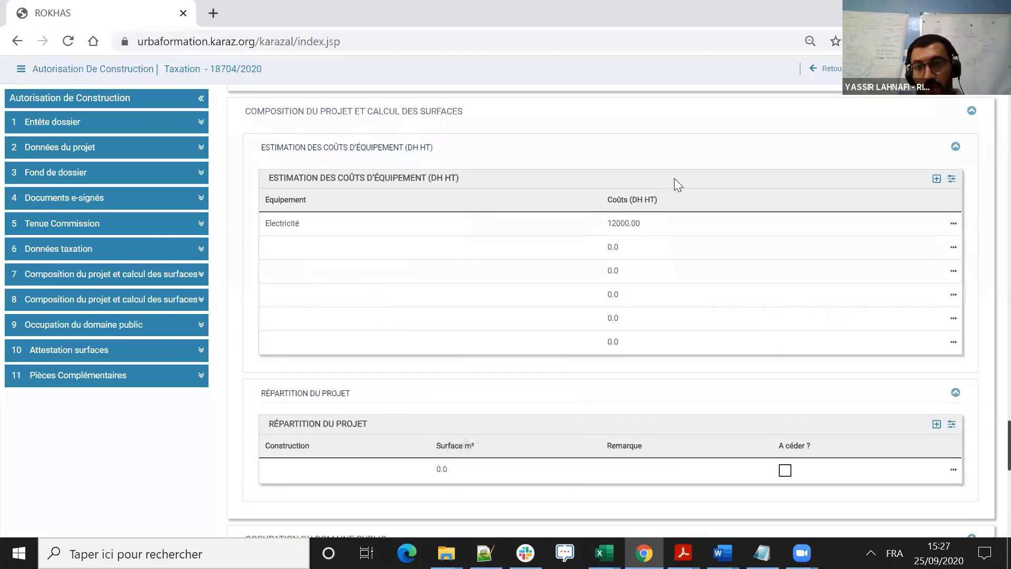
- Fill in the second equipment cost row with Voirie and a cost of 130000 DH HT
left_click(336, 245)
left_click(361, 247)
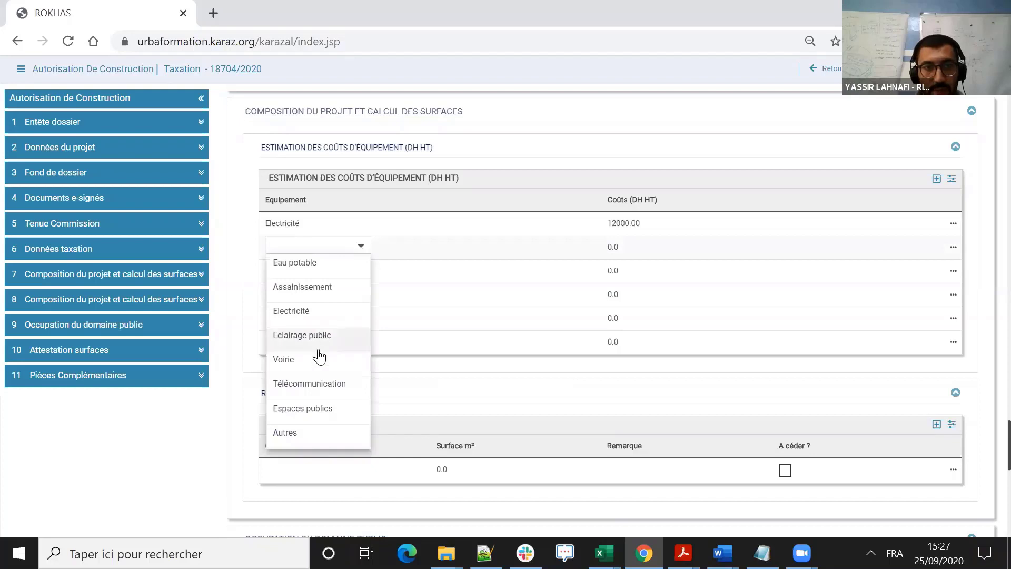
left_click(311, 358)
left_click(629, 246)
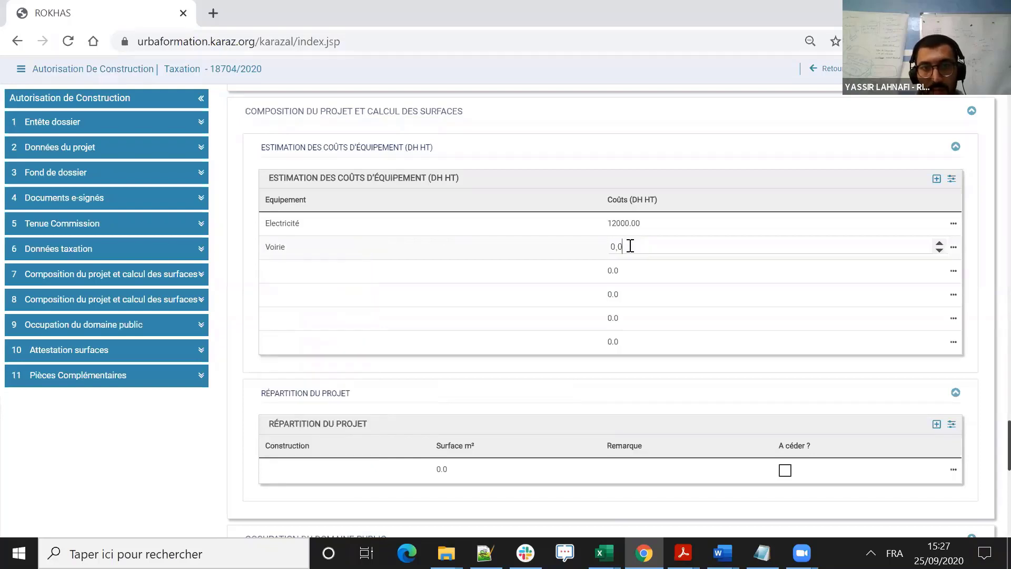
type("130000")
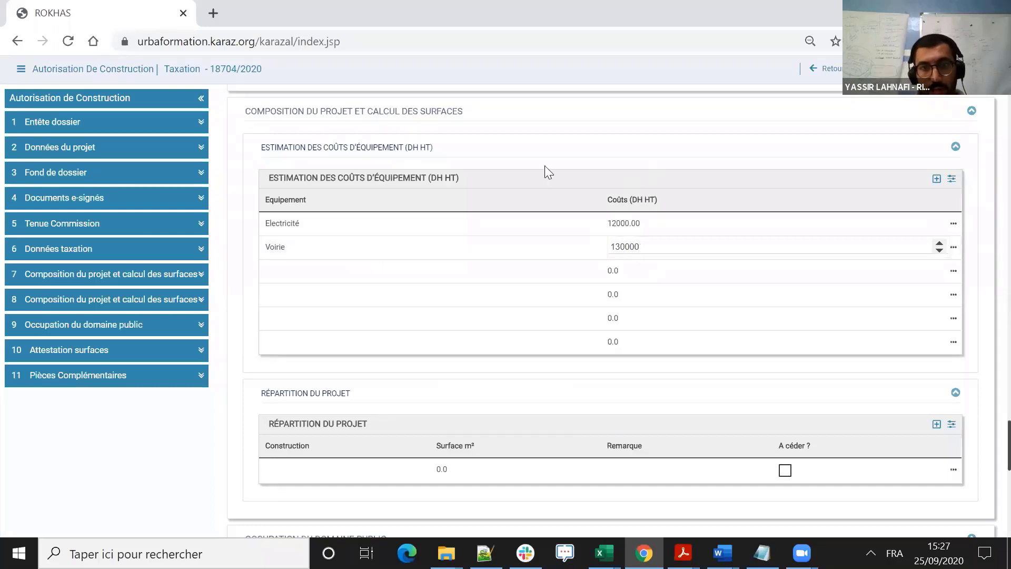
left_click(486, 198)
- Fill in the third equipment cost row with Espaces publics and a cost of 30000 DH HT
left_click(312, 268)
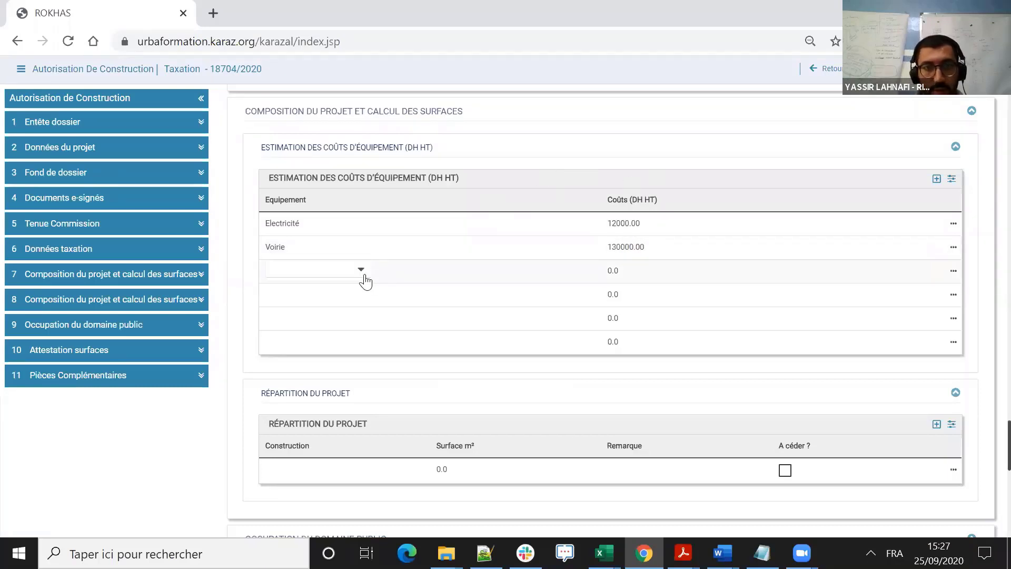
left_click(361, 270)
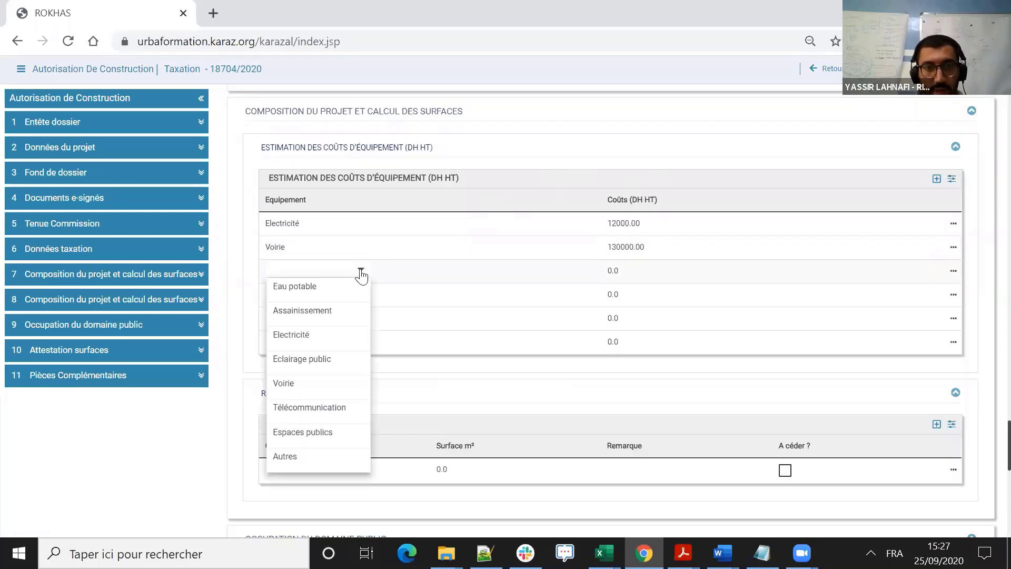
left_click(303, 433)
left_click(651, 271)
key("ctrl+a")
type("3")
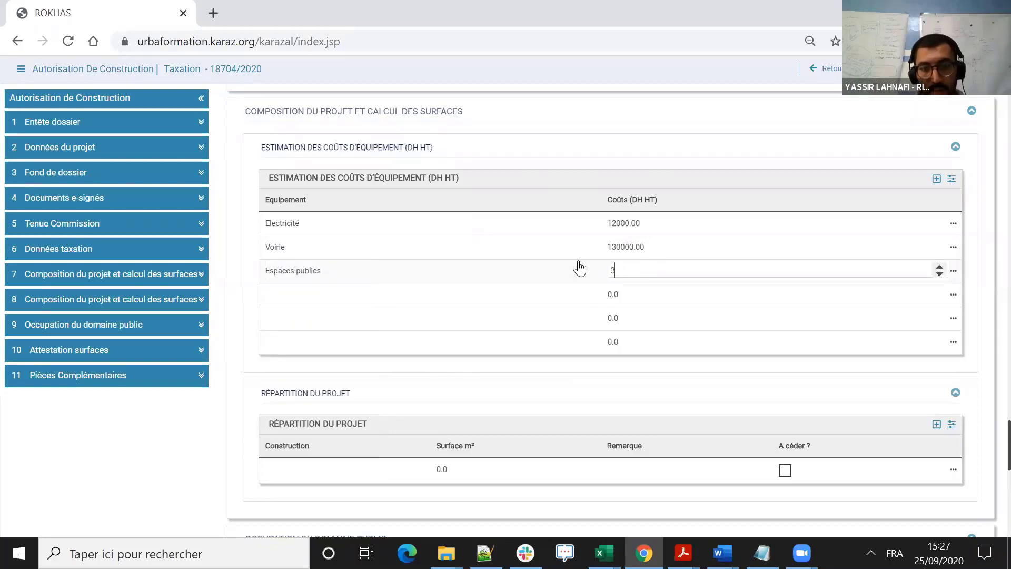
type("0000")
key("Return")
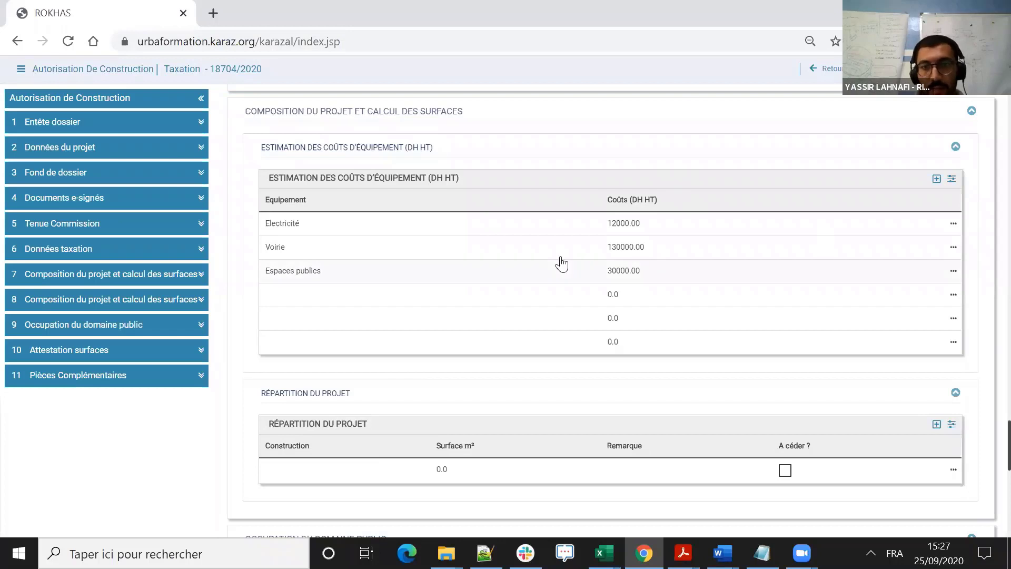
- Delete the three unused empty rows from the equipment cost estimate table
left_click(953, 296)
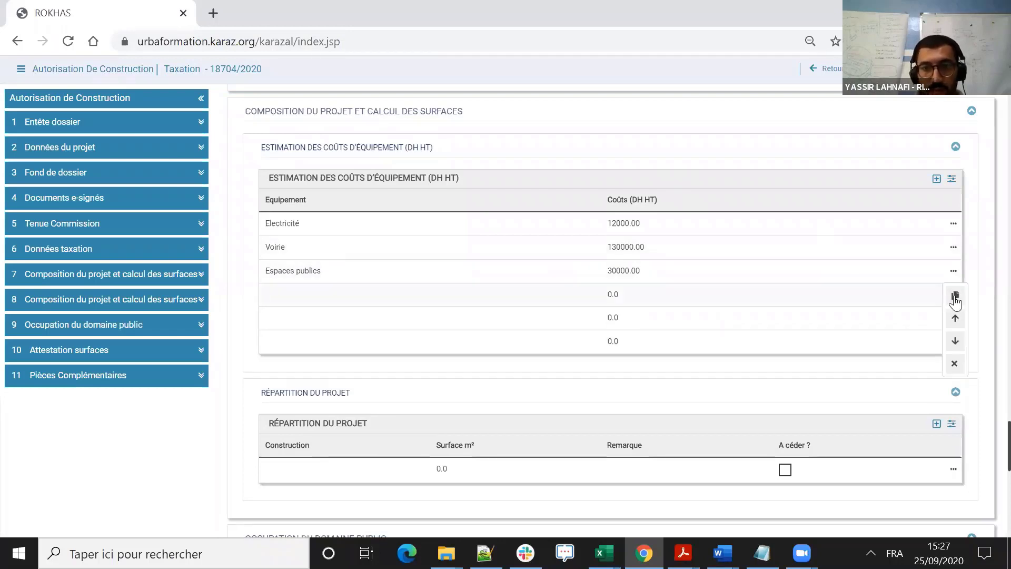
left_click(953, 223)
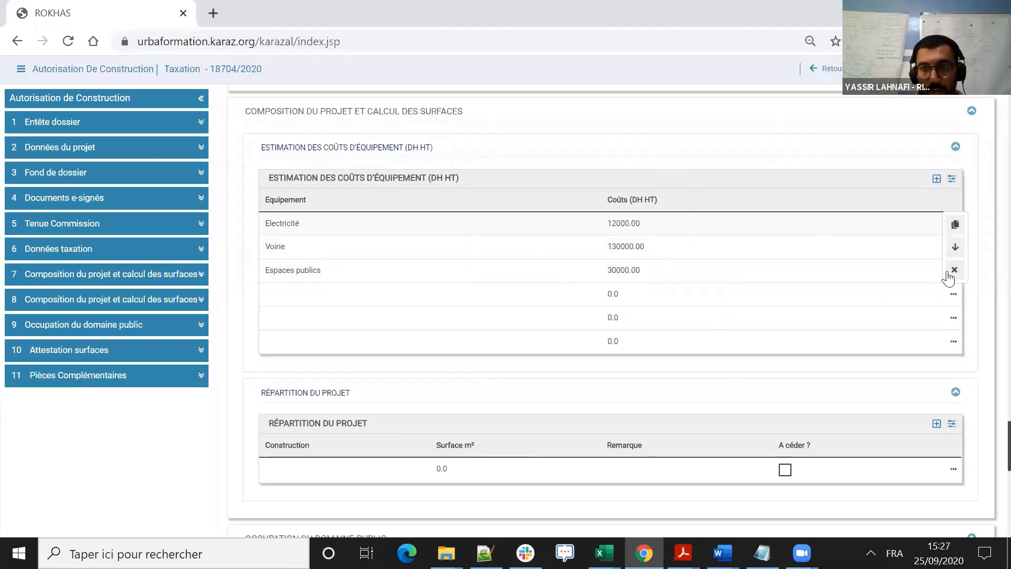
left_click(953, 341)
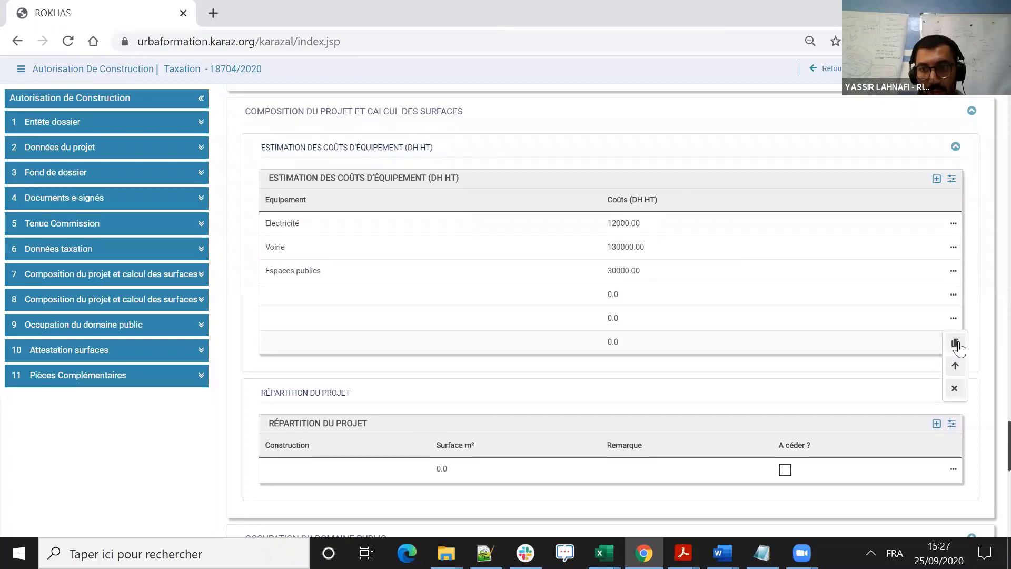
left_click(954, 388)
left_click(954, 320)
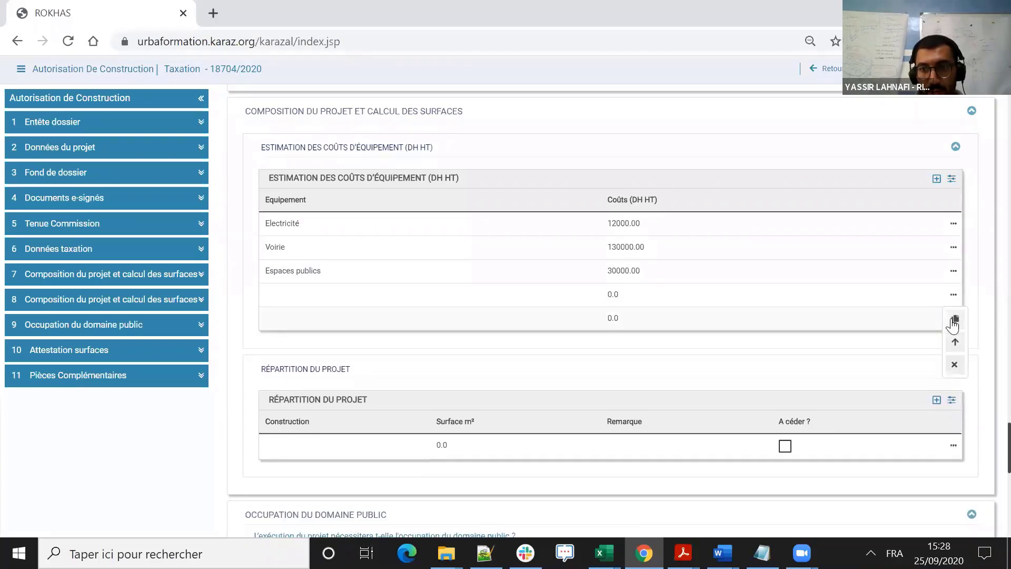
left_click(954, 365)
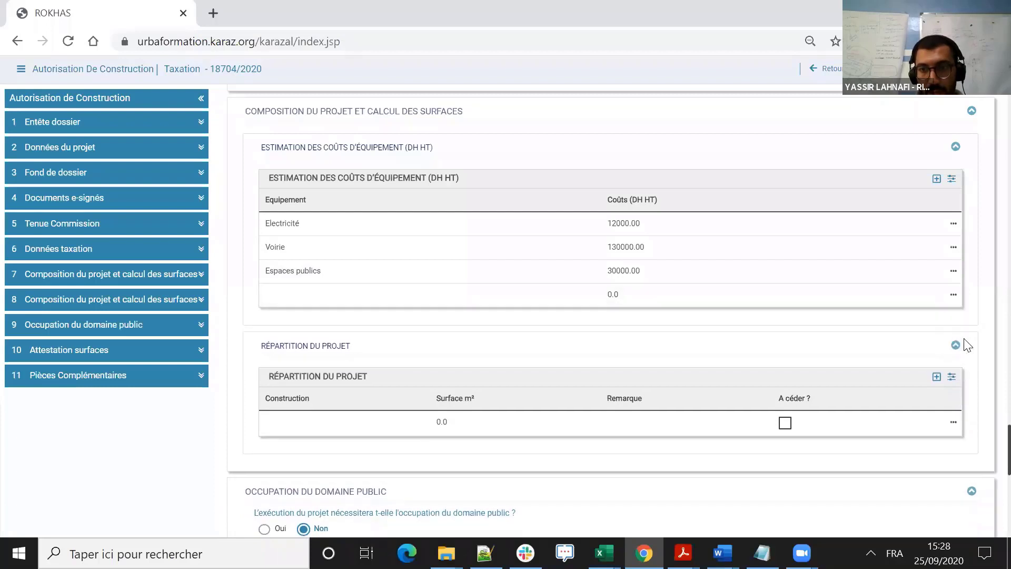
left_click(954, 340)
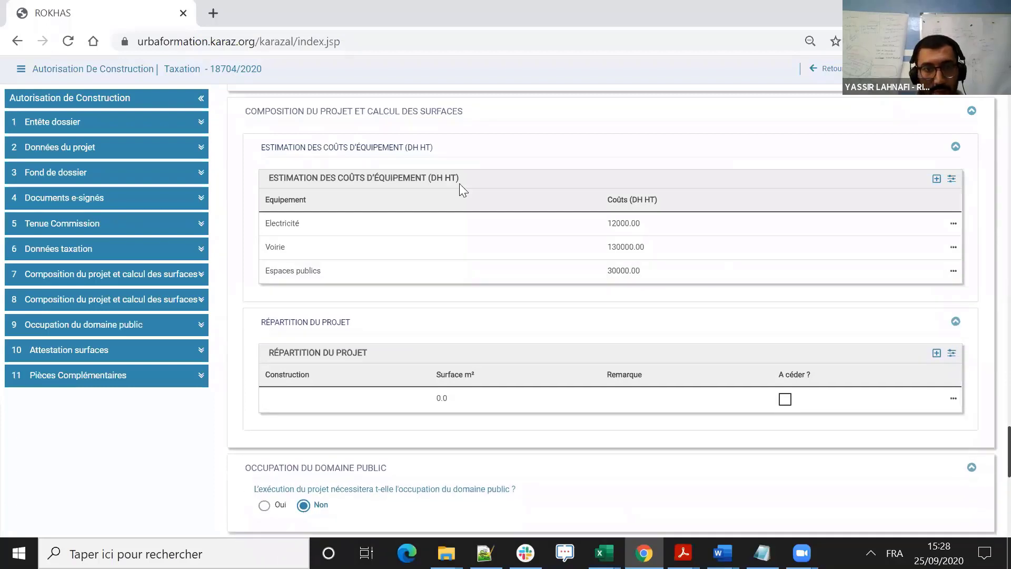
- In the project breakdown row, choose the total surface of public facilities ceded free to the State or Commune and set it to 12000 m²
scroll(425, 193, "down", 1)
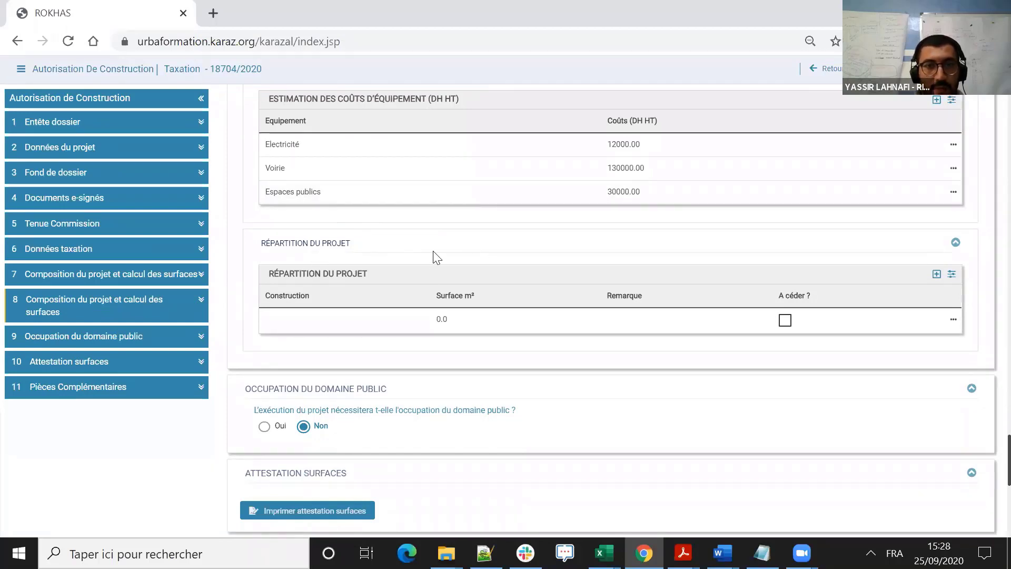
left_click(389, 322)
left_click(362, 319)
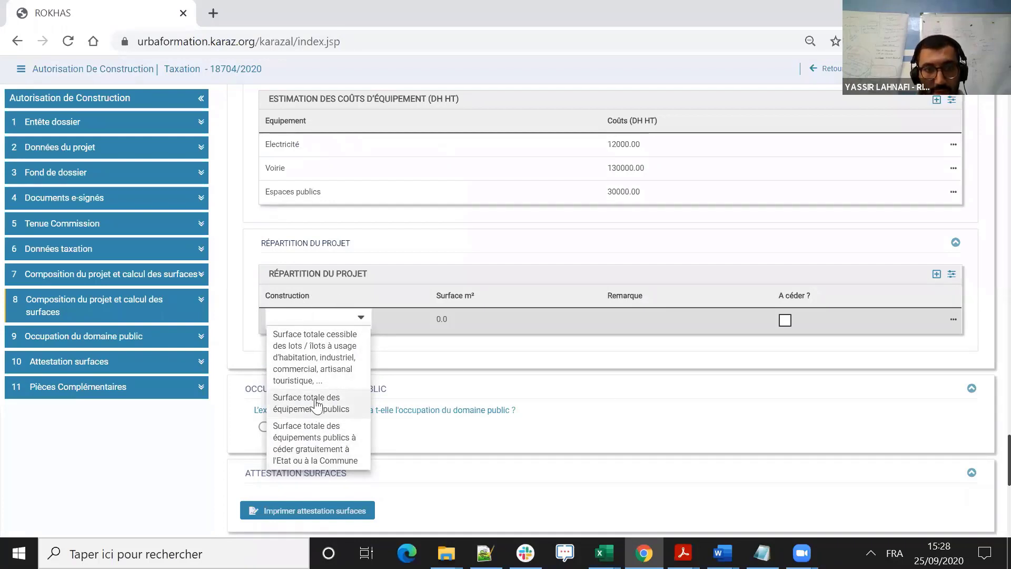
left_click(318, 444)
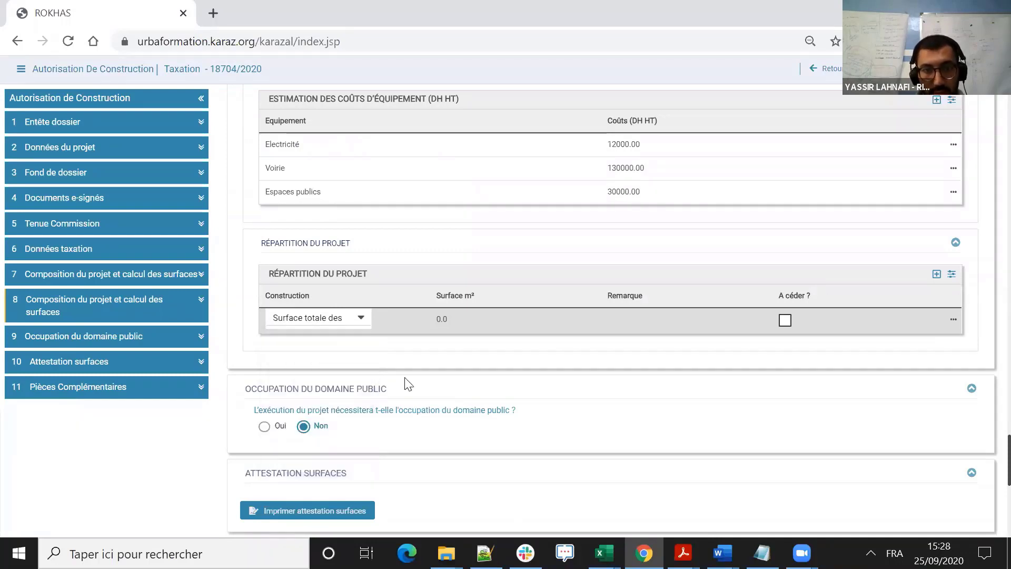
left_click(464, 322)
key("ctrl+a")
type("12000")
- Enter REMARQUE as the remark of the project breakdown row, leaving À céder unticked
left_click(635, 320)
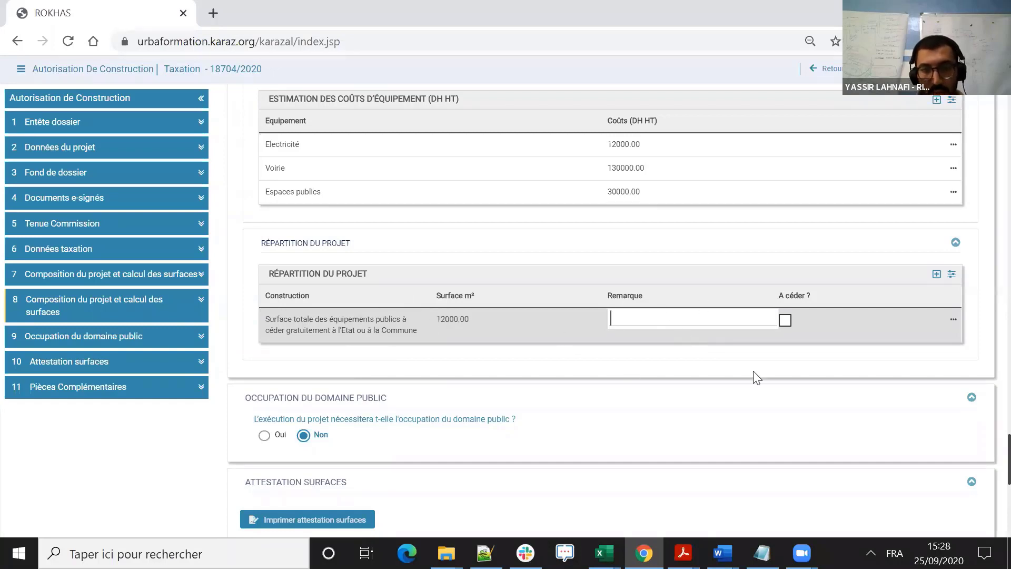
type("EMARQUE")
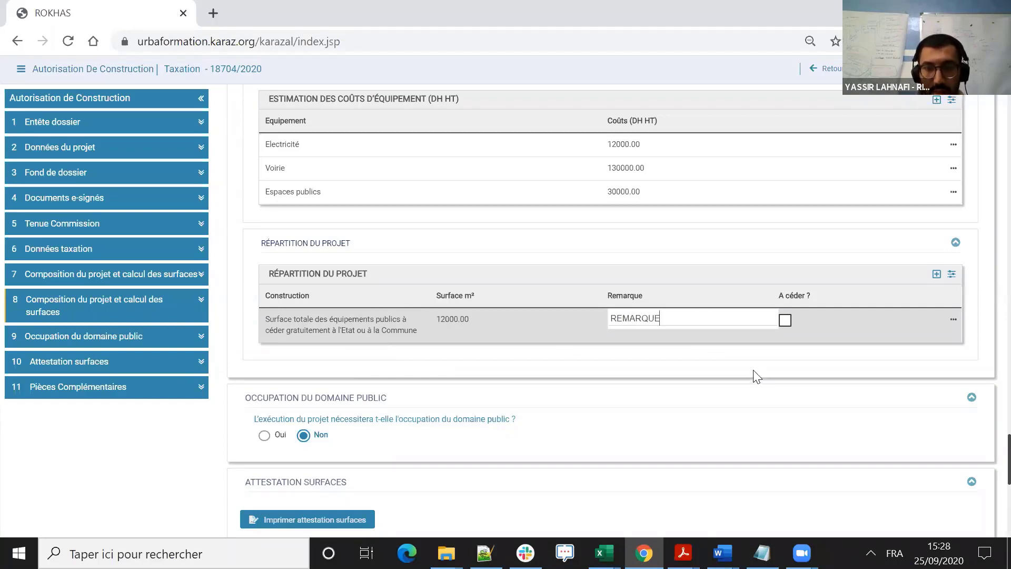
left_click(807, 360)
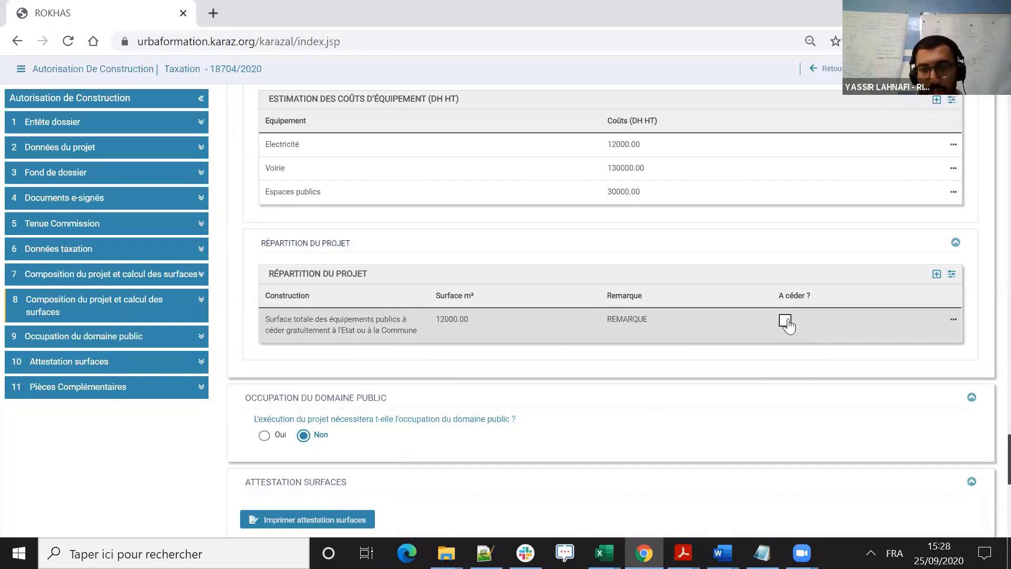
left_click(786, 320)
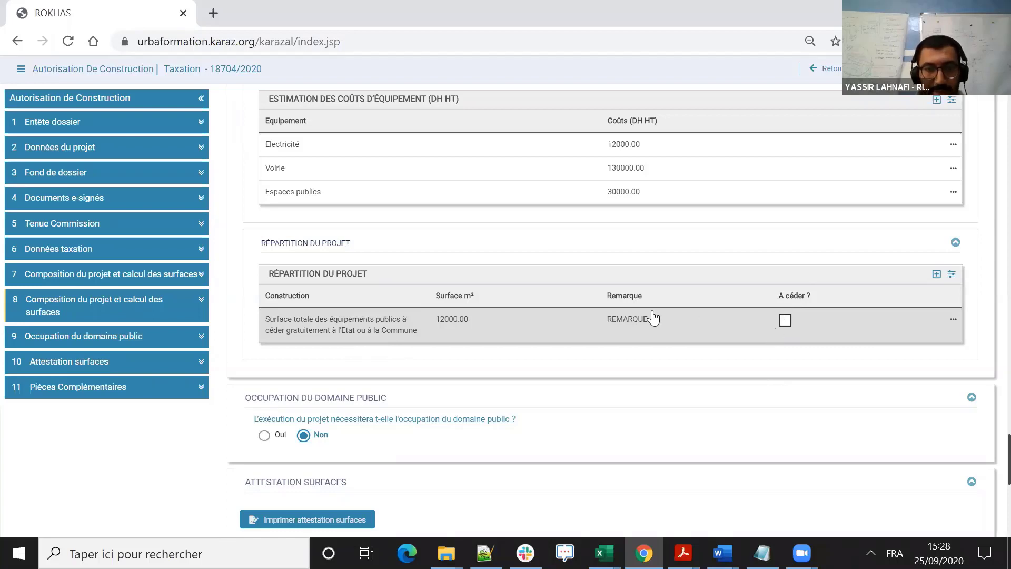
- Answer Oui to the public domain occupation question to view the façade fields, and set the answer back to Non
scroll(632, 316, "down", 3)
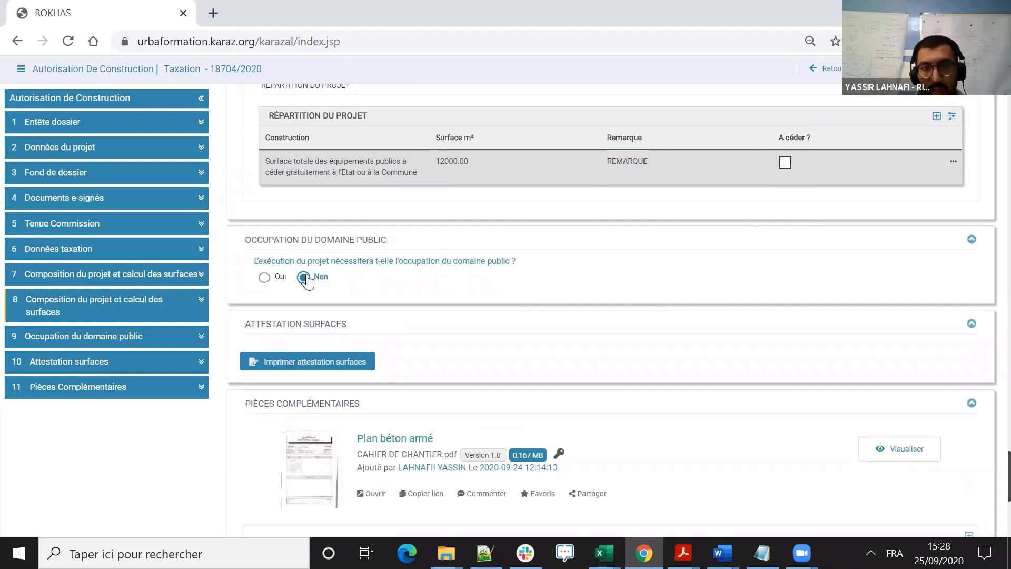
left_click(265, 277)
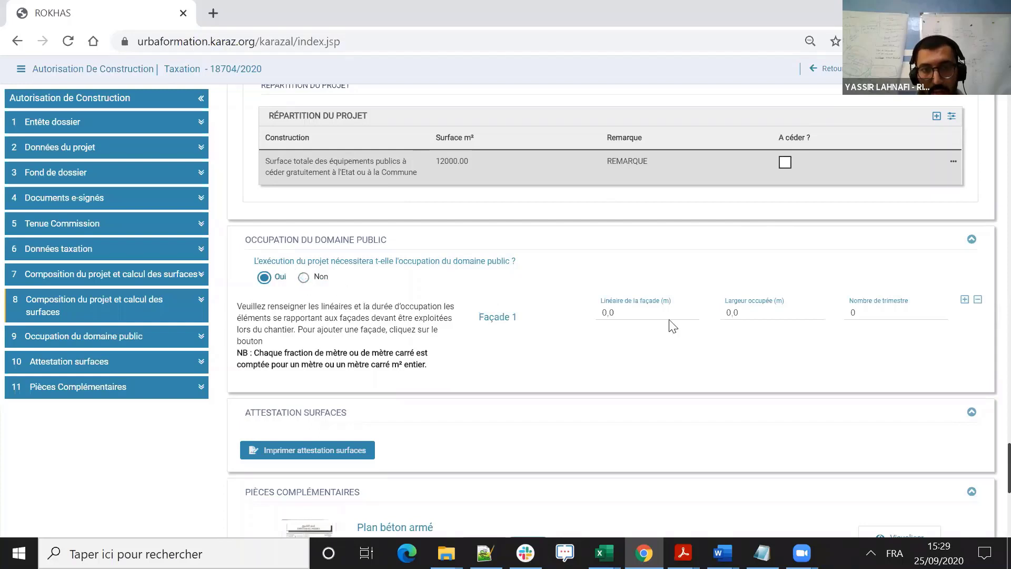
left_click(304, 277)
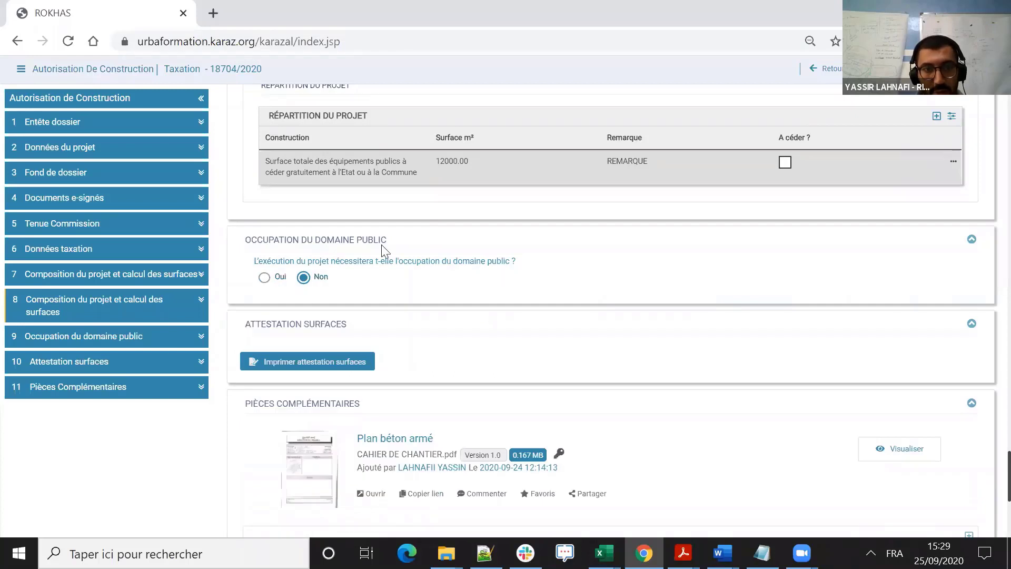
- Generate the surface attestation document for the LOT-C file
scroll(337, 231, "down", 3)
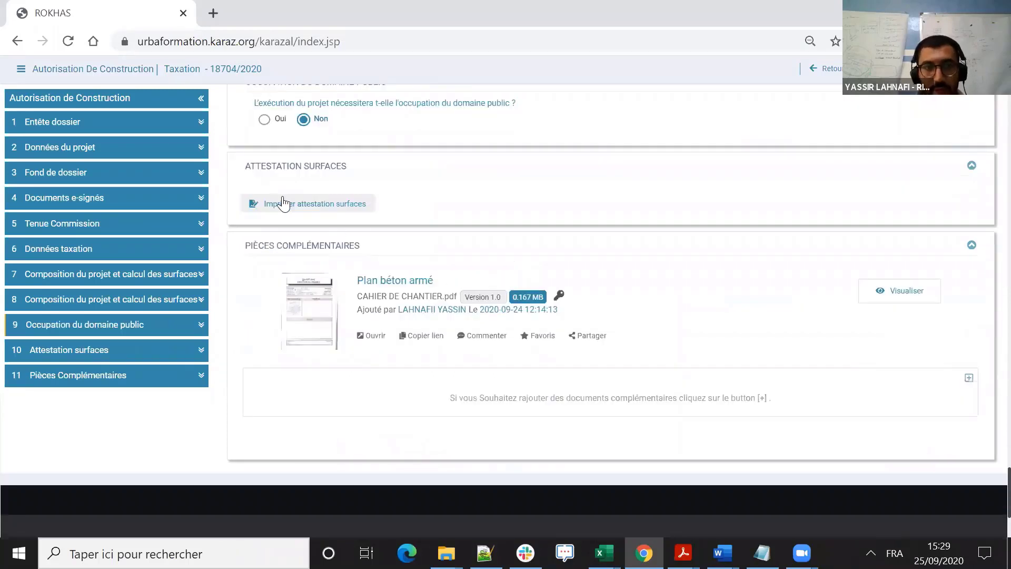
left_click(306, 207)
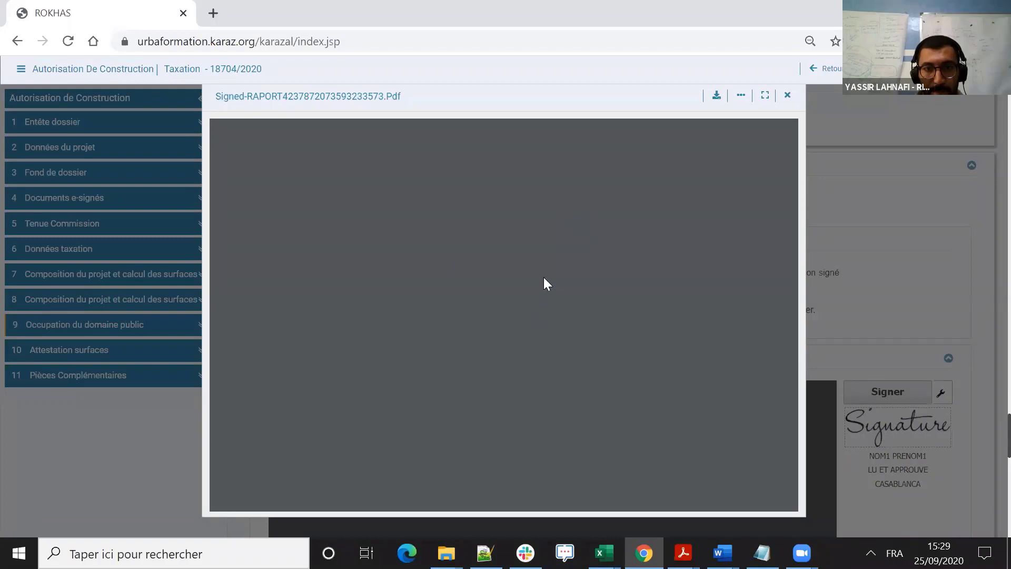
- Examine the equipment costs, ceded surface and project details in the generated surface declaration, and close the document preview
scroll(432, 250, "down", 1)
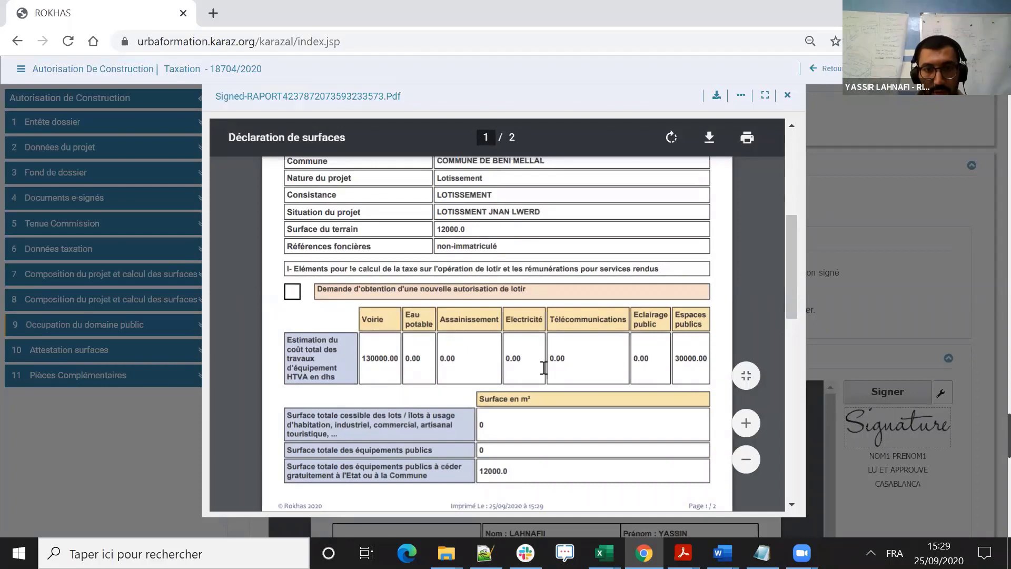
scroll(463, 345, "down", 1)
scroll(324, 331, "down", 2)
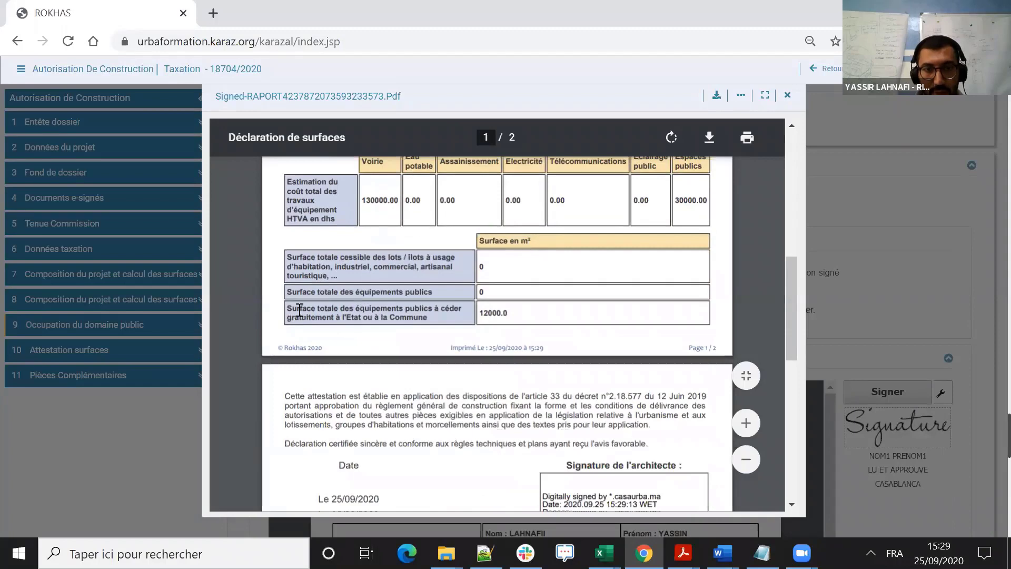
left_click_drag(297, 309, 447, 317)
left_click(495, 325)
double_click(495, 313)
scroll(505, 319, "down", 1)
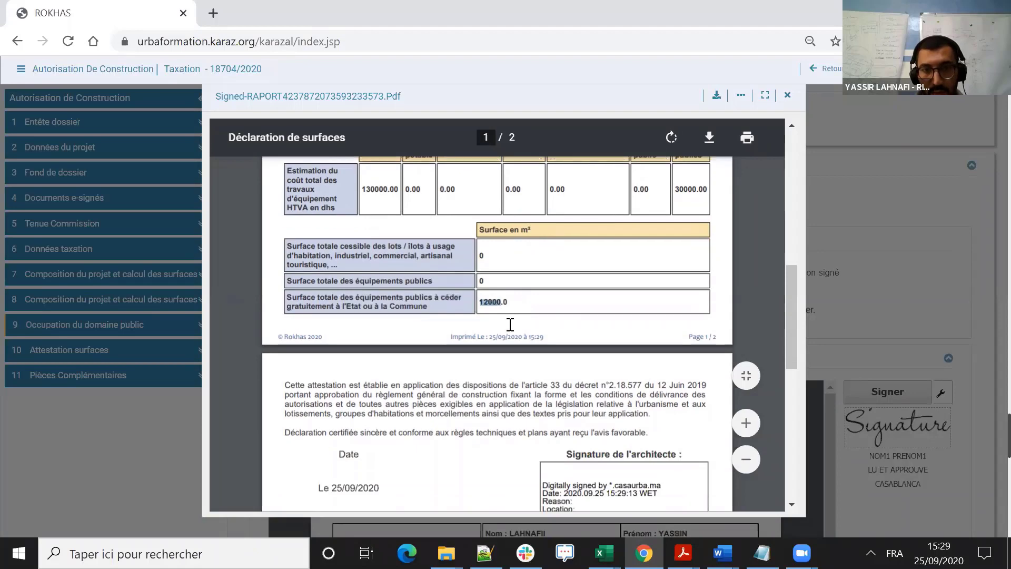
scroll(522, 310, "up", 3)
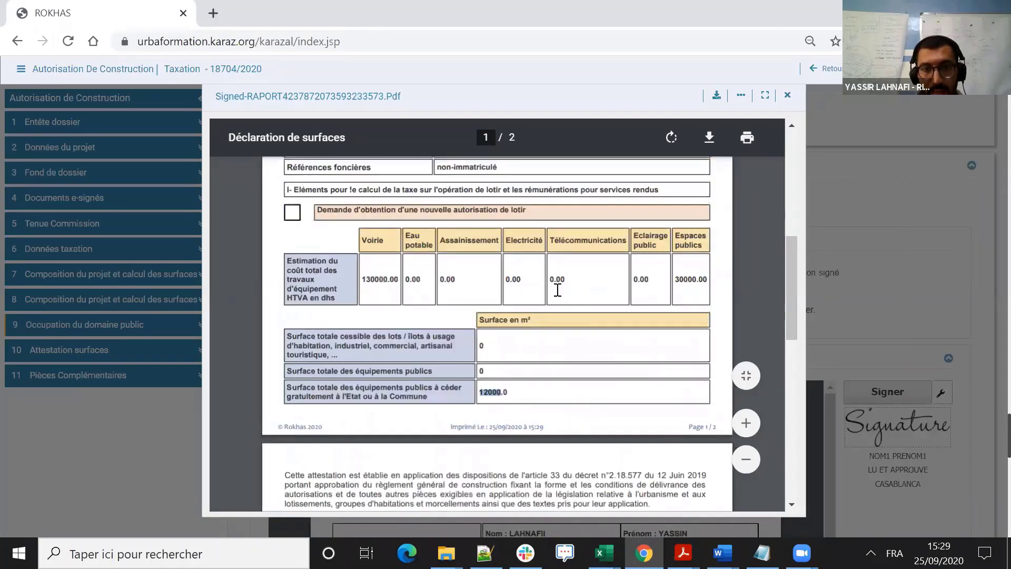
scroll(557, 290, "down", 3)
scroll(557, 290, "up", 3)
scroll(636, 272, "up", 5)
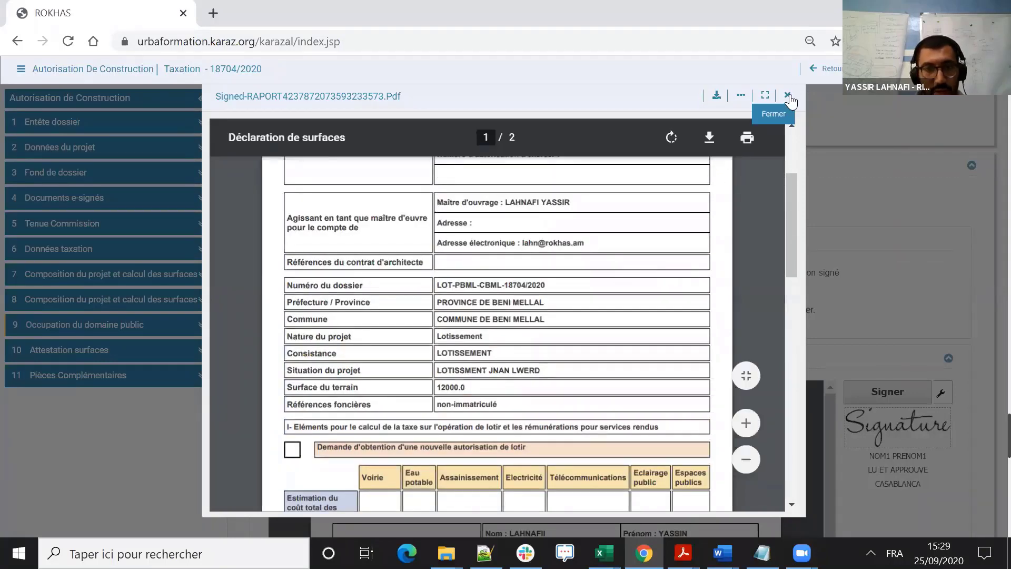
left_click(823, 146)
- Electronically sign the surface attestation by entering the certificate's PIN code
scroll(905, 278, "down", 2)
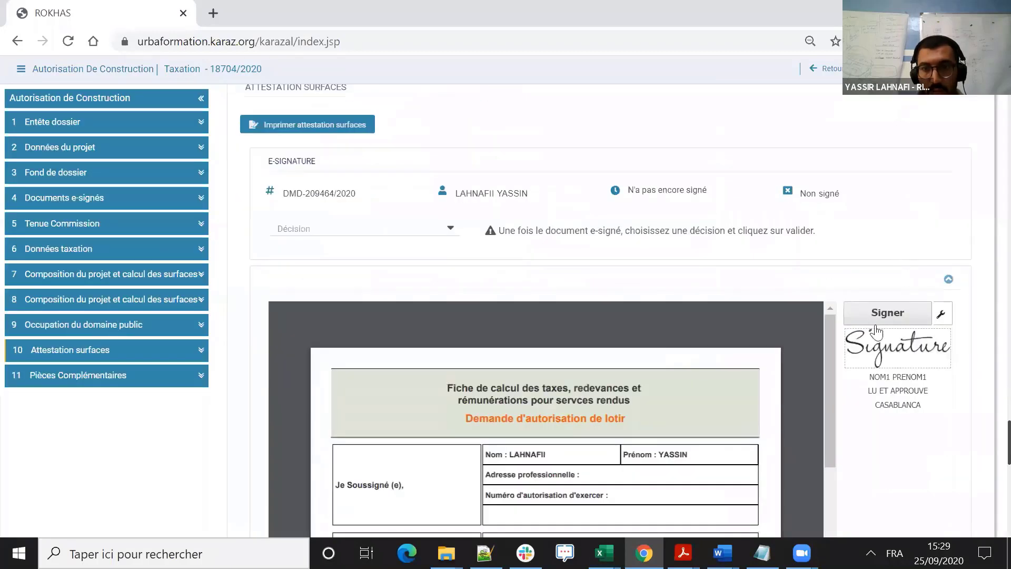
left_click(889, 319)
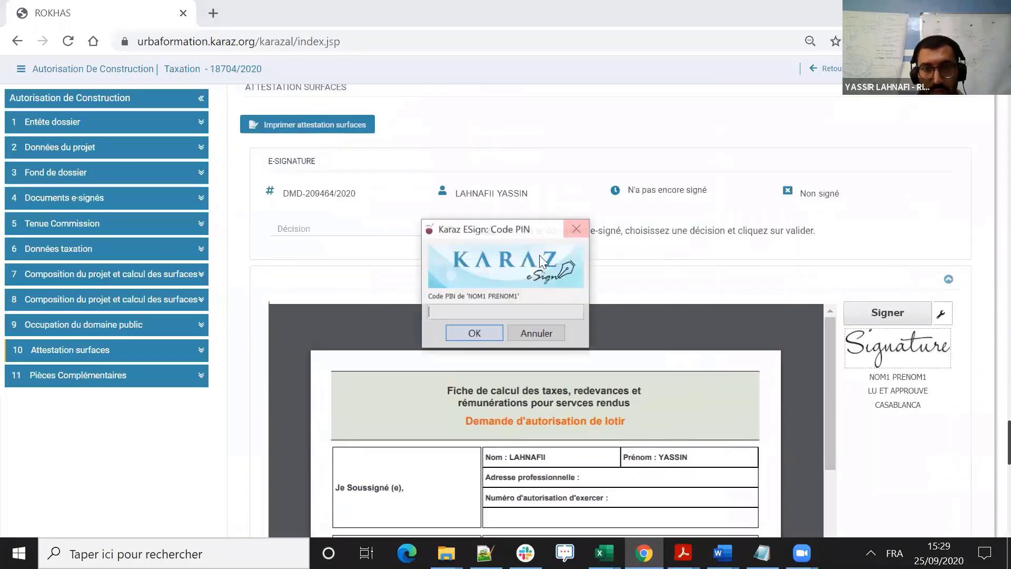
type("•••••")
left_click(490, 332)
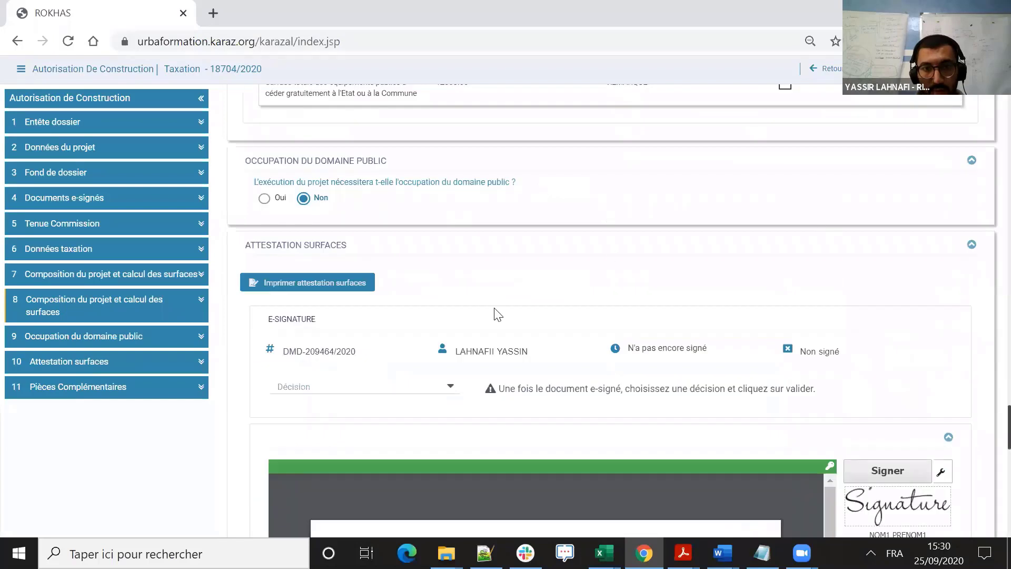
- Set the attestation decision to Valider, confirm the validation and return to the file list
left_click(393, 392)
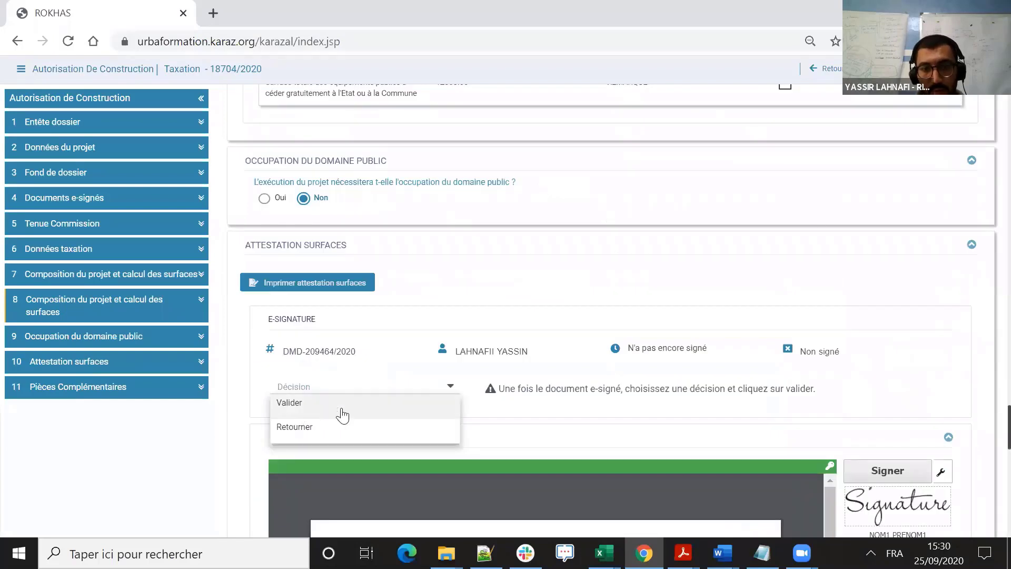
left_click(342, 415)
left_click(443, 258)
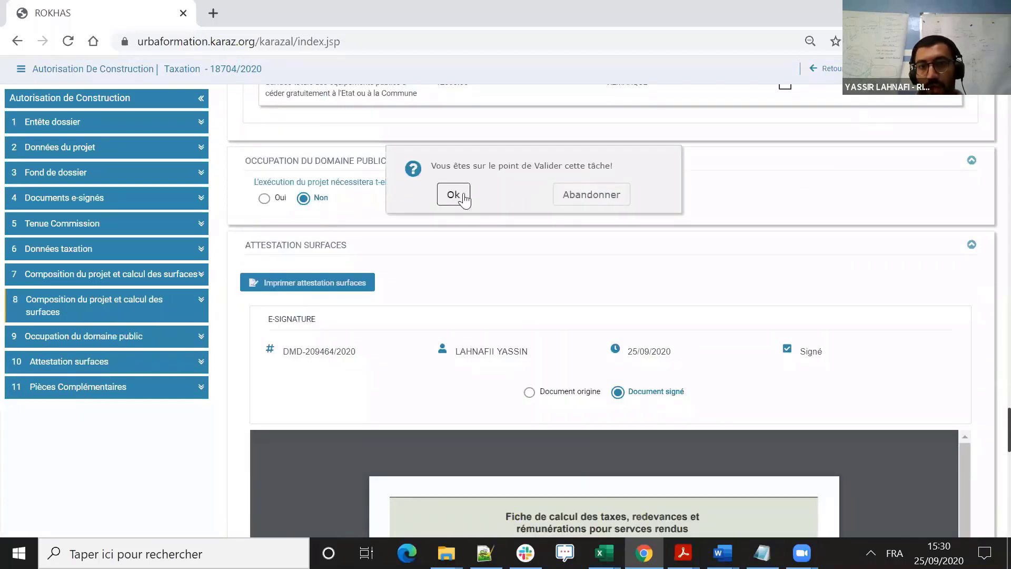
left_click(844, 69)
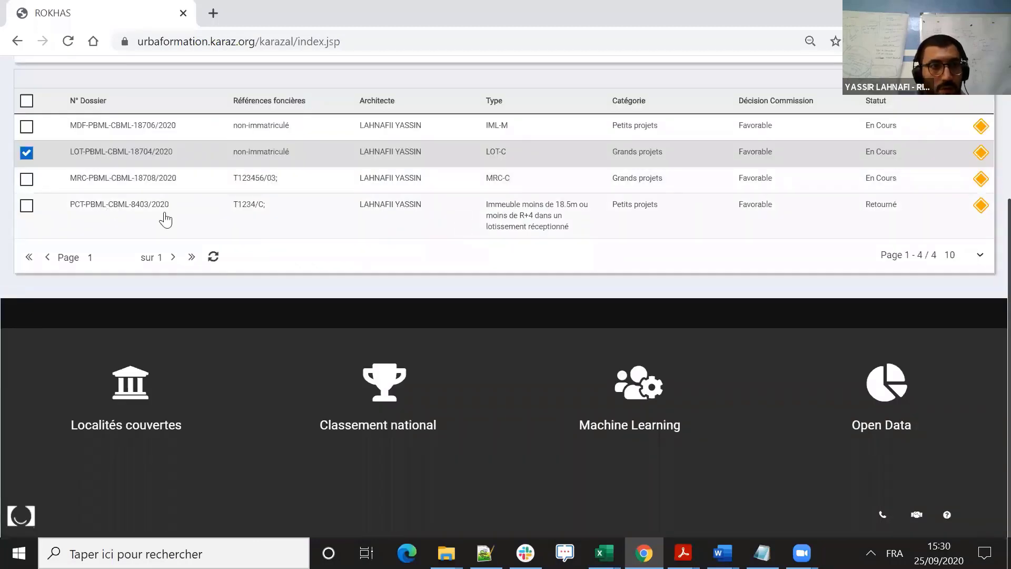